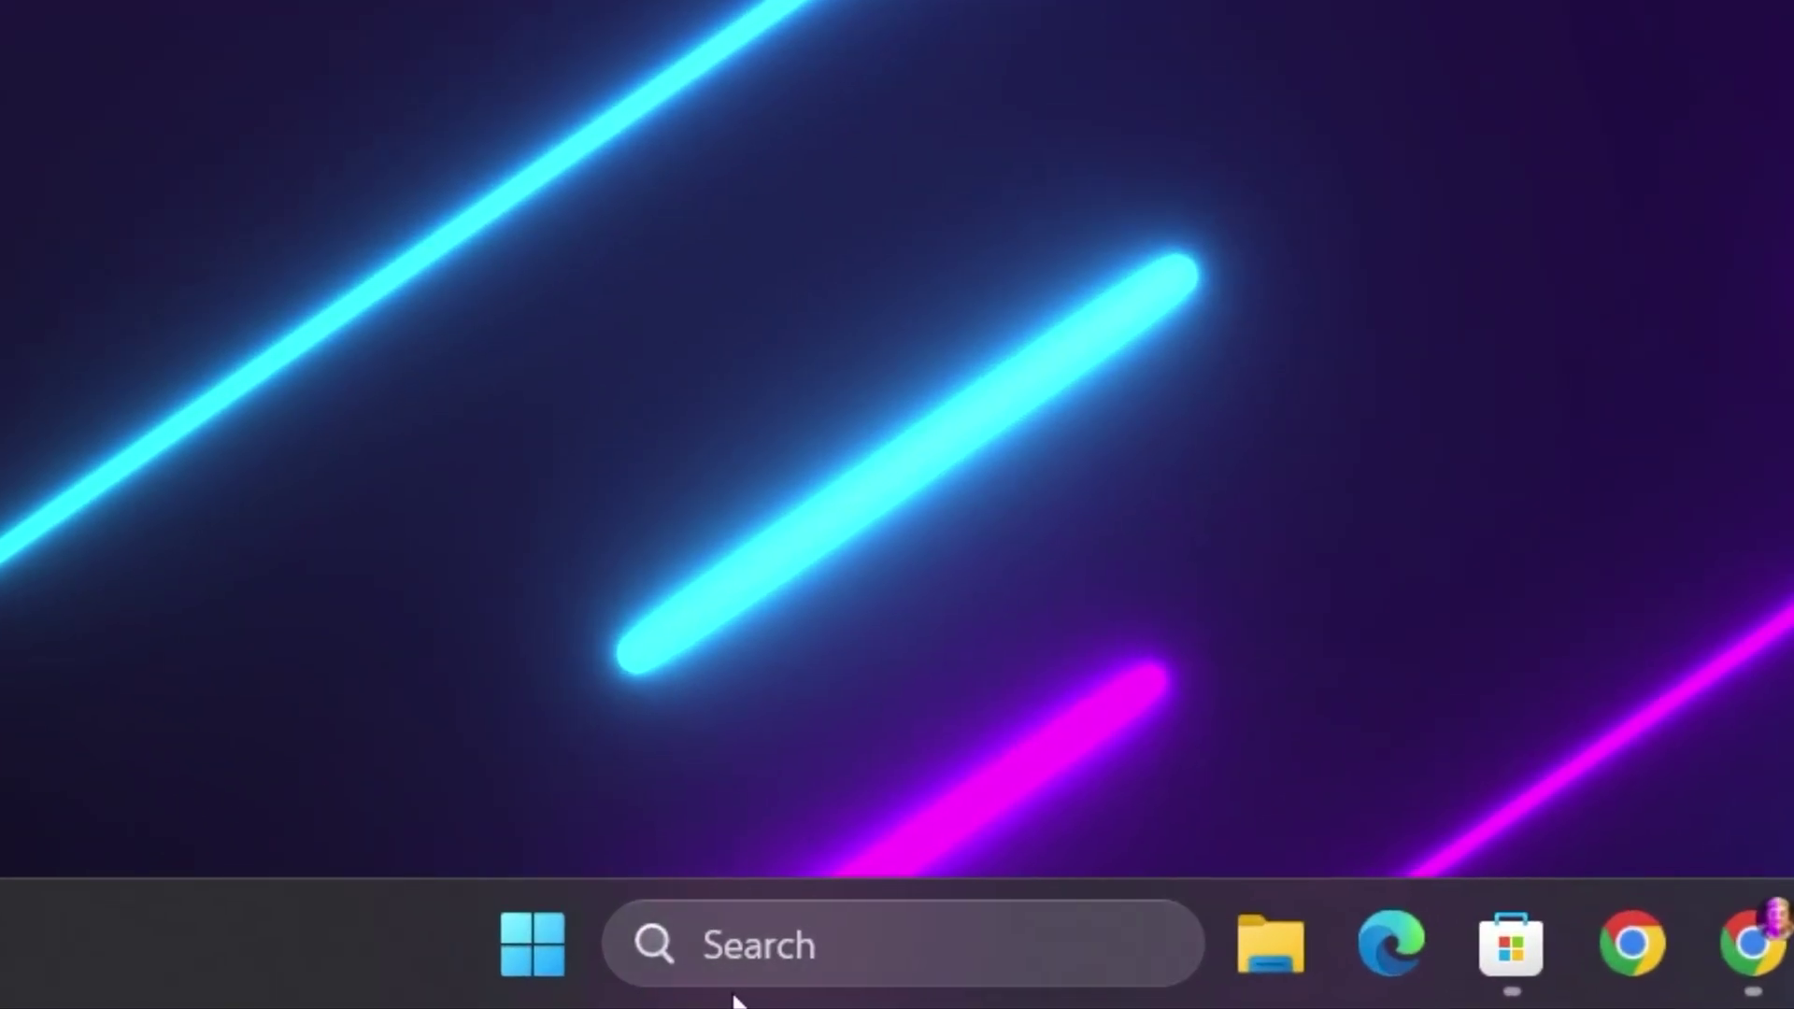
- Search Settings for 'tem' to reach the Delete temporary files page
click(715, 992)
text(t)
text(em)
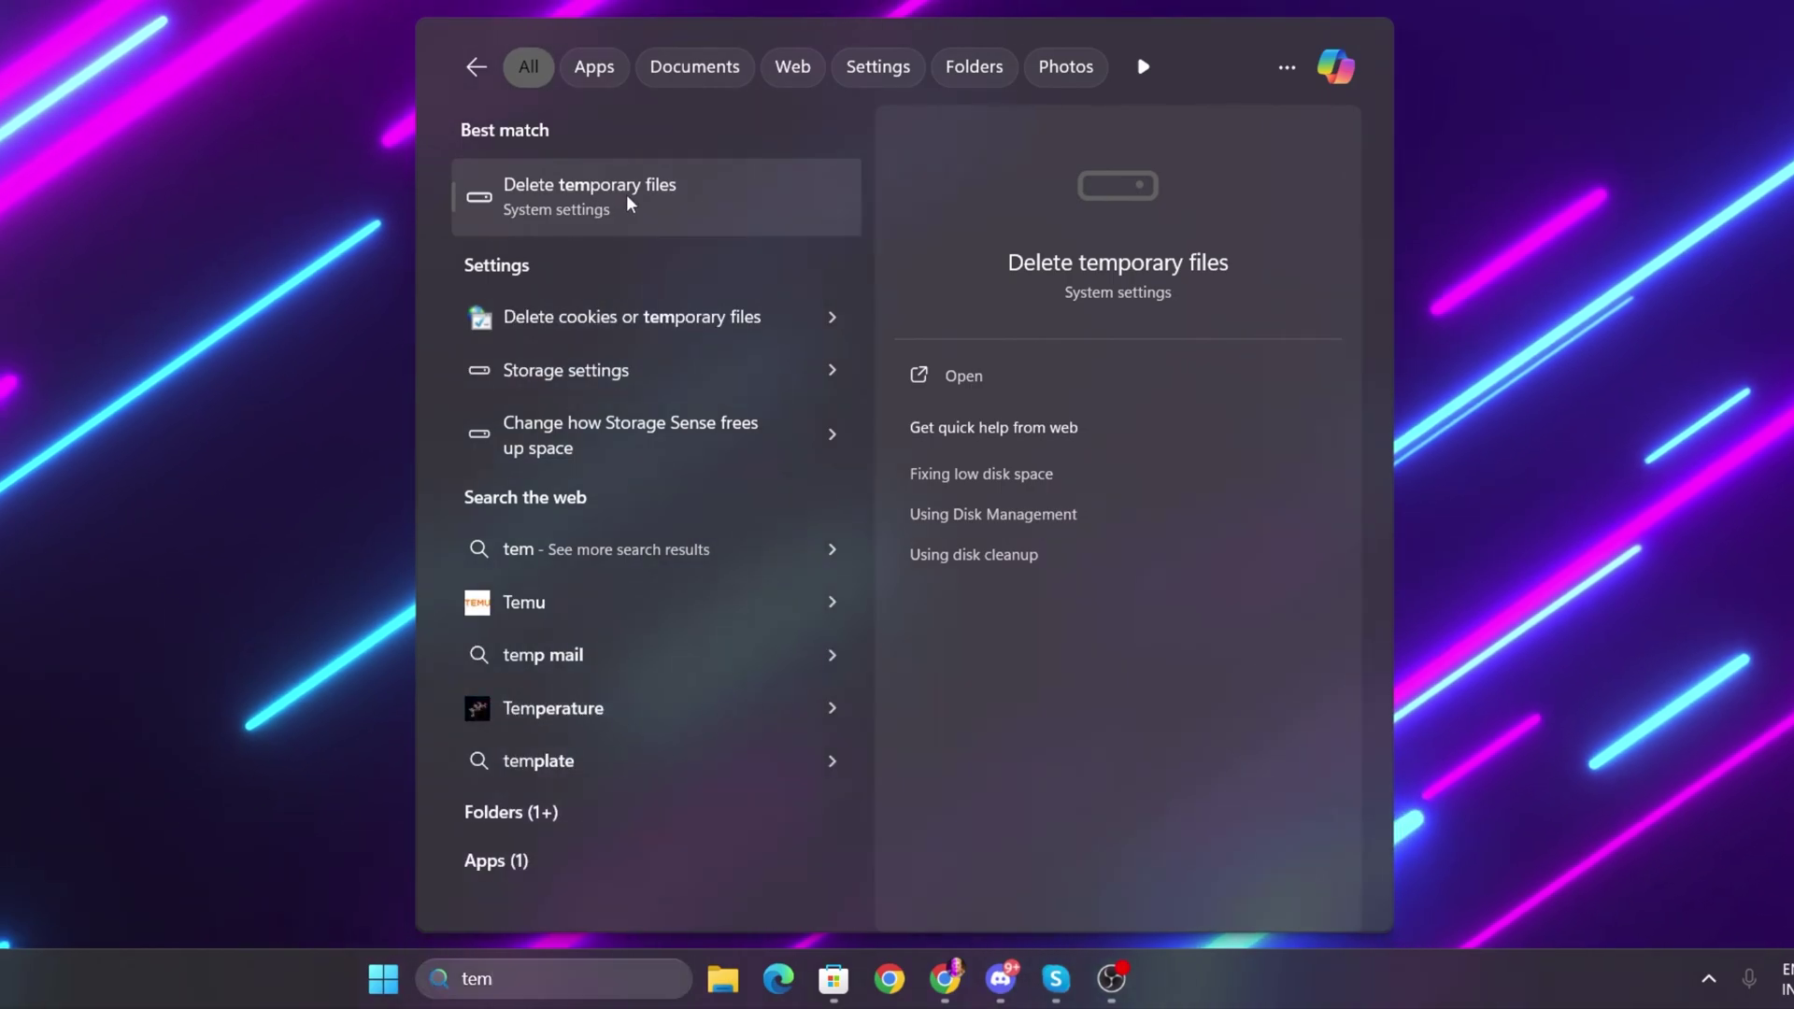
click(626, 194)
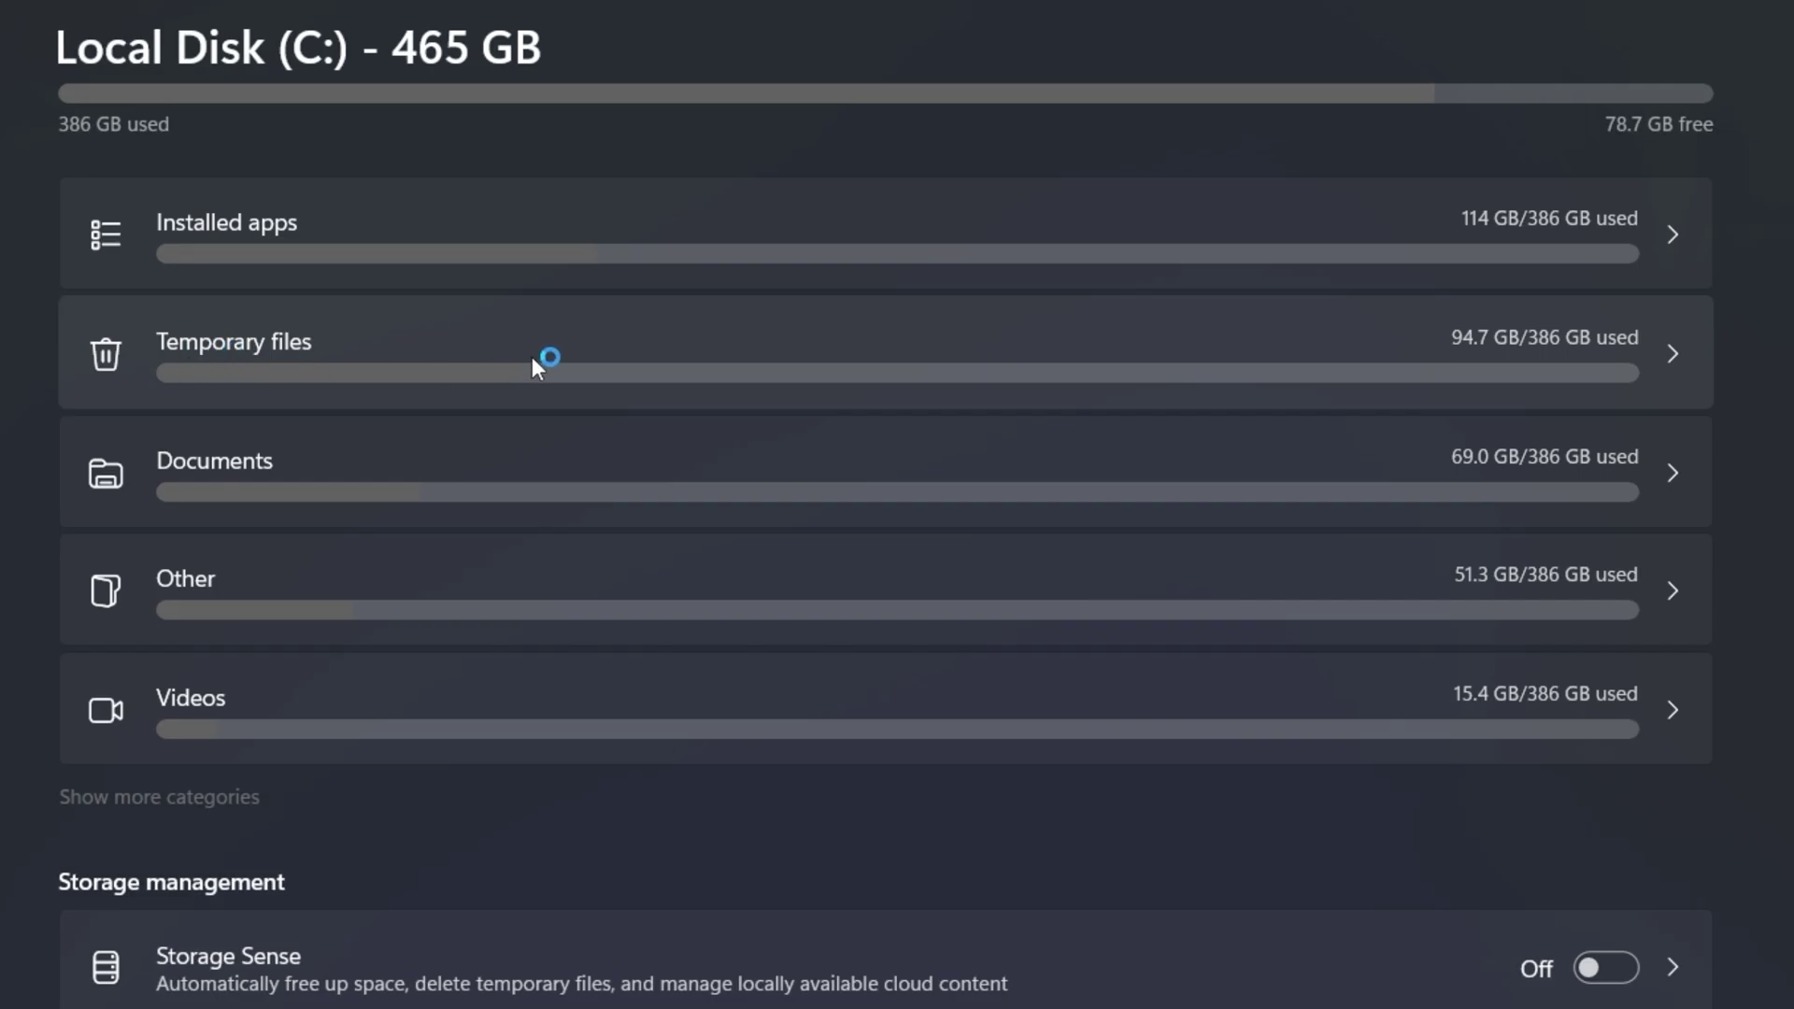
- Remove the selected temporary files, leaving Downloads untouched, and close Settings
click(535, 363)
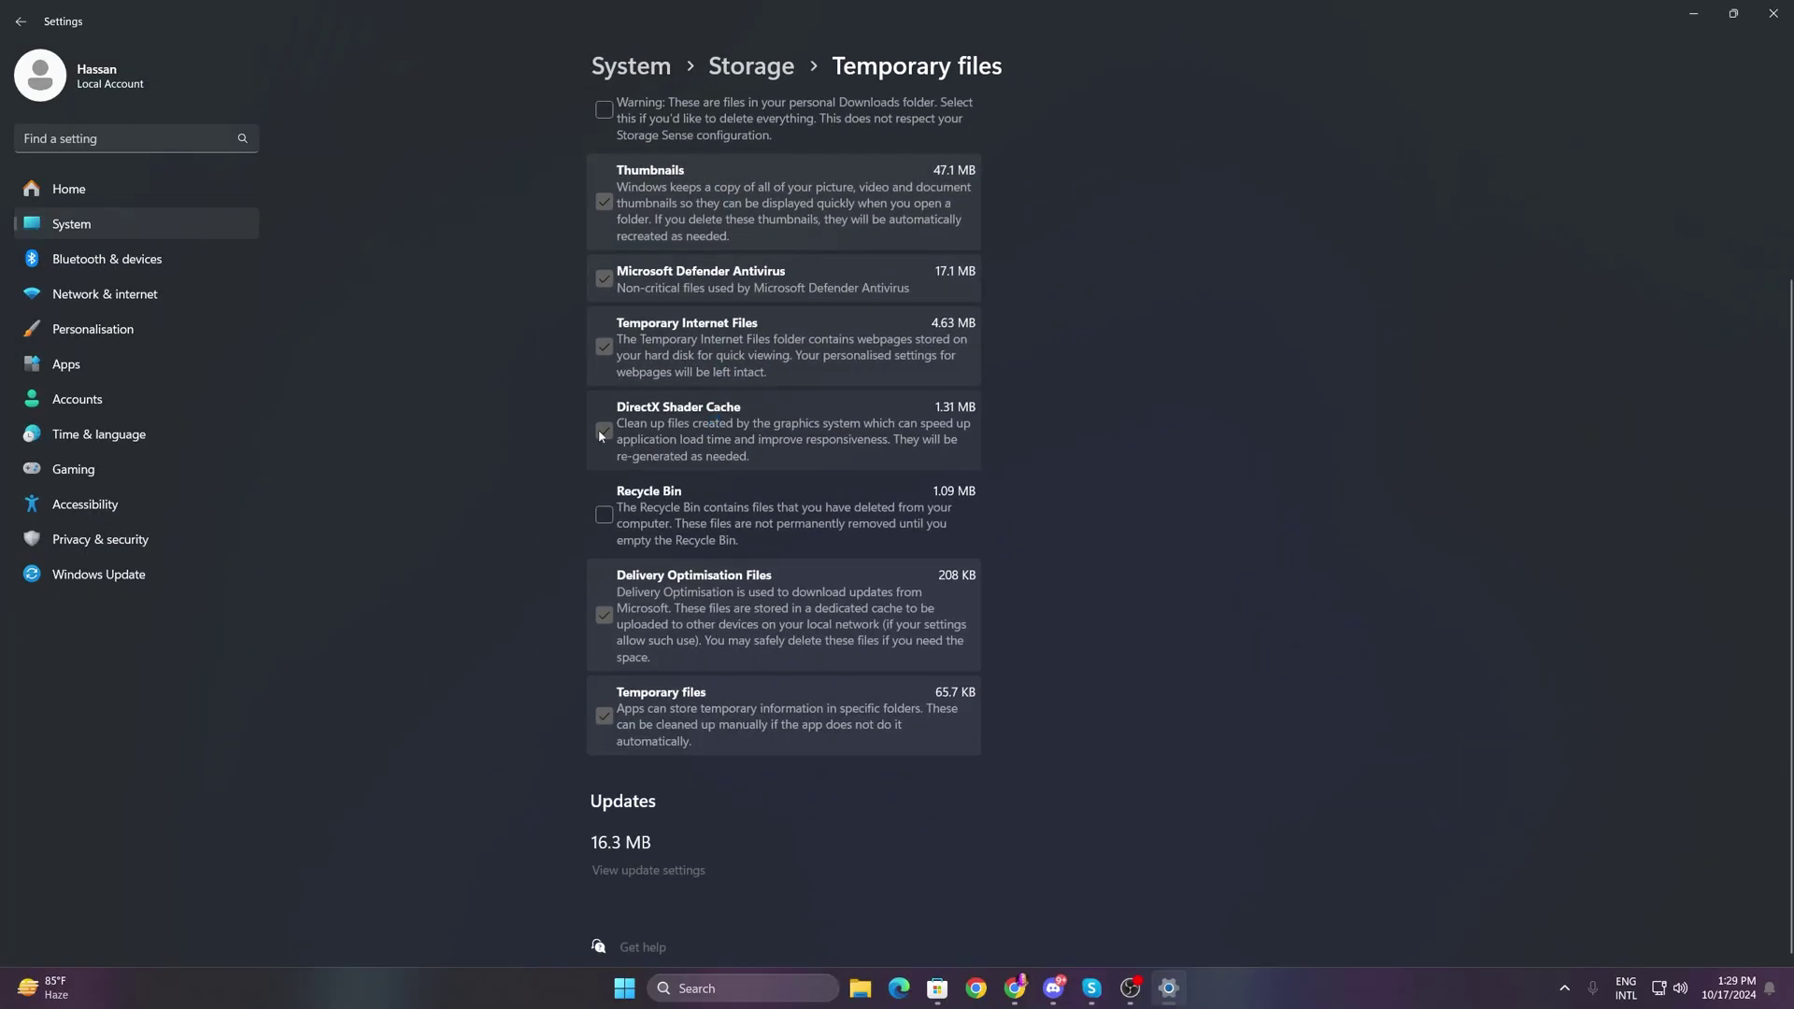
scroll(714, 647, up, 3)
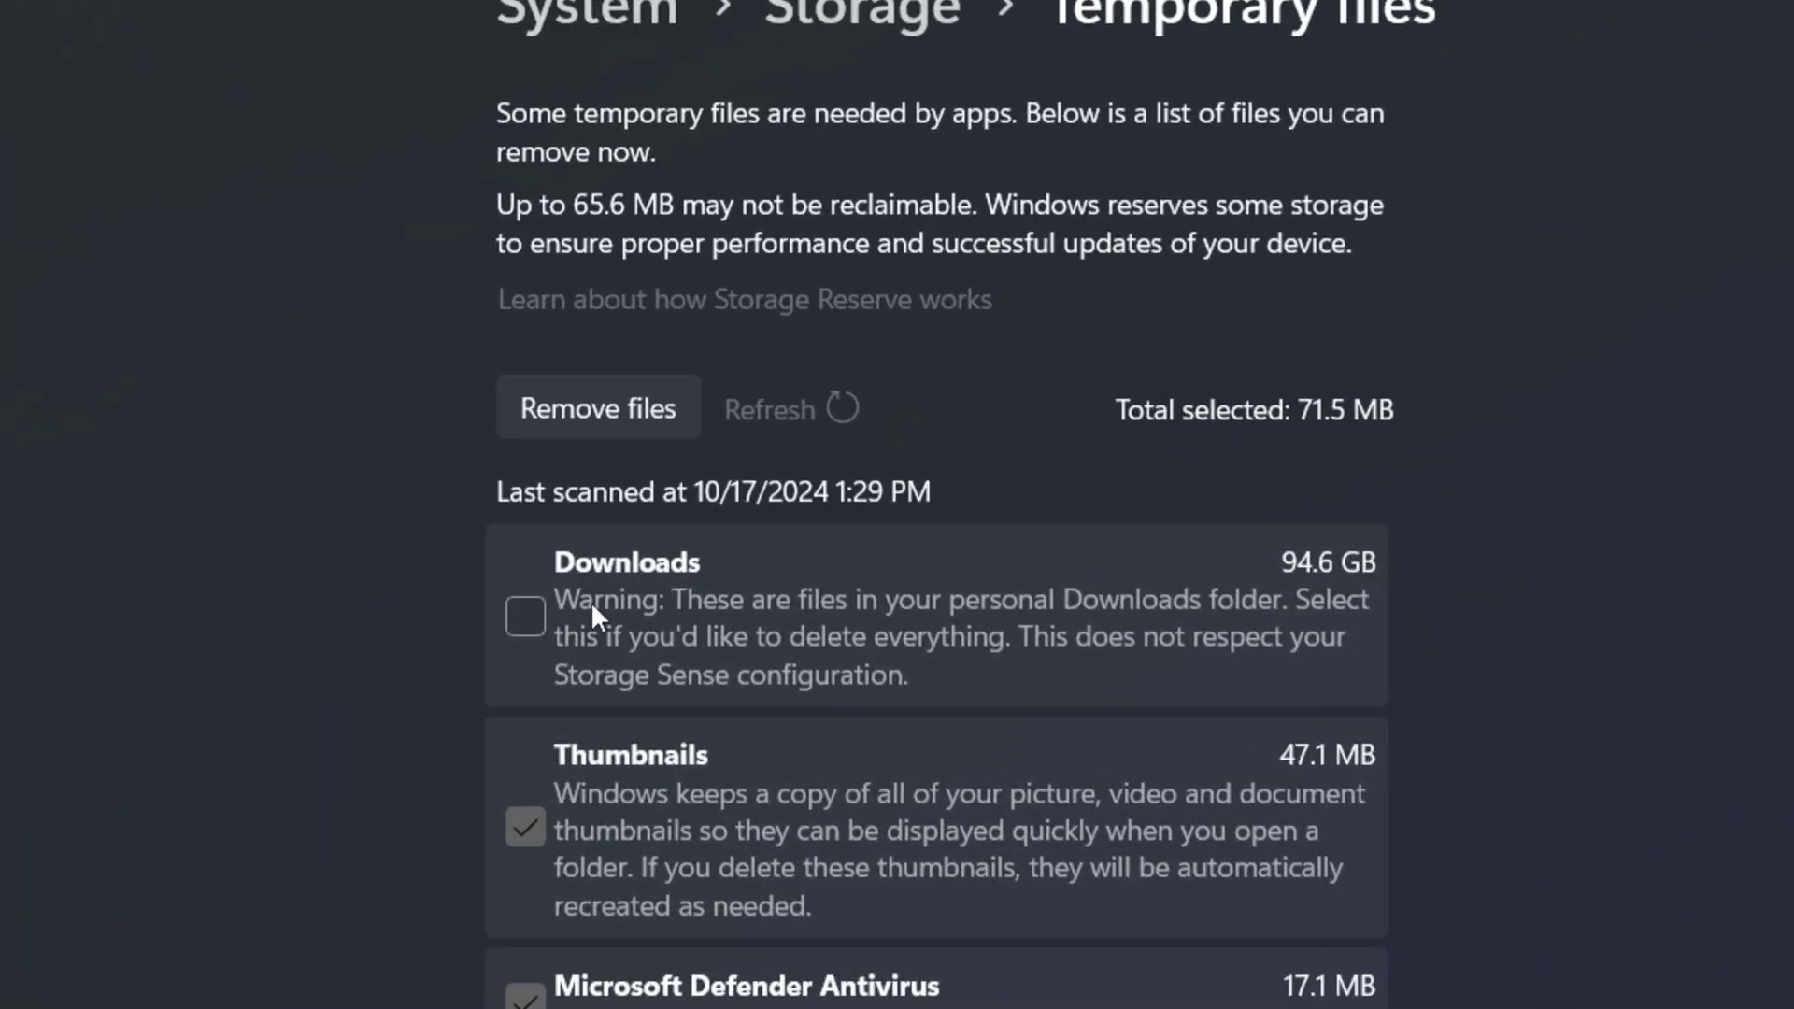
click(578, 407)
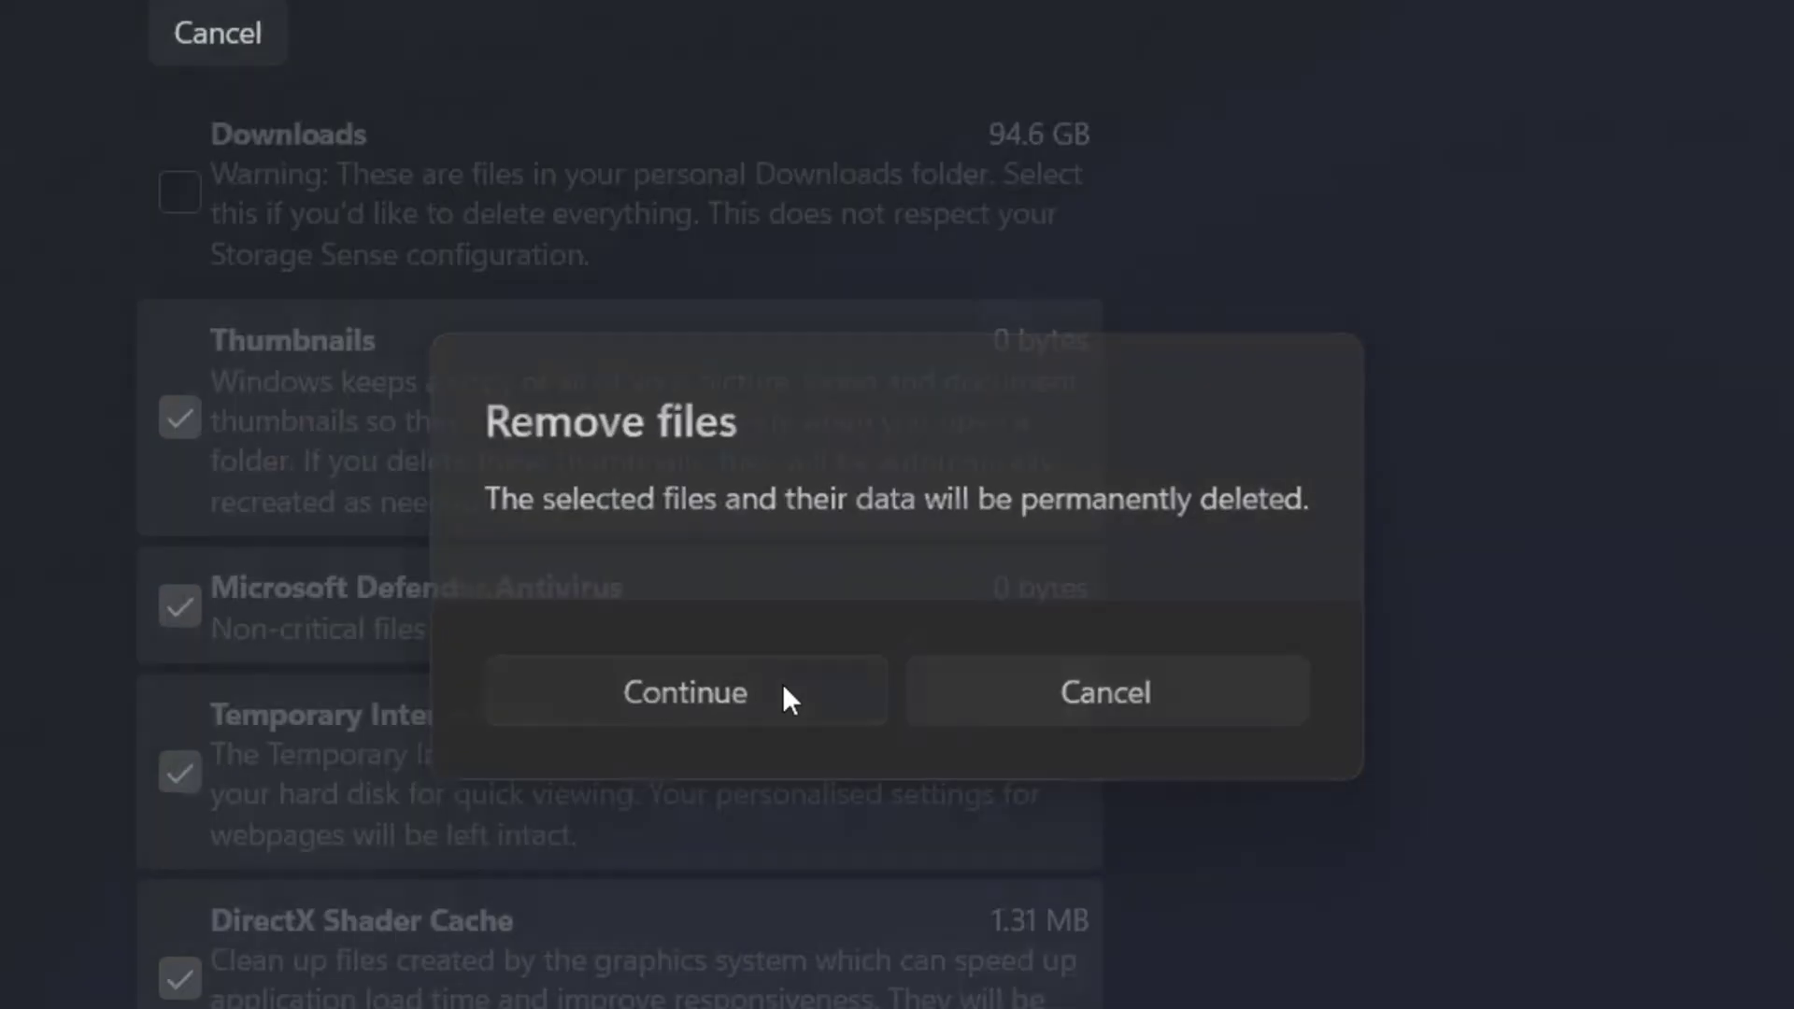
click(1039, 1006)
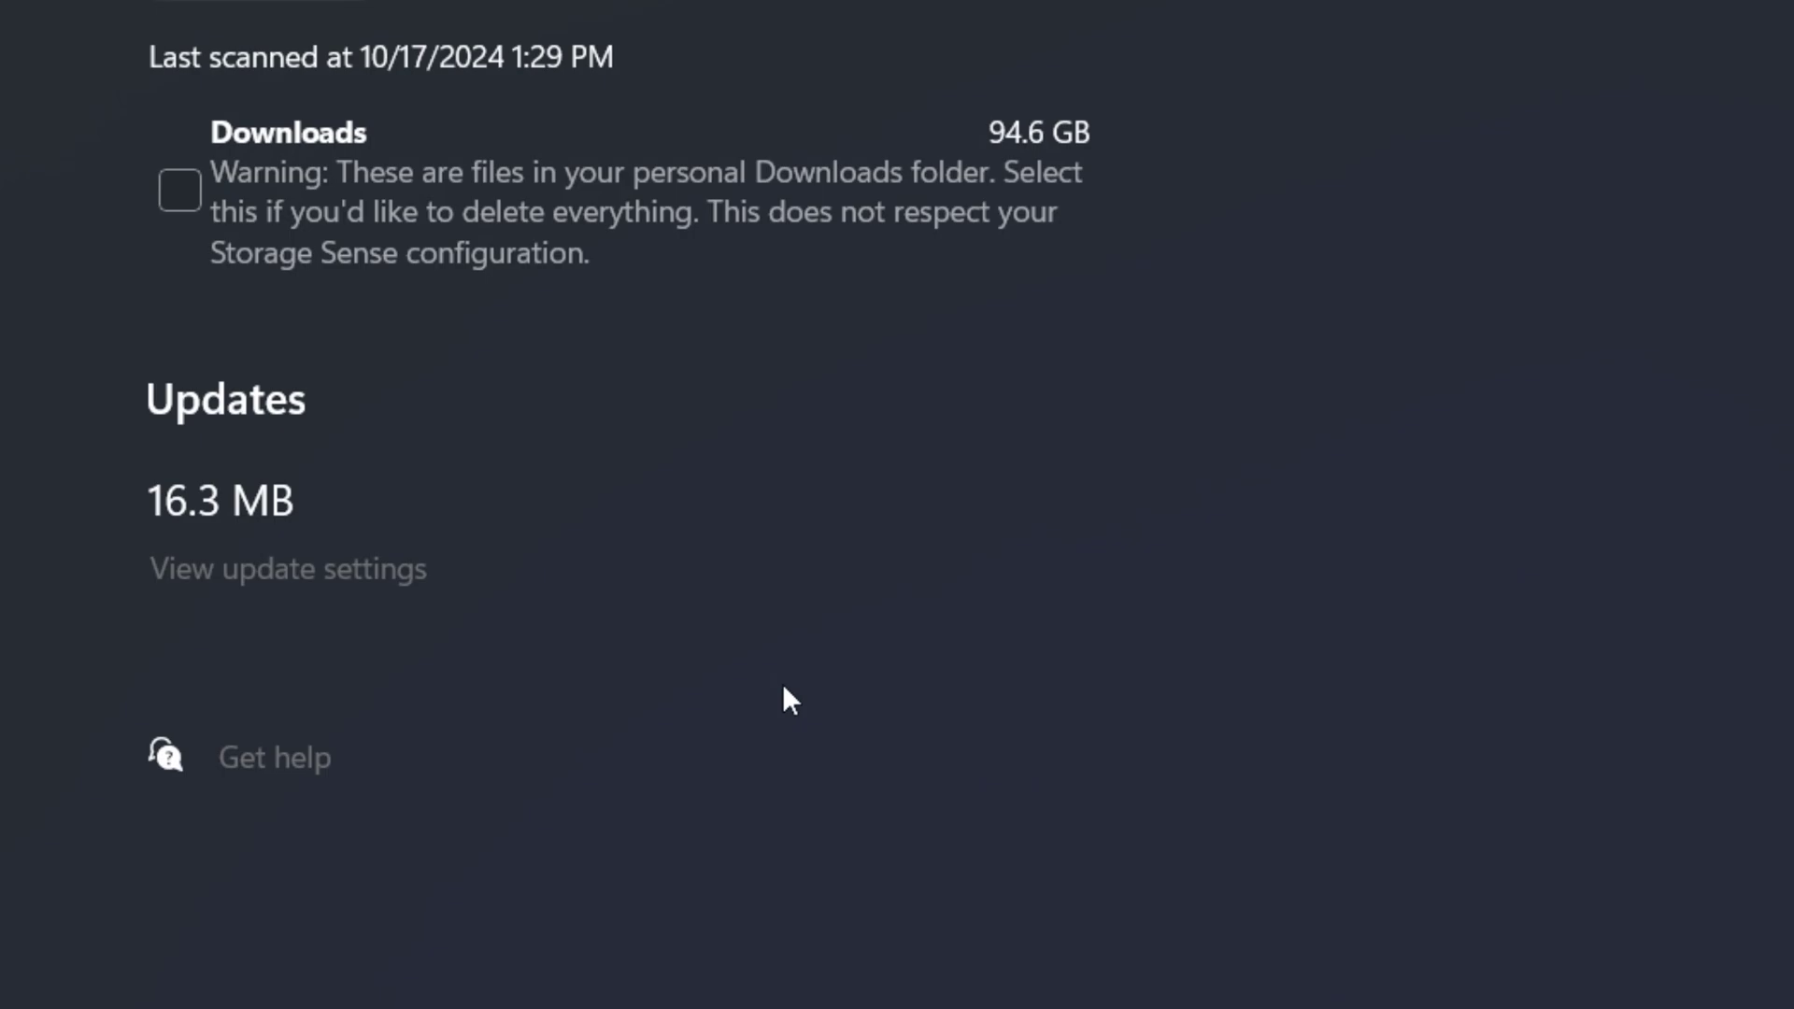
click(1780, 15)
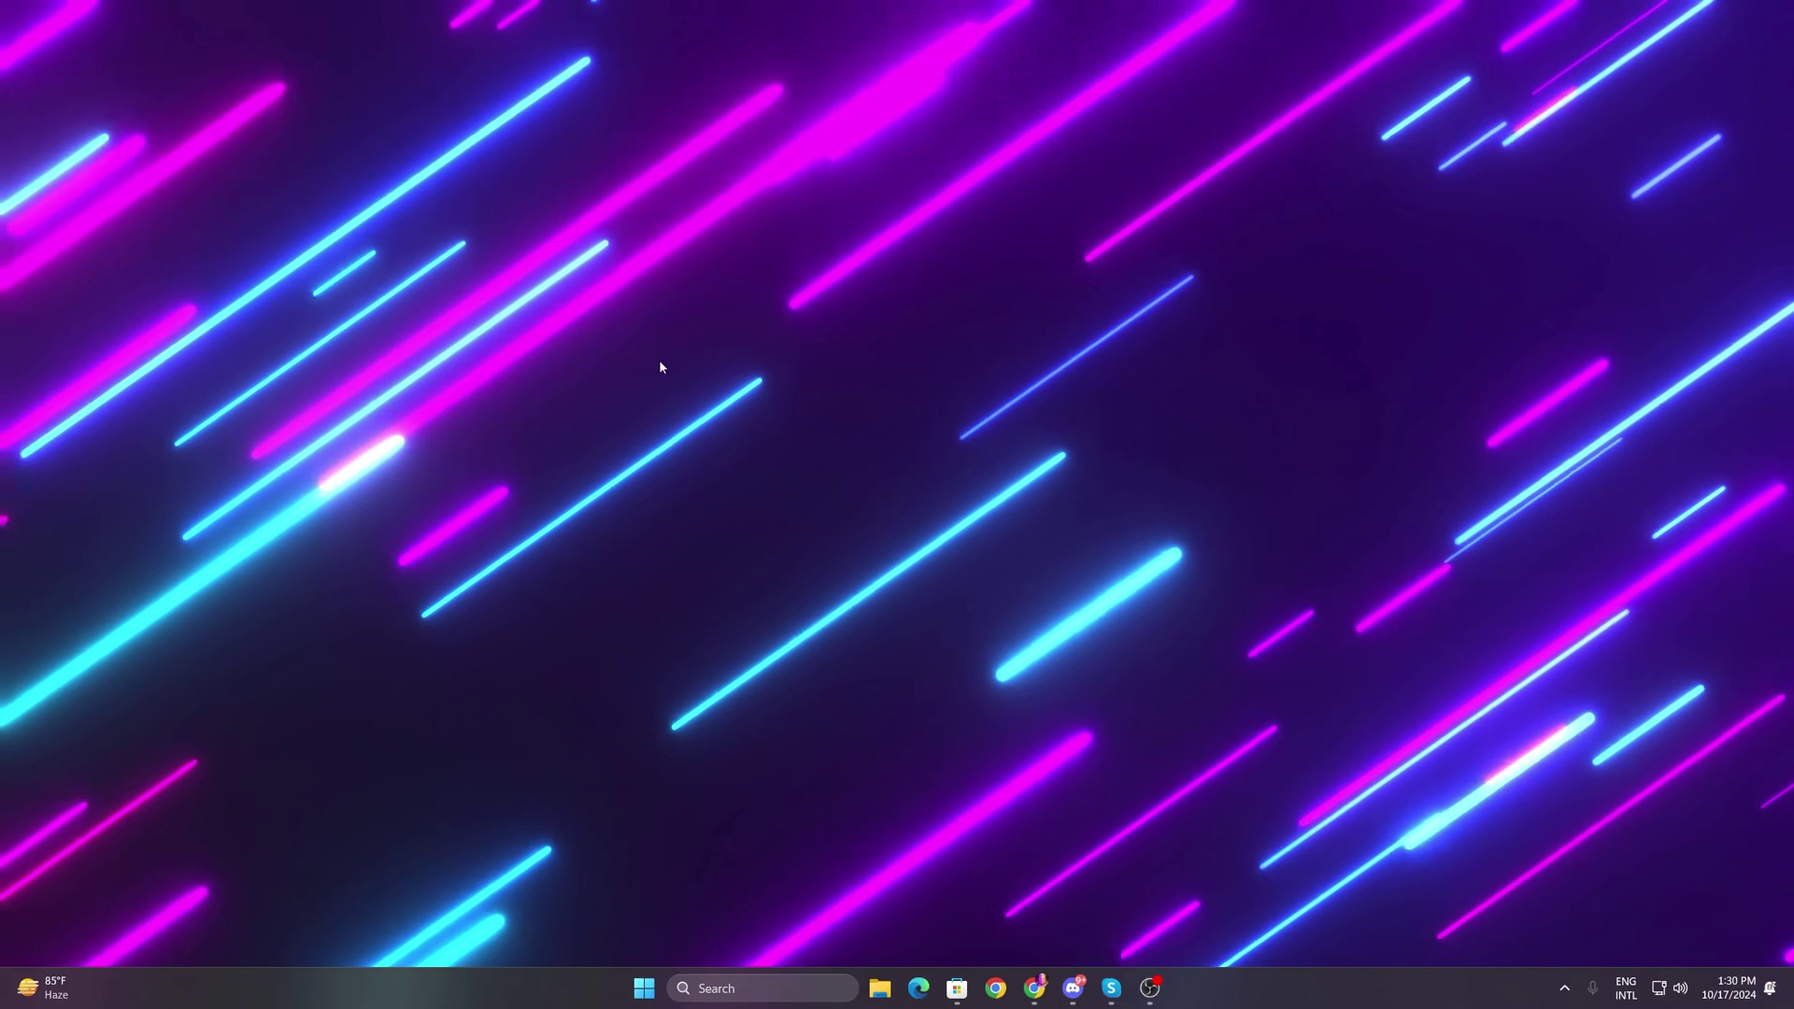
- Go from the desktop's Display settings to the per-app Graphics page
right_click(660, 363)
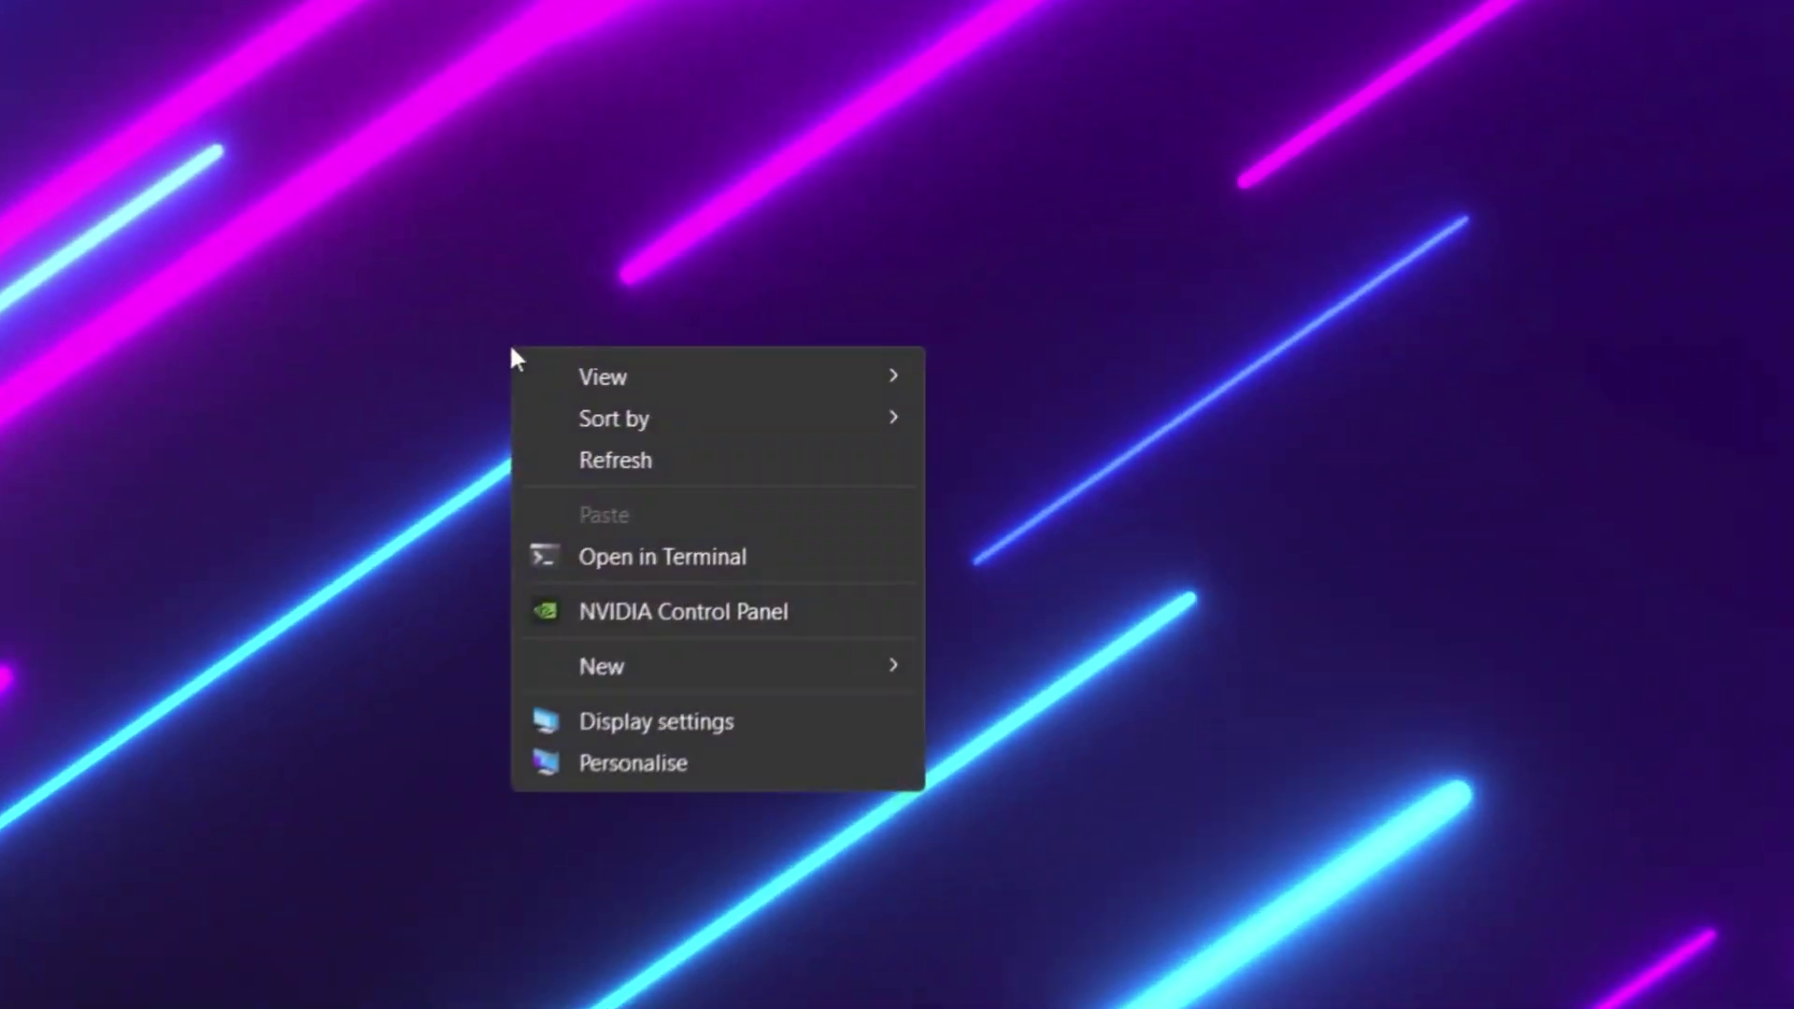
click(551, 725)
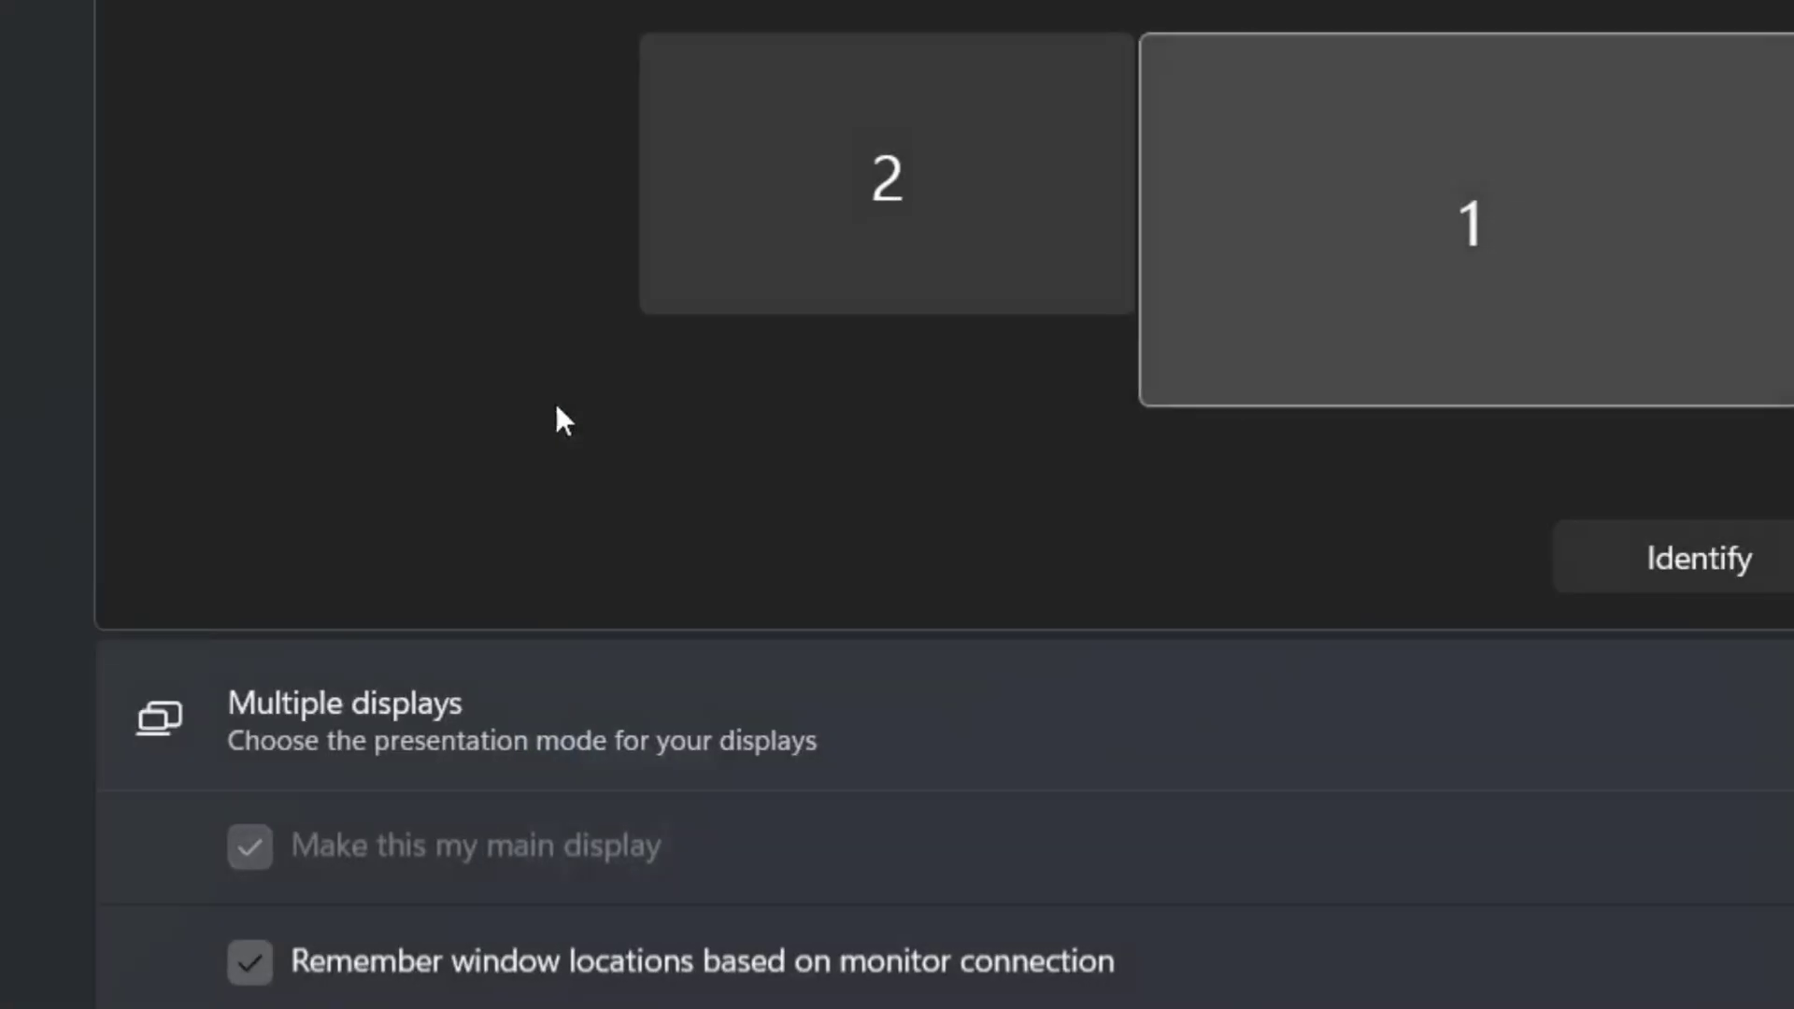
scroll(801, 853, down, 5)
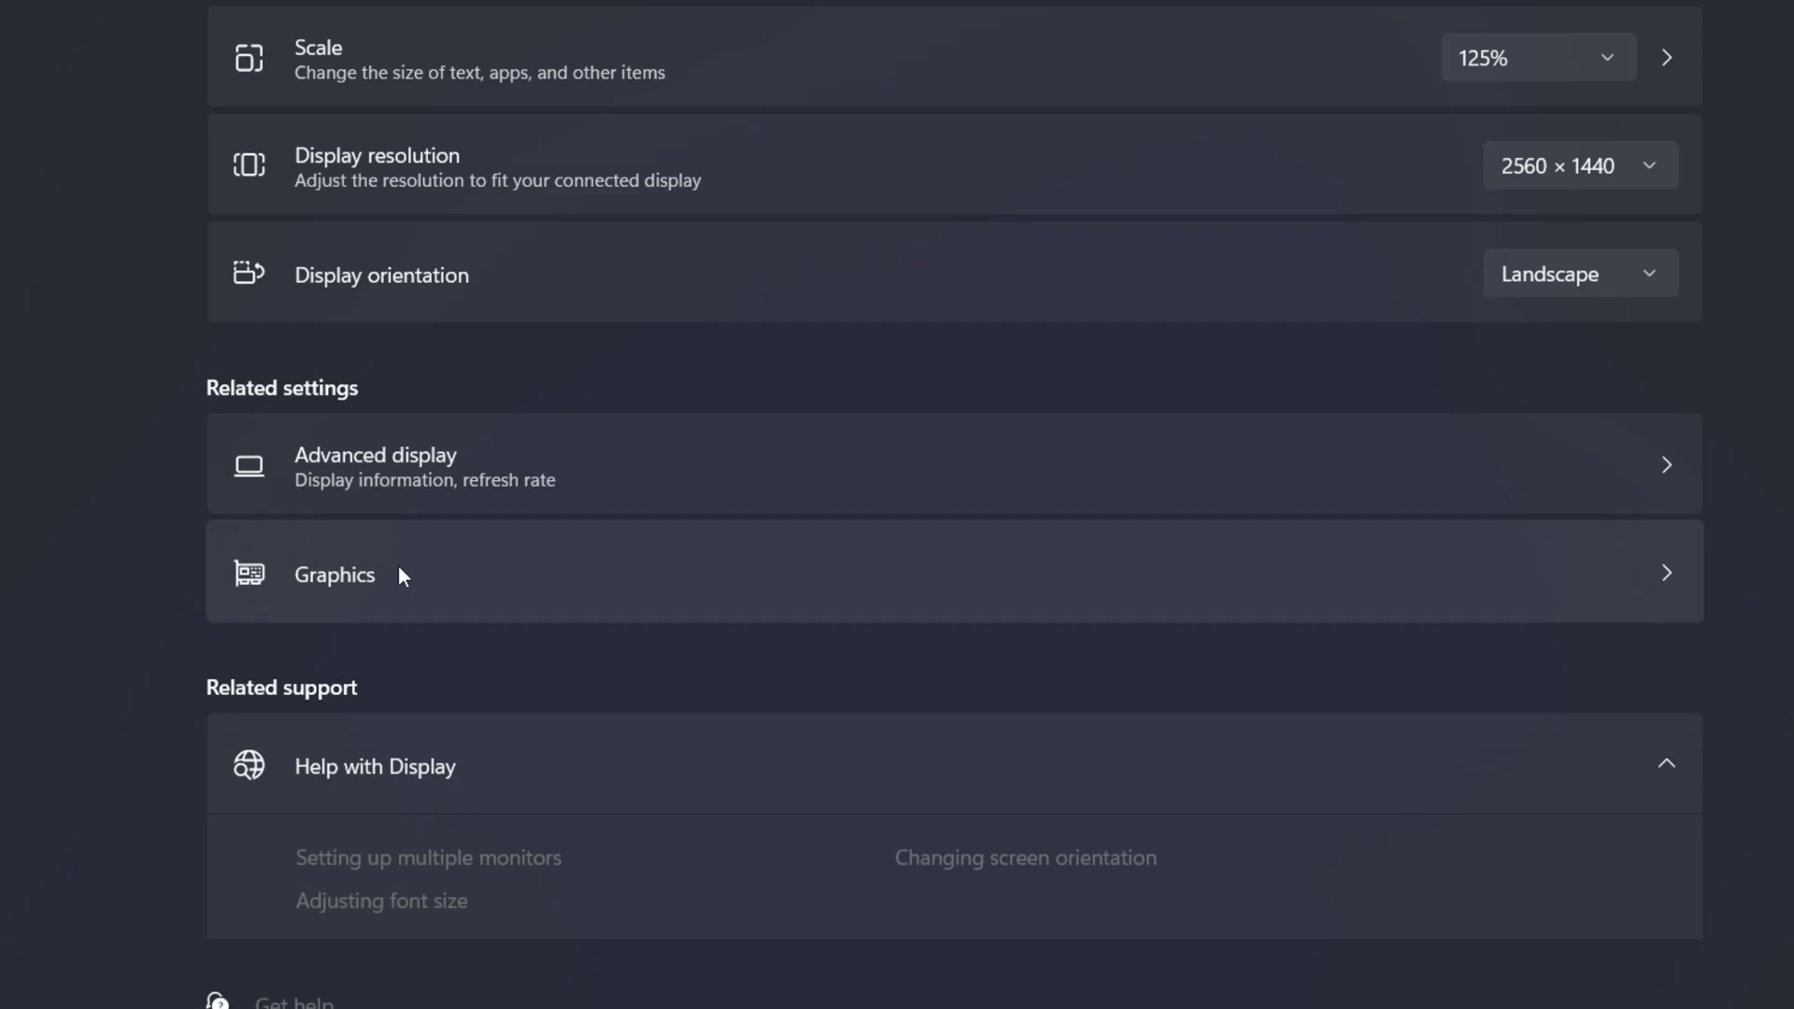
click(708, 656)
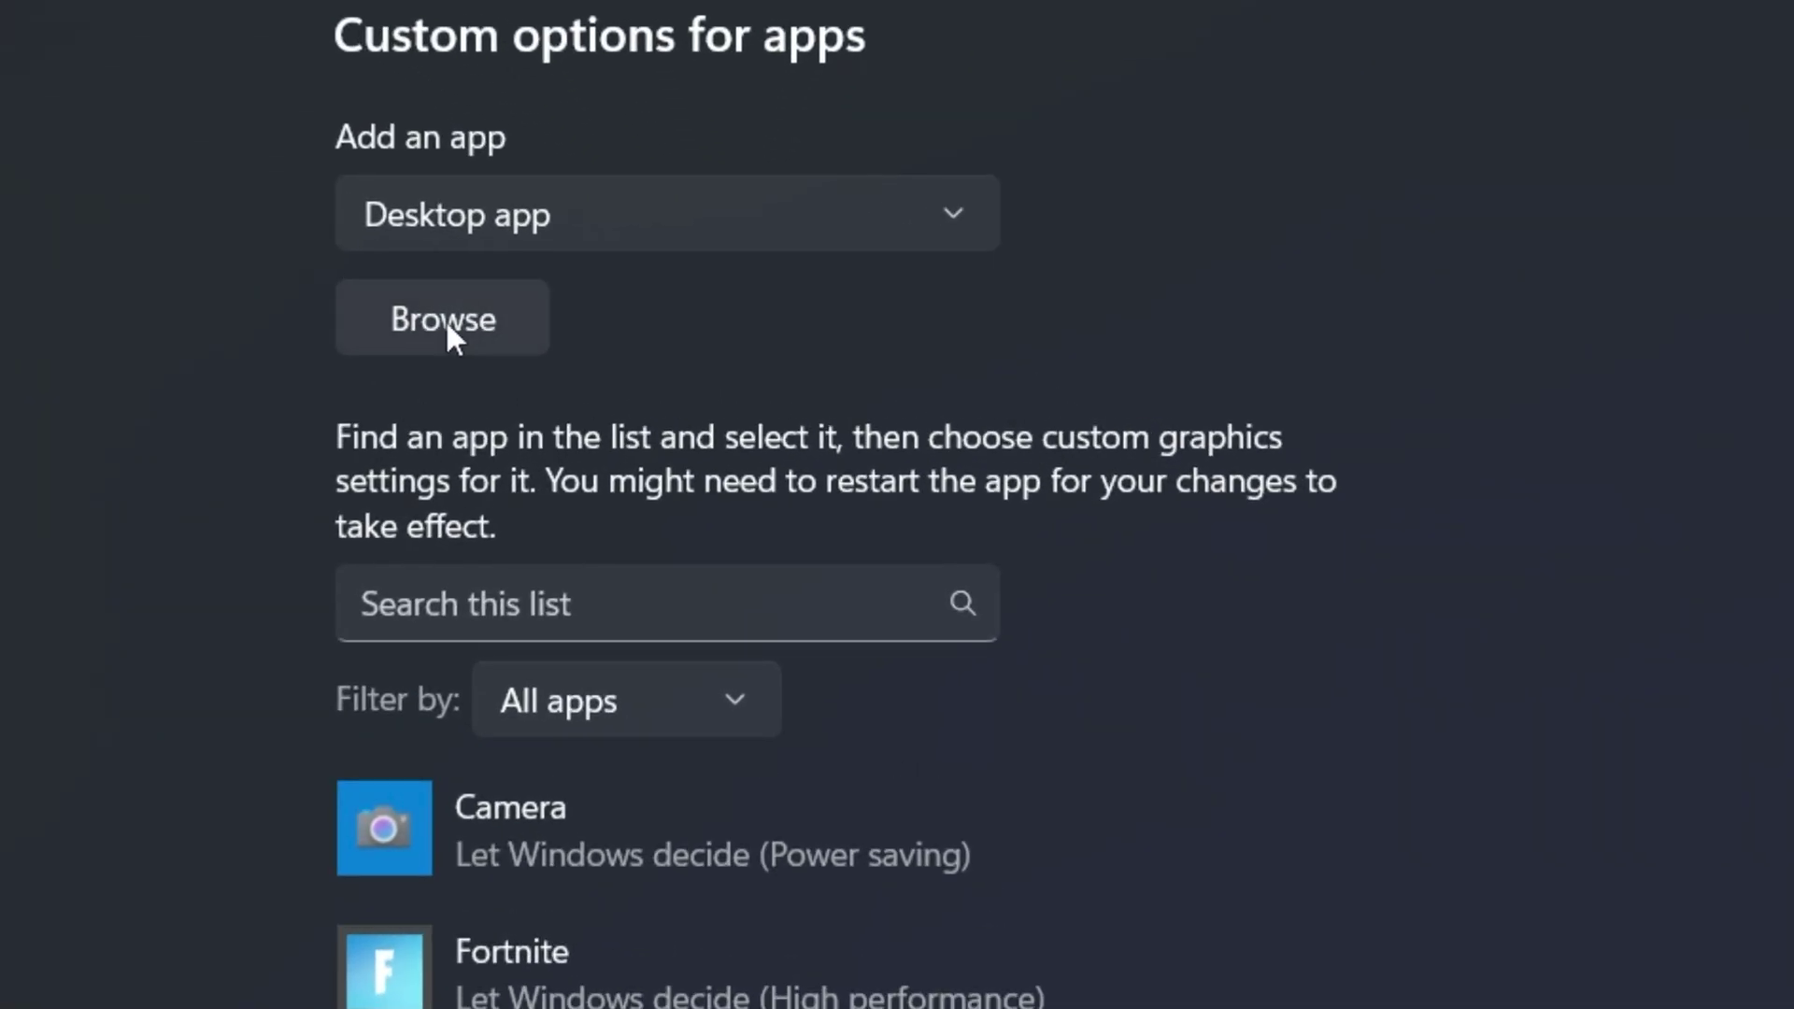
- Set Fortnite's graphics preference to High performance and open the default graphics settings
click(671, 986)
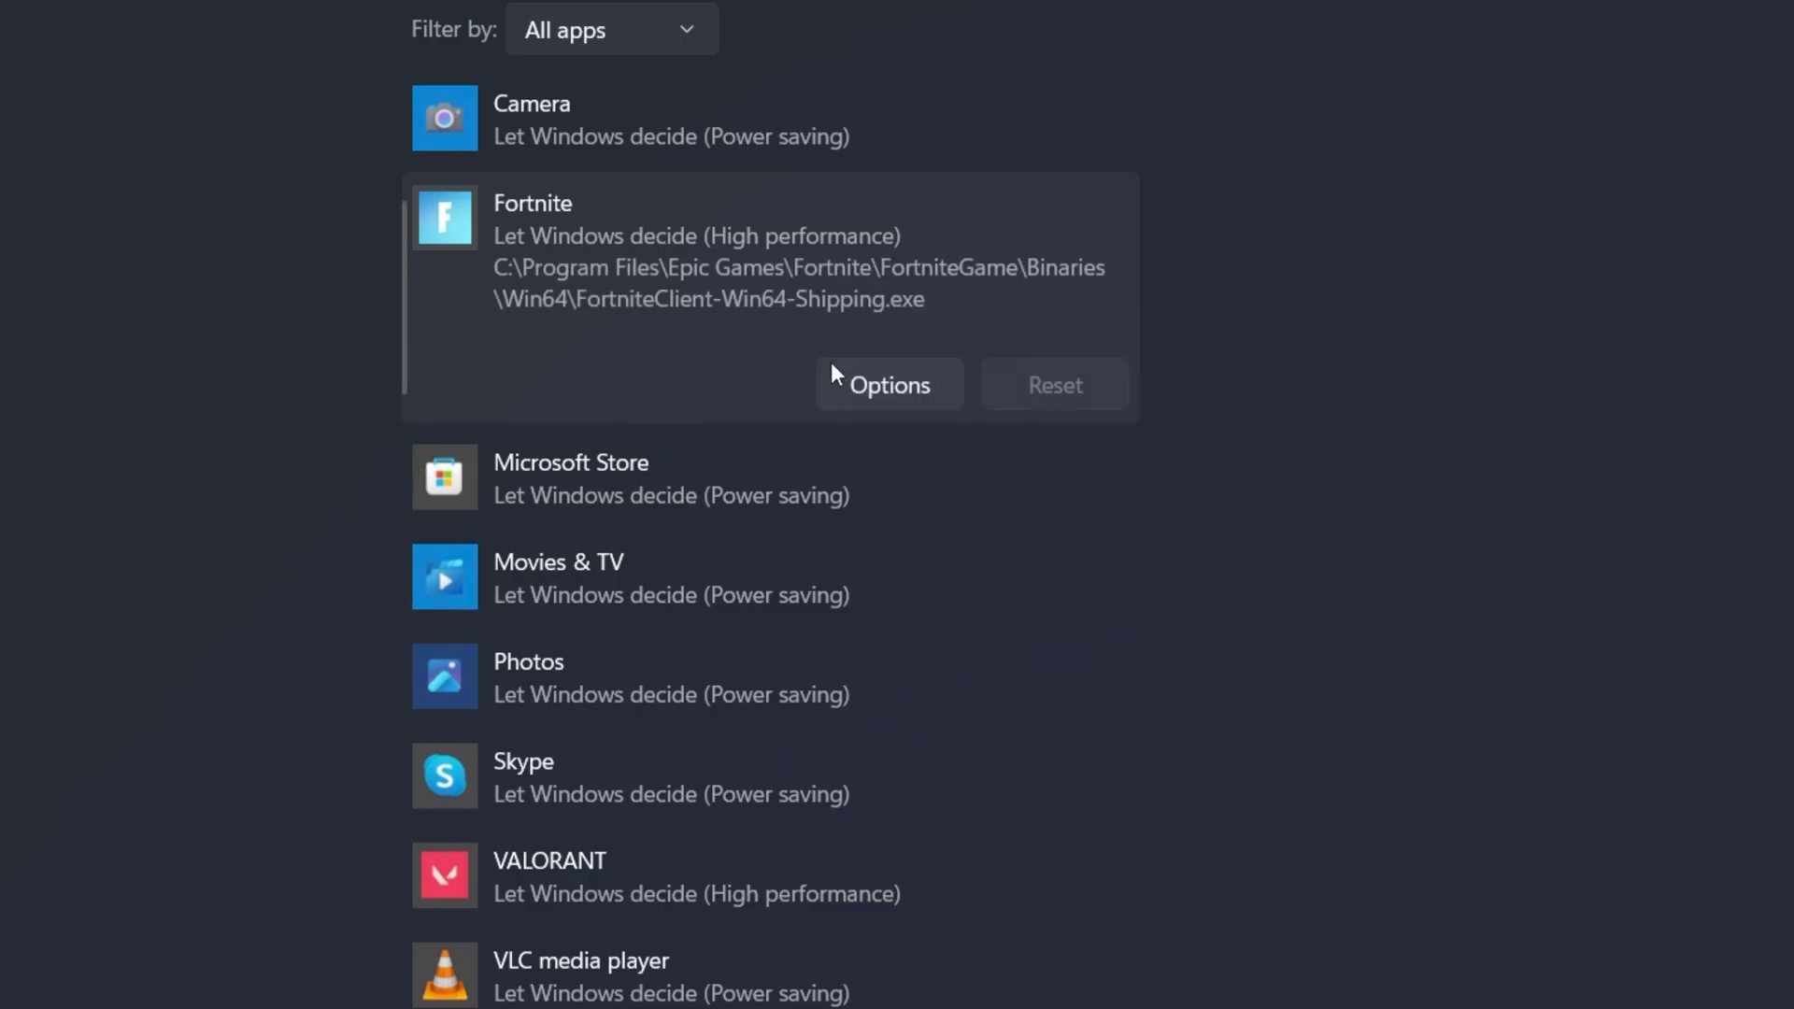
click(841, 381)
click(796, 329)
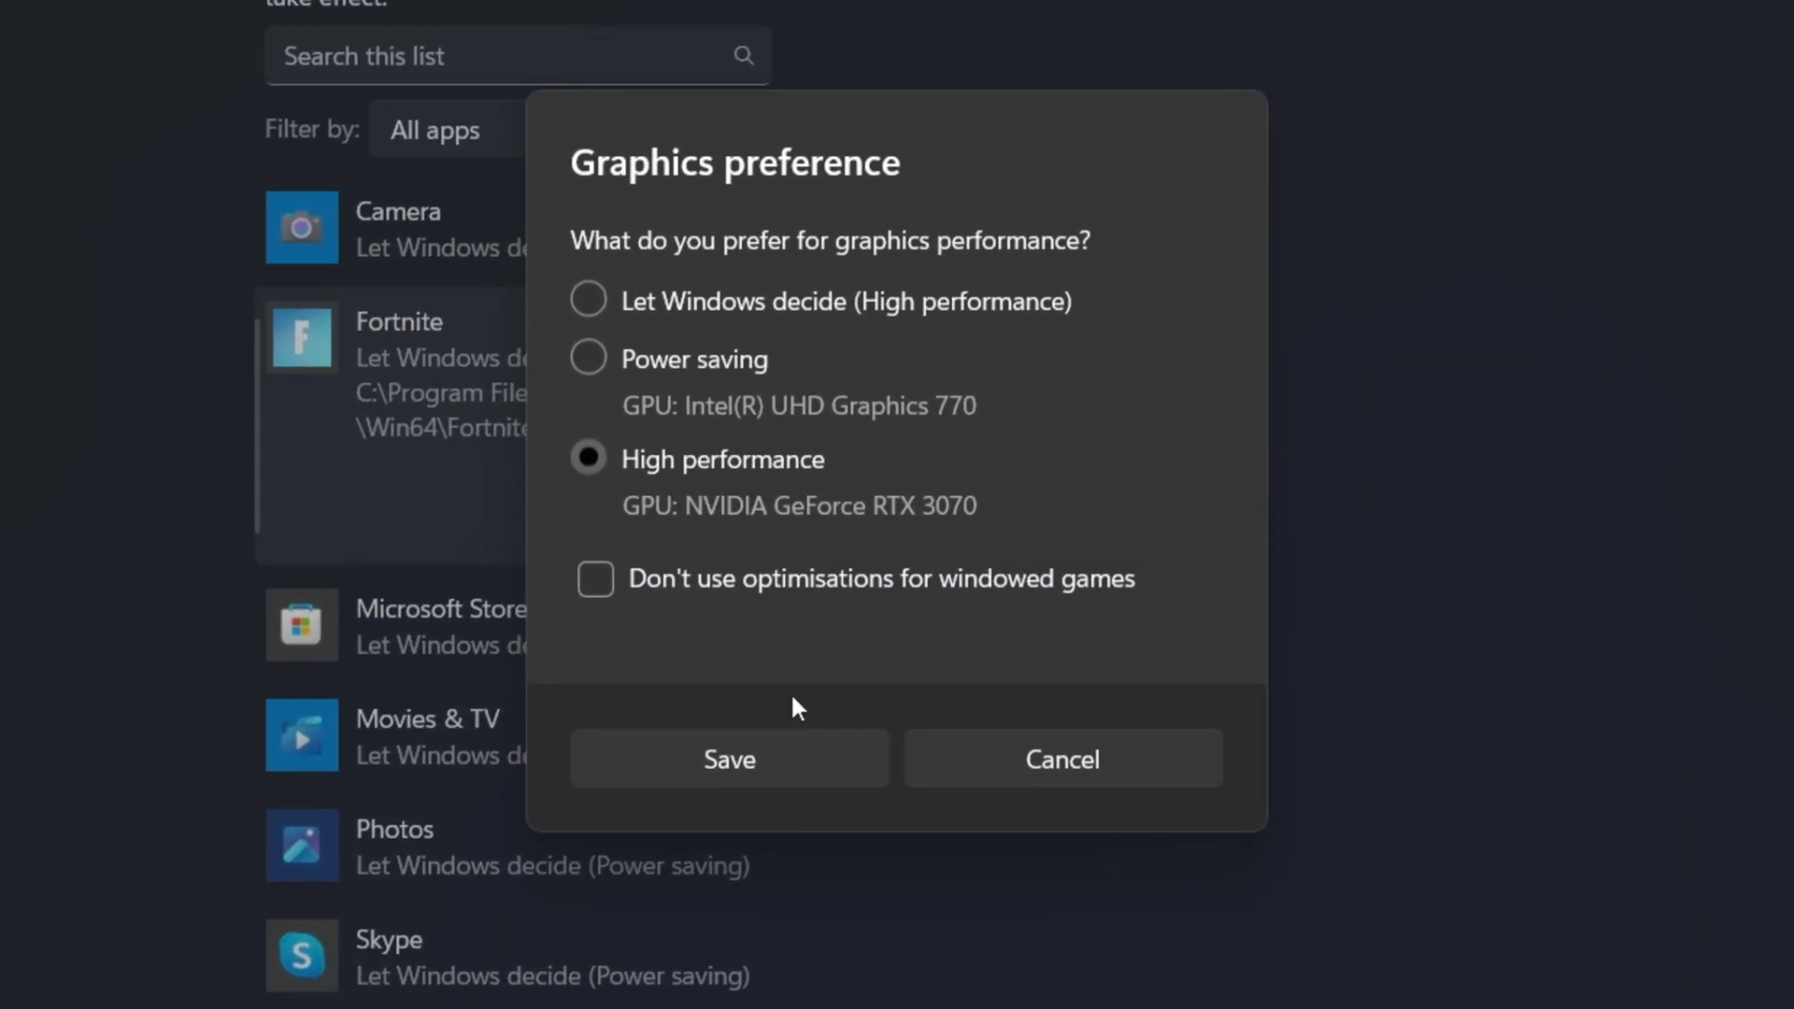
click(737, 760)
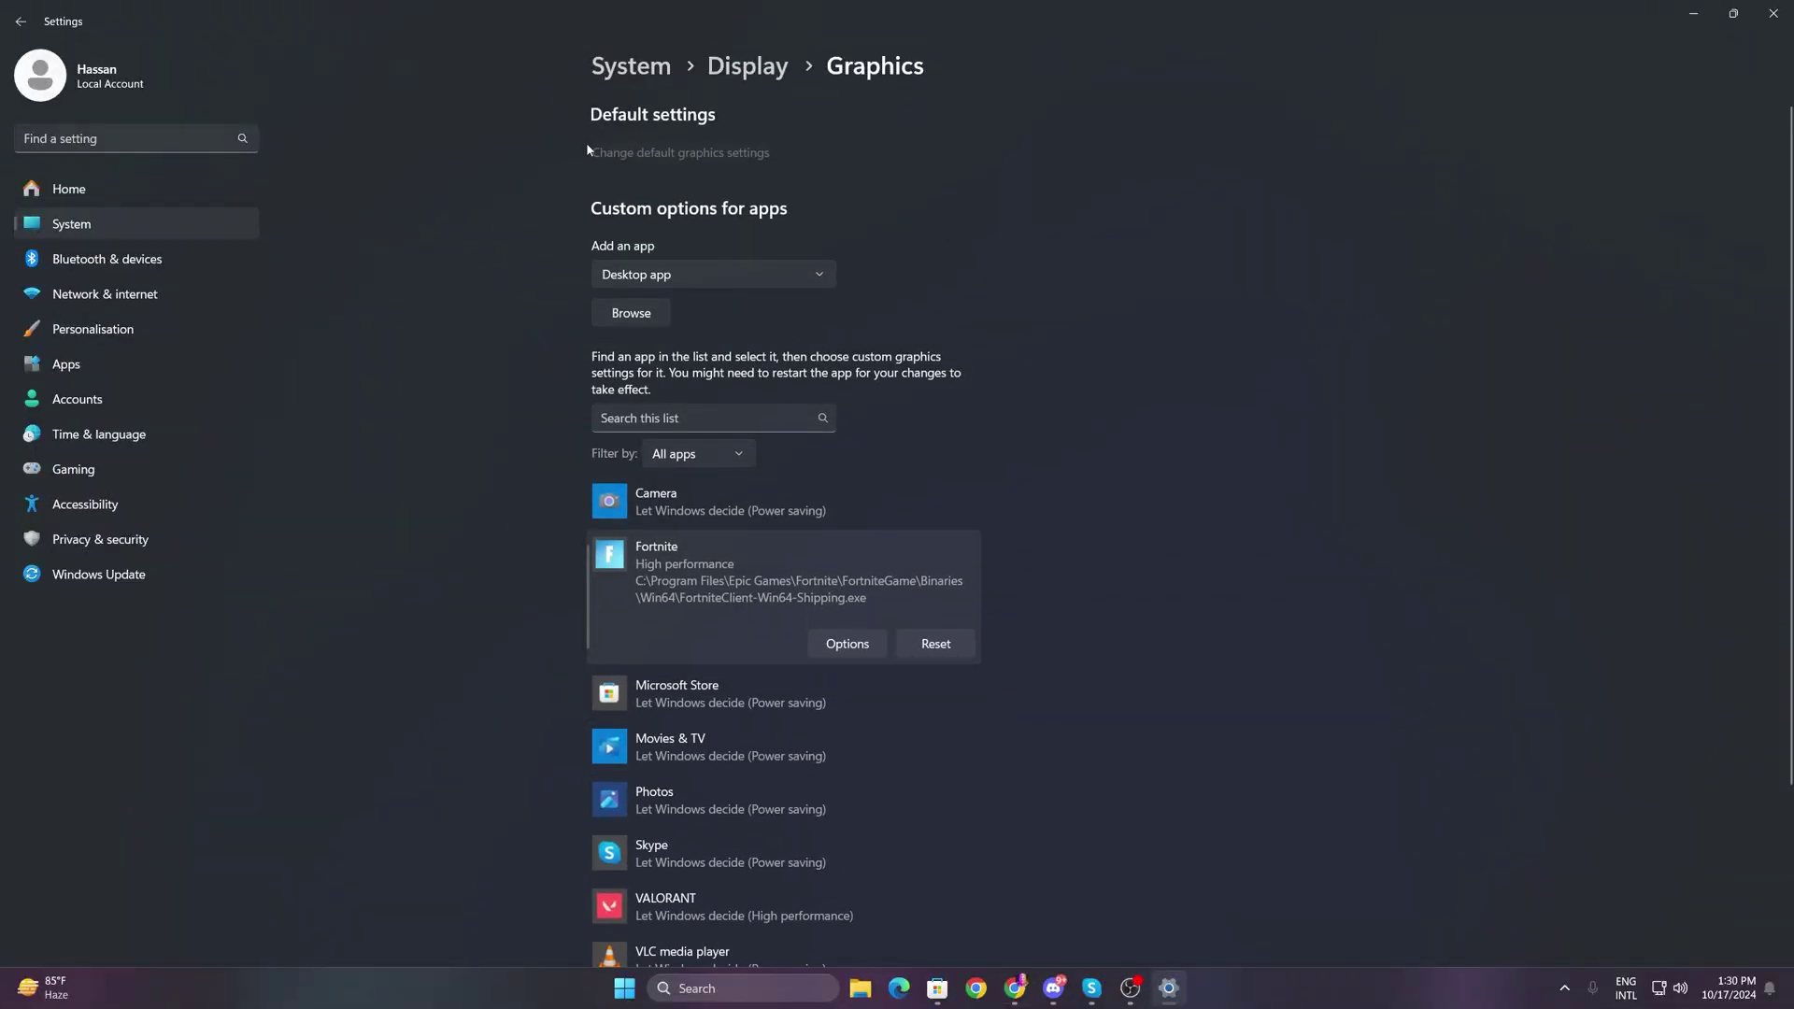
click(649, 152)
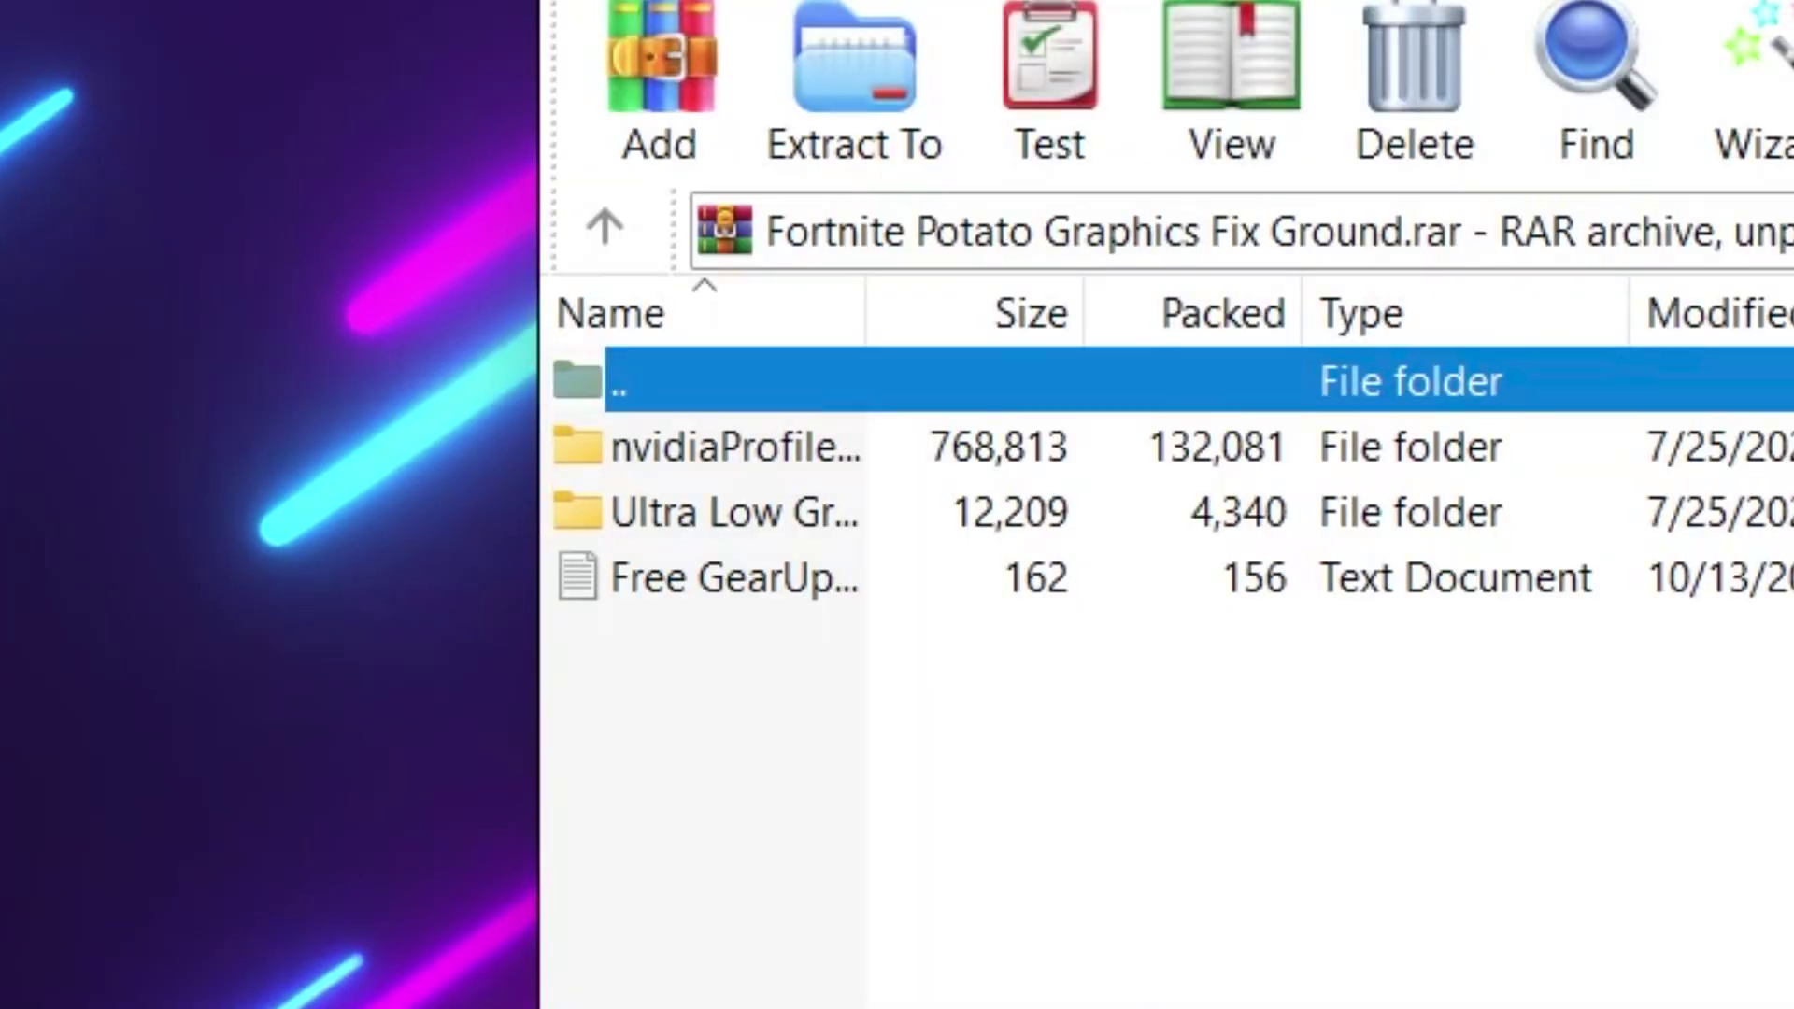
- Copy all of the archive's entries onto the desktop, replacing the existing copies
key(ctrl+a)
drag(695, 447, 317, 467)
click(215, 478)
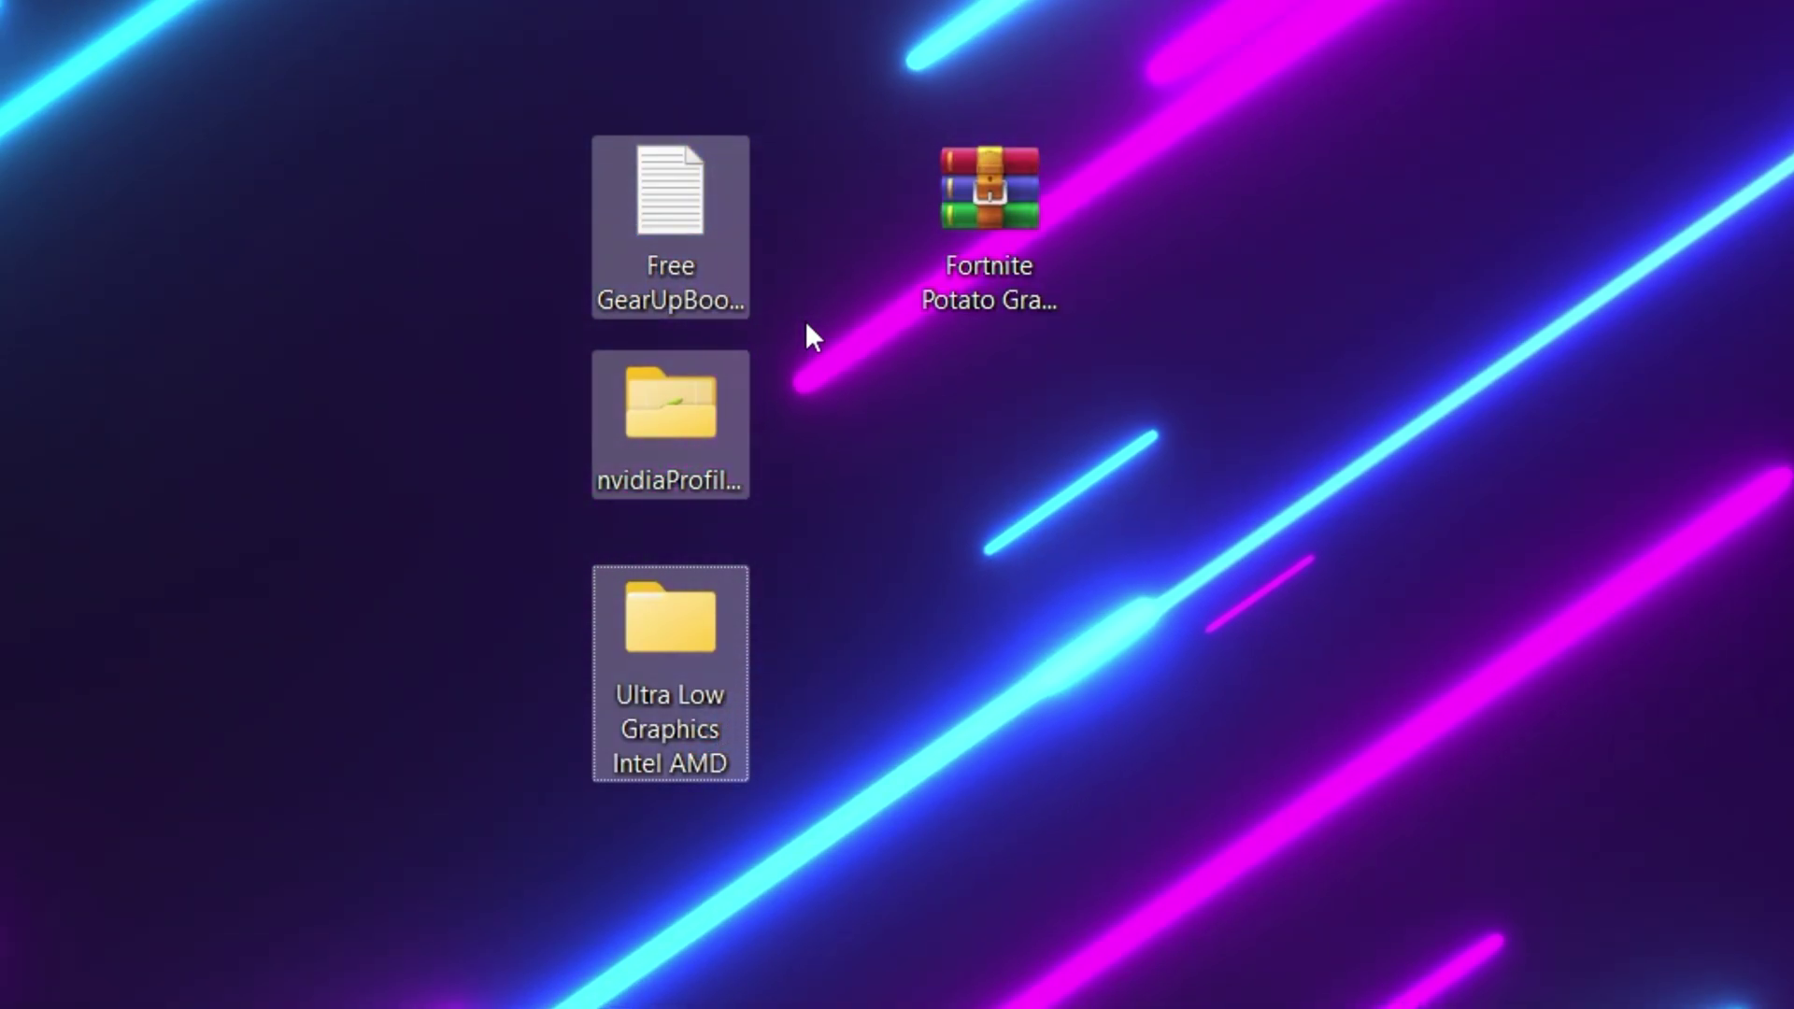
- Launch nvidiaProfileInspector.exe from its desktop folder, approving the administrator prompt
click(947, 721)
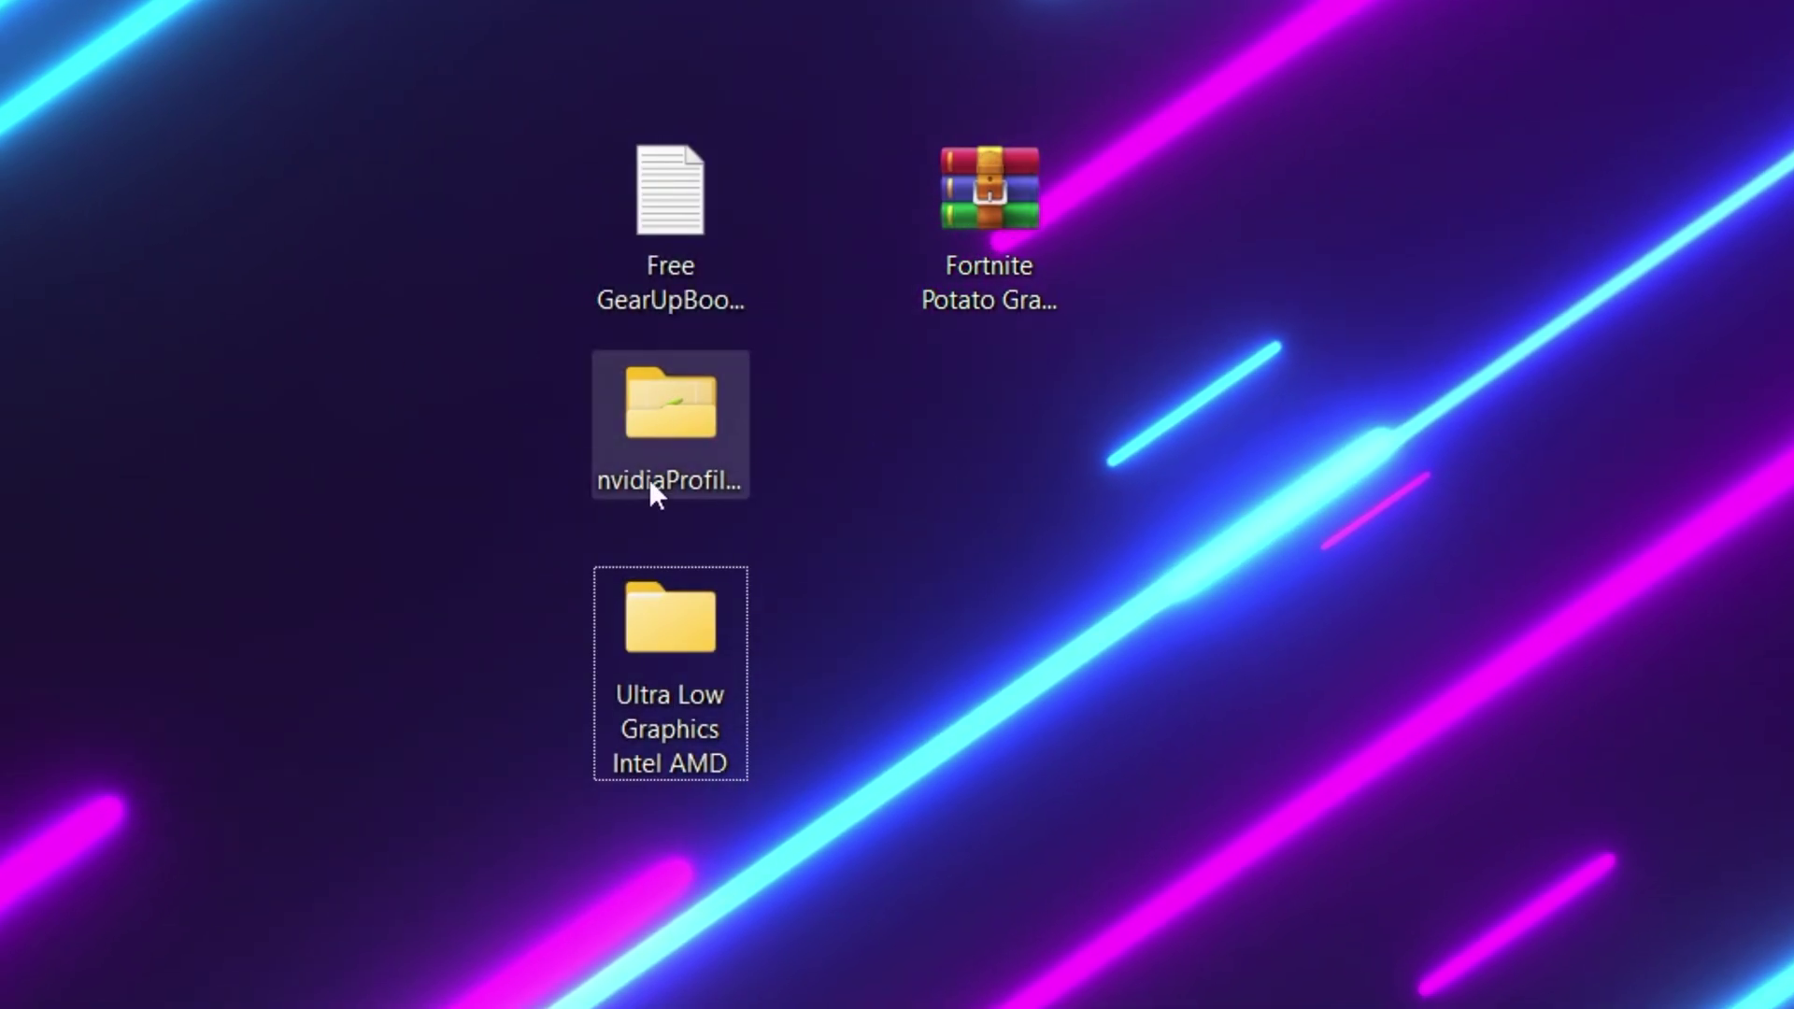
double_click(658, 411)
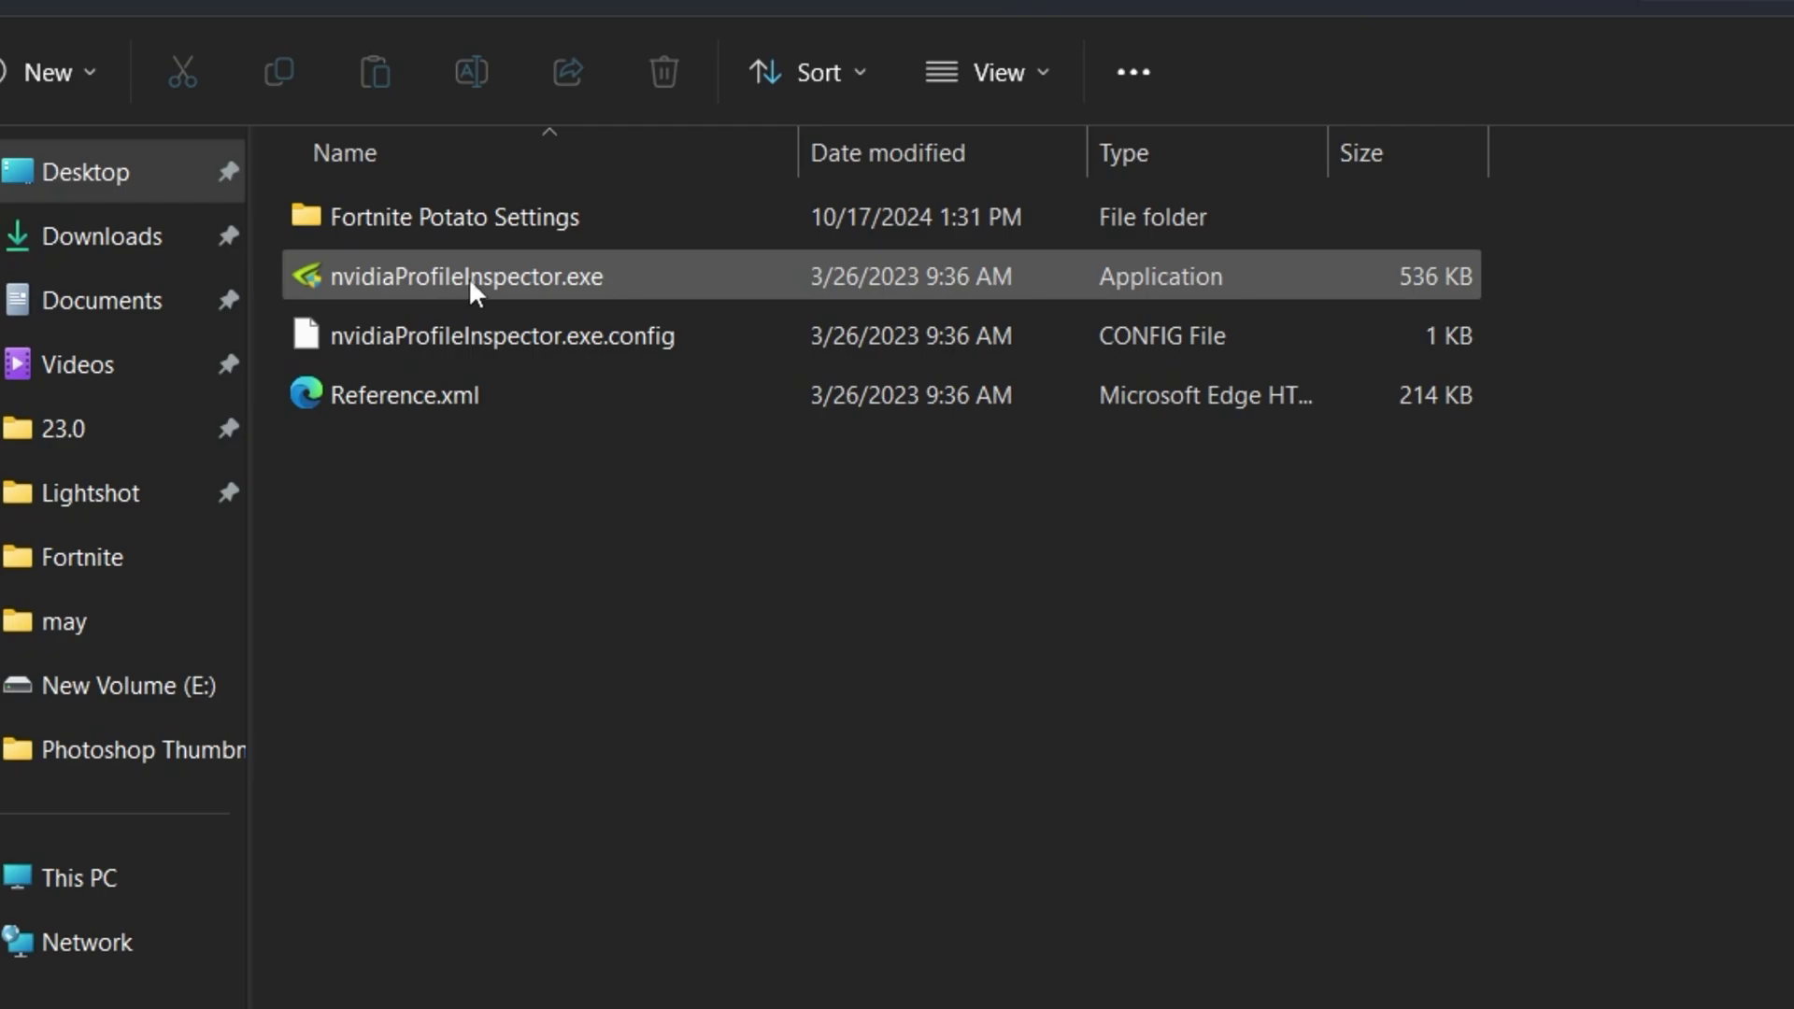
double_click(491, 273)
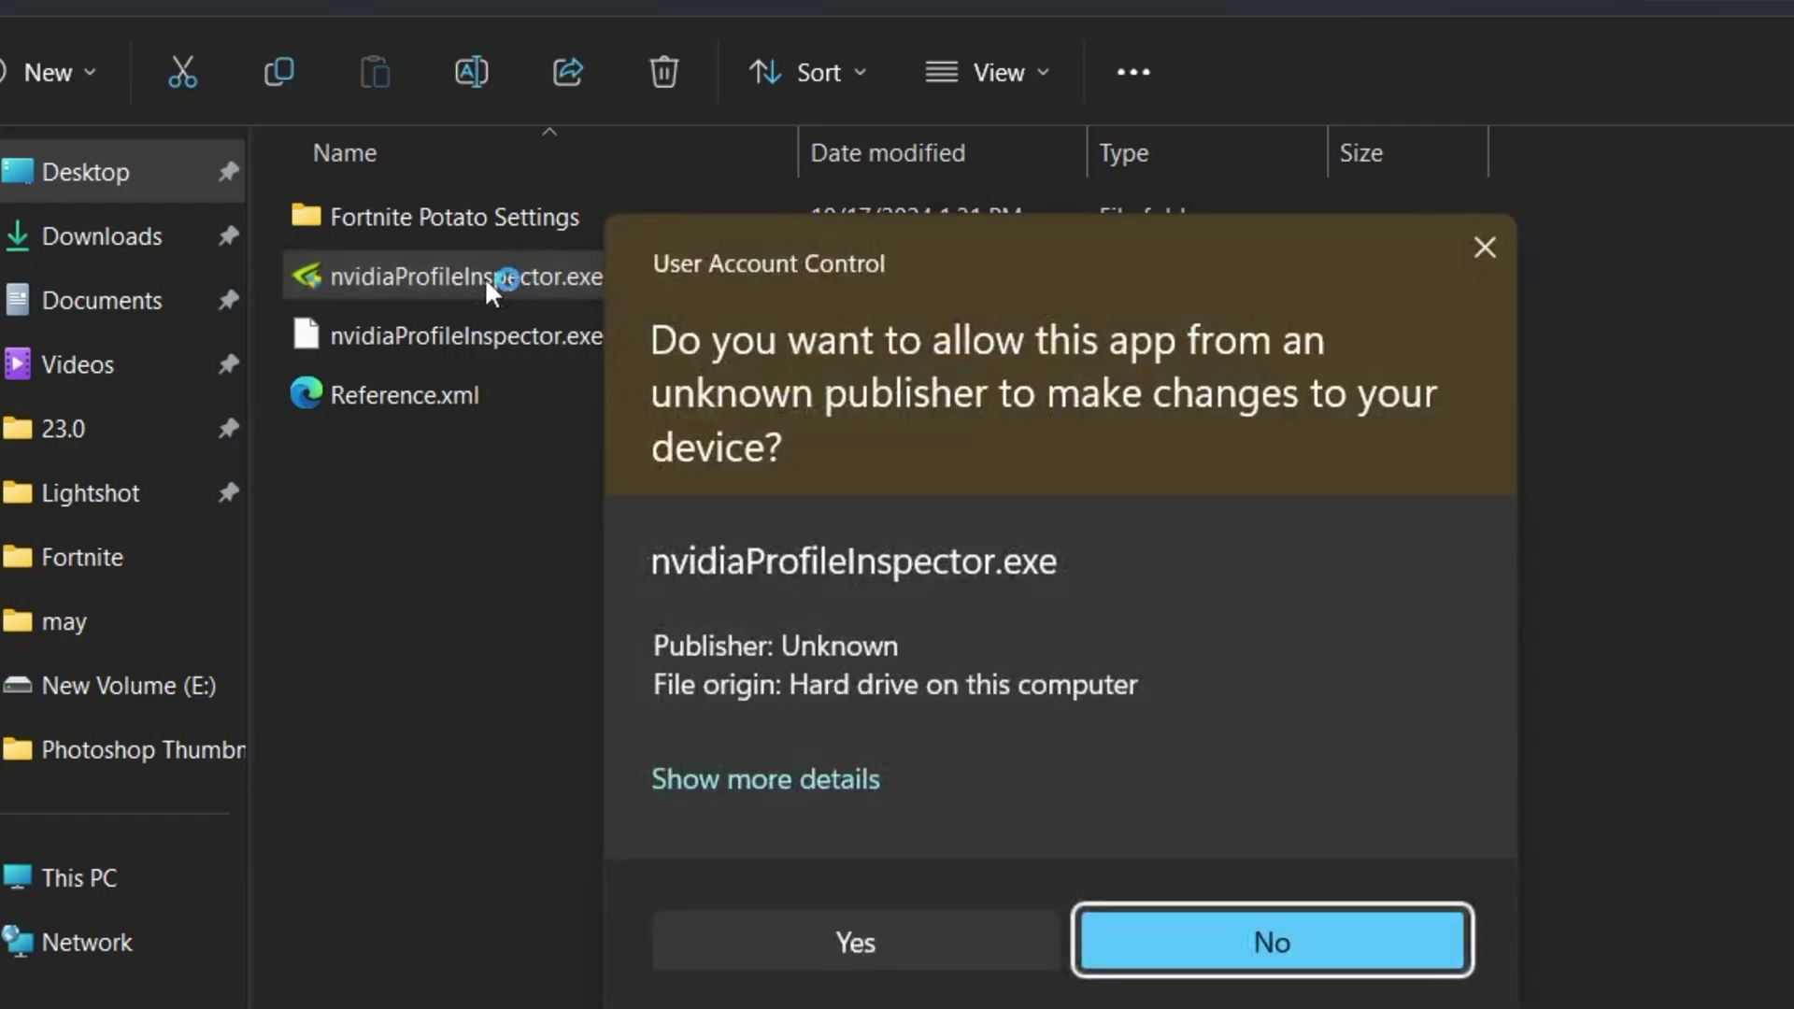
click(864, 944)
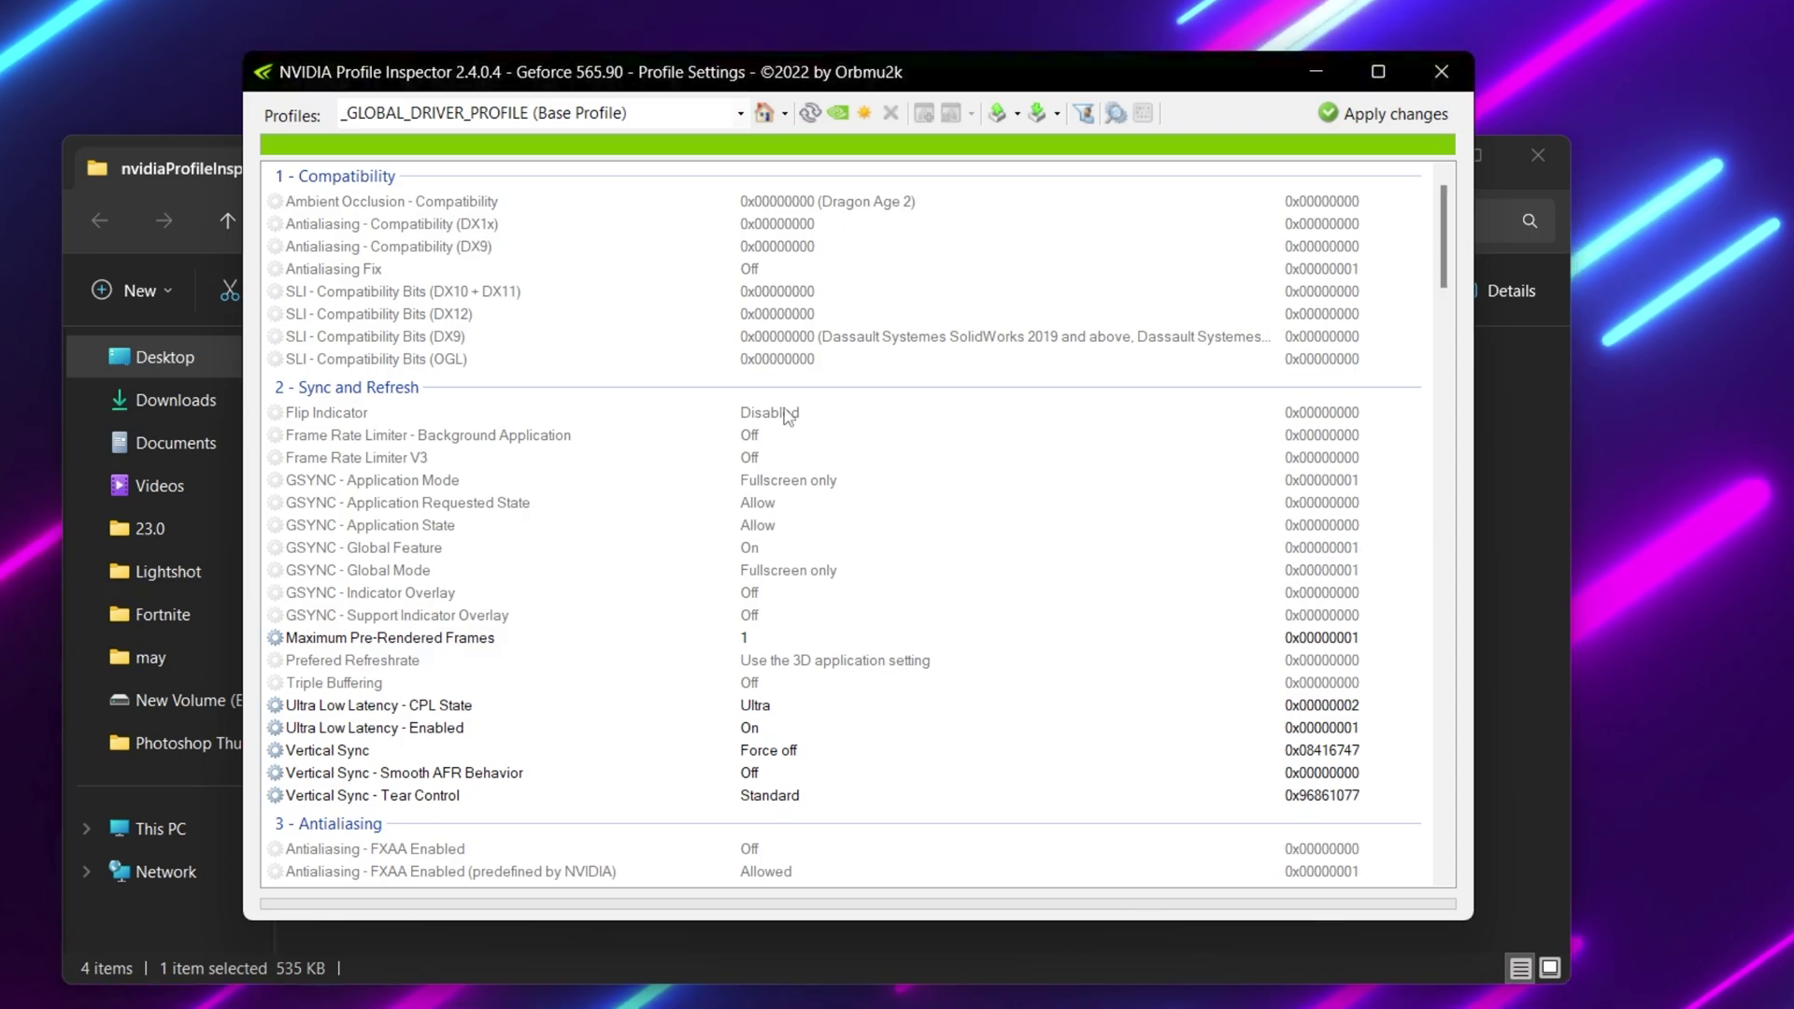
- Look up 'fort' and load the Fortnite driver profile
click(452, 111)
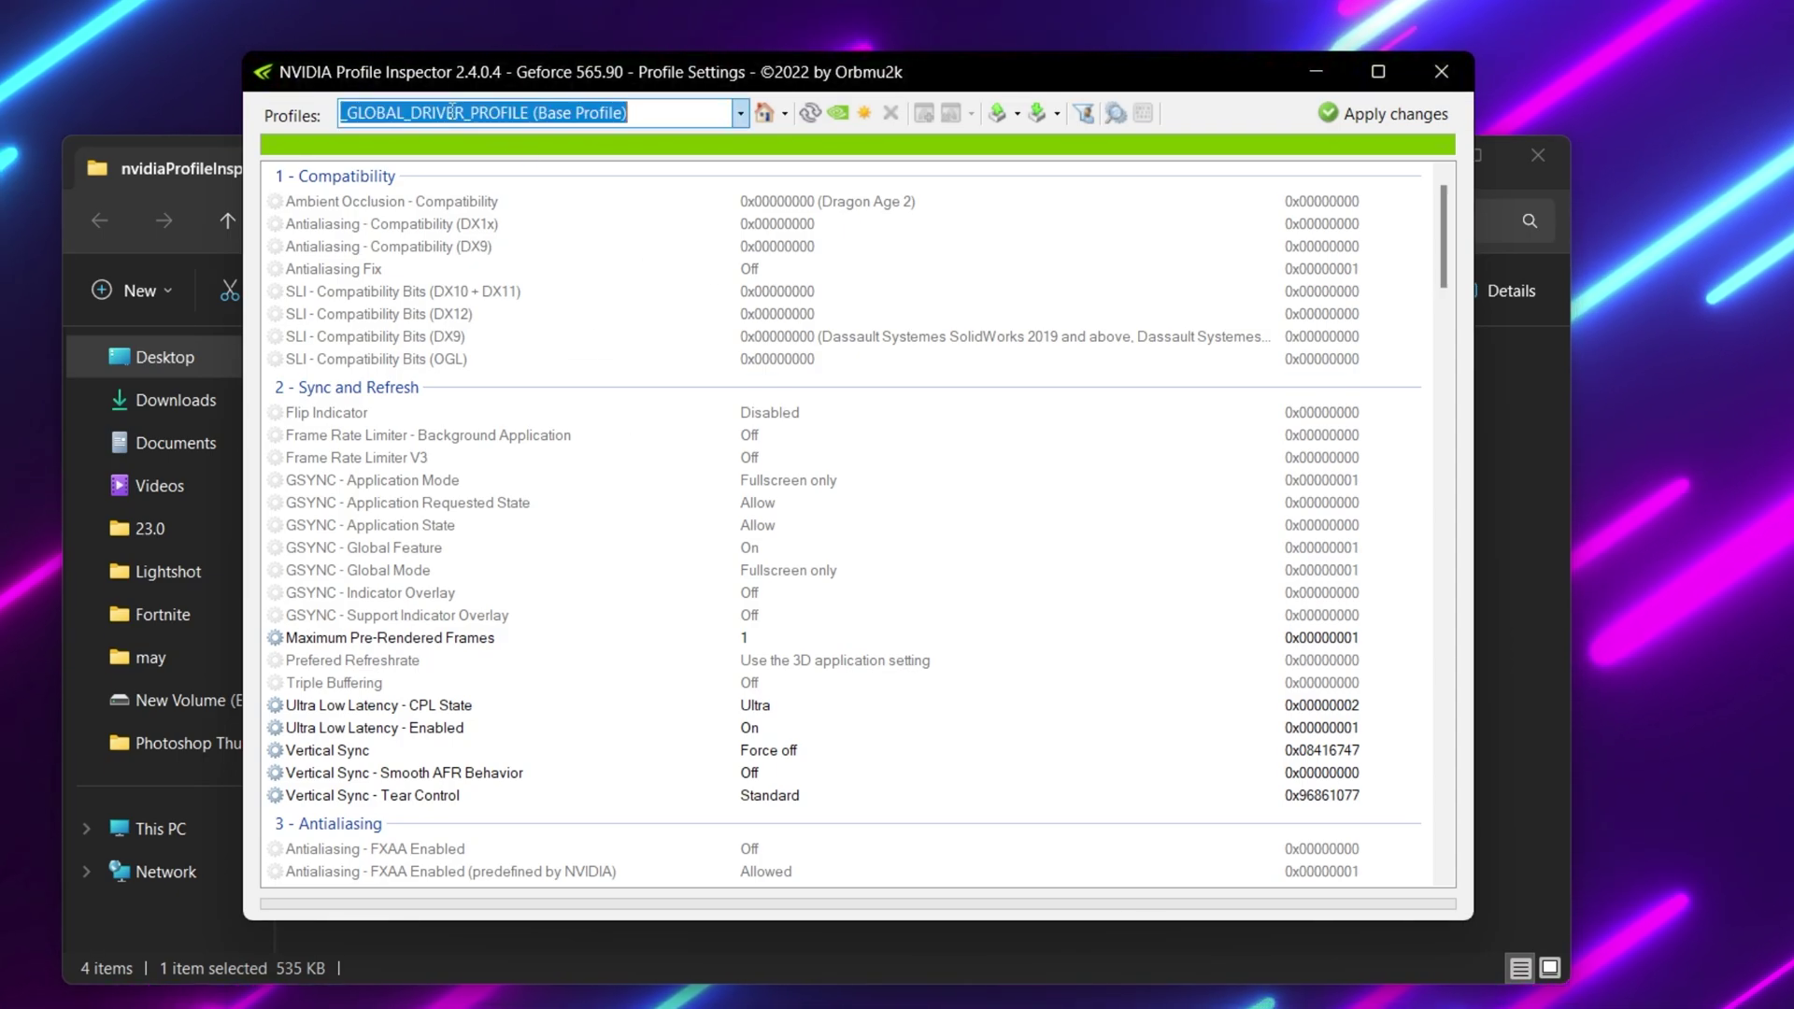
text(fort)
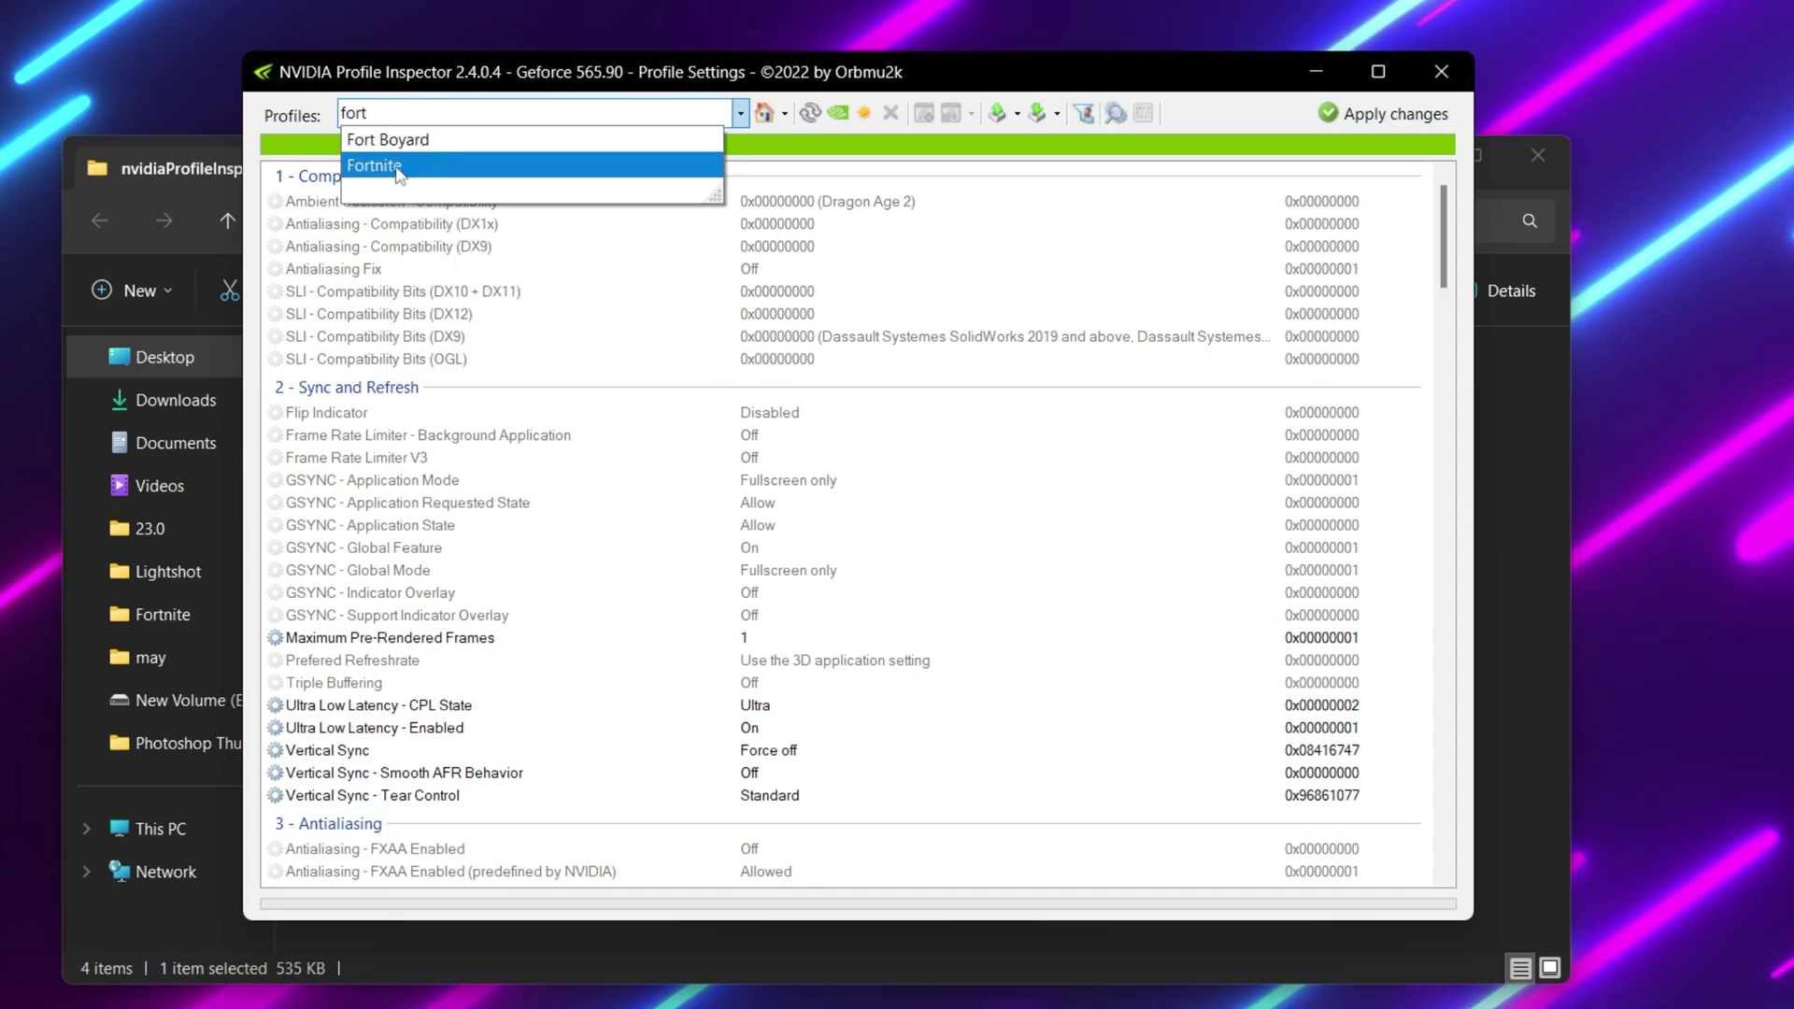
click(397, 169)
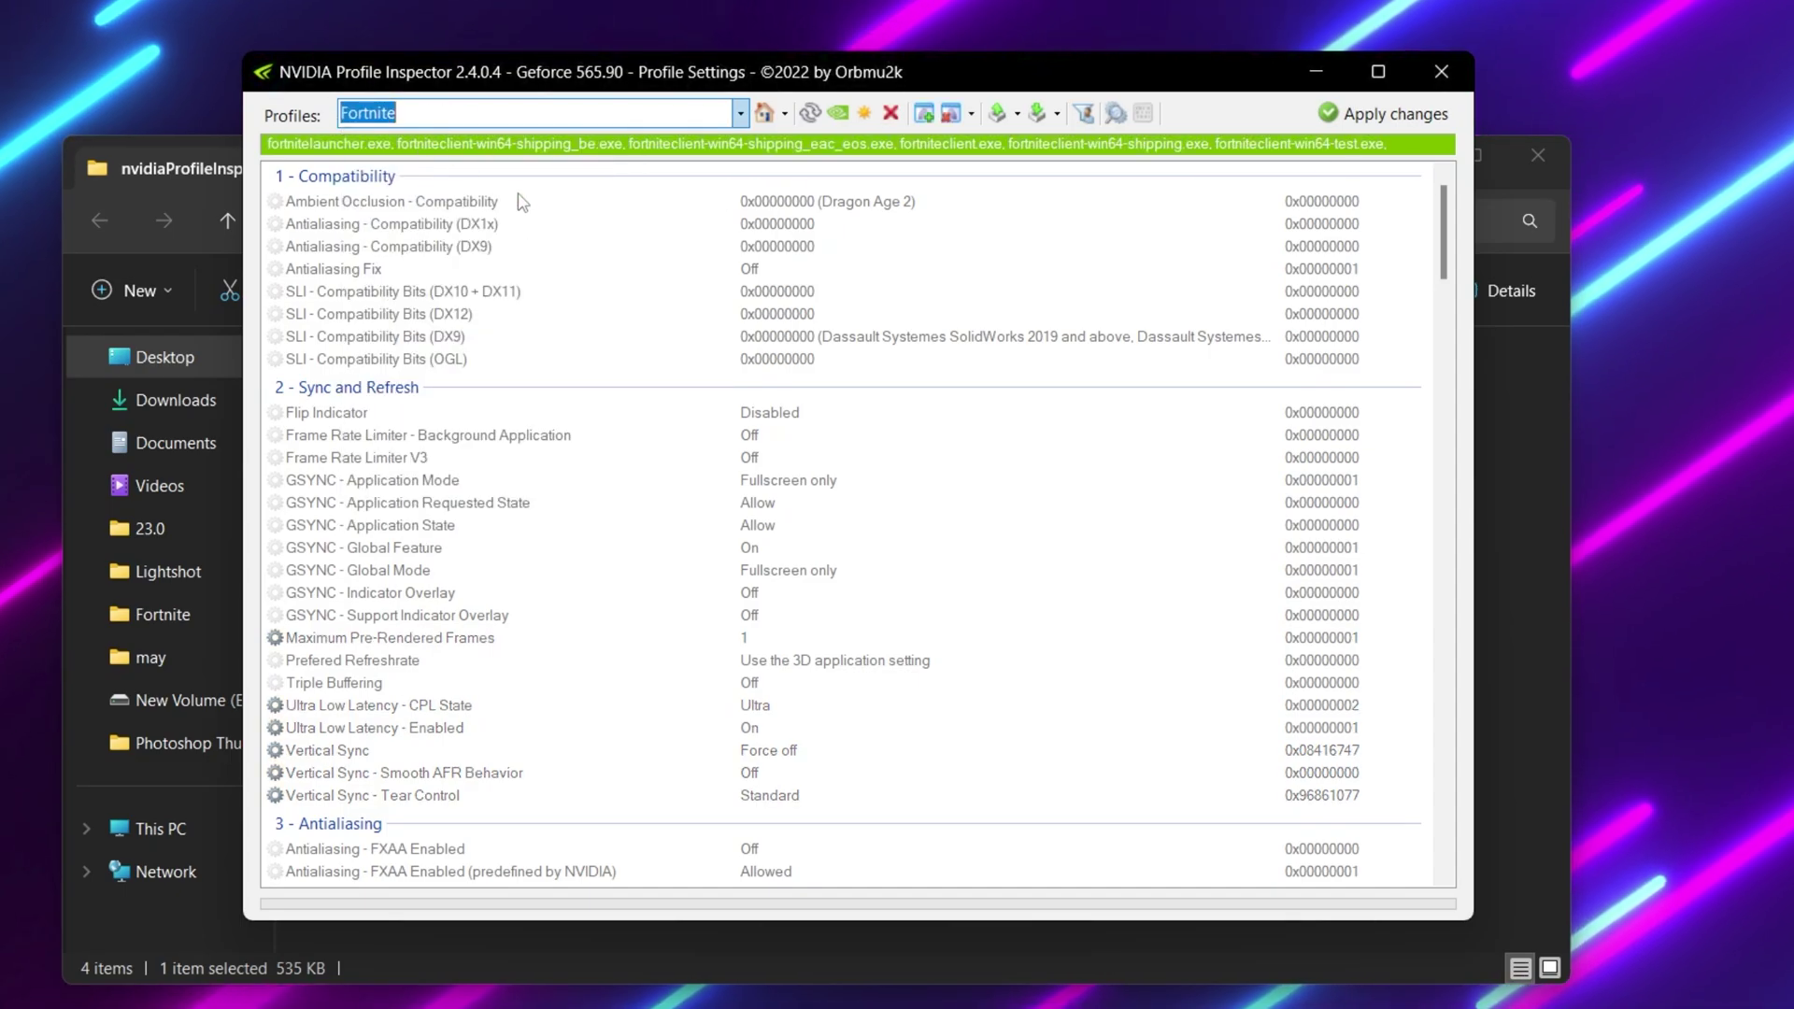
scroll(663, 352, down, 3)
scroll(663, 352, down, 8)
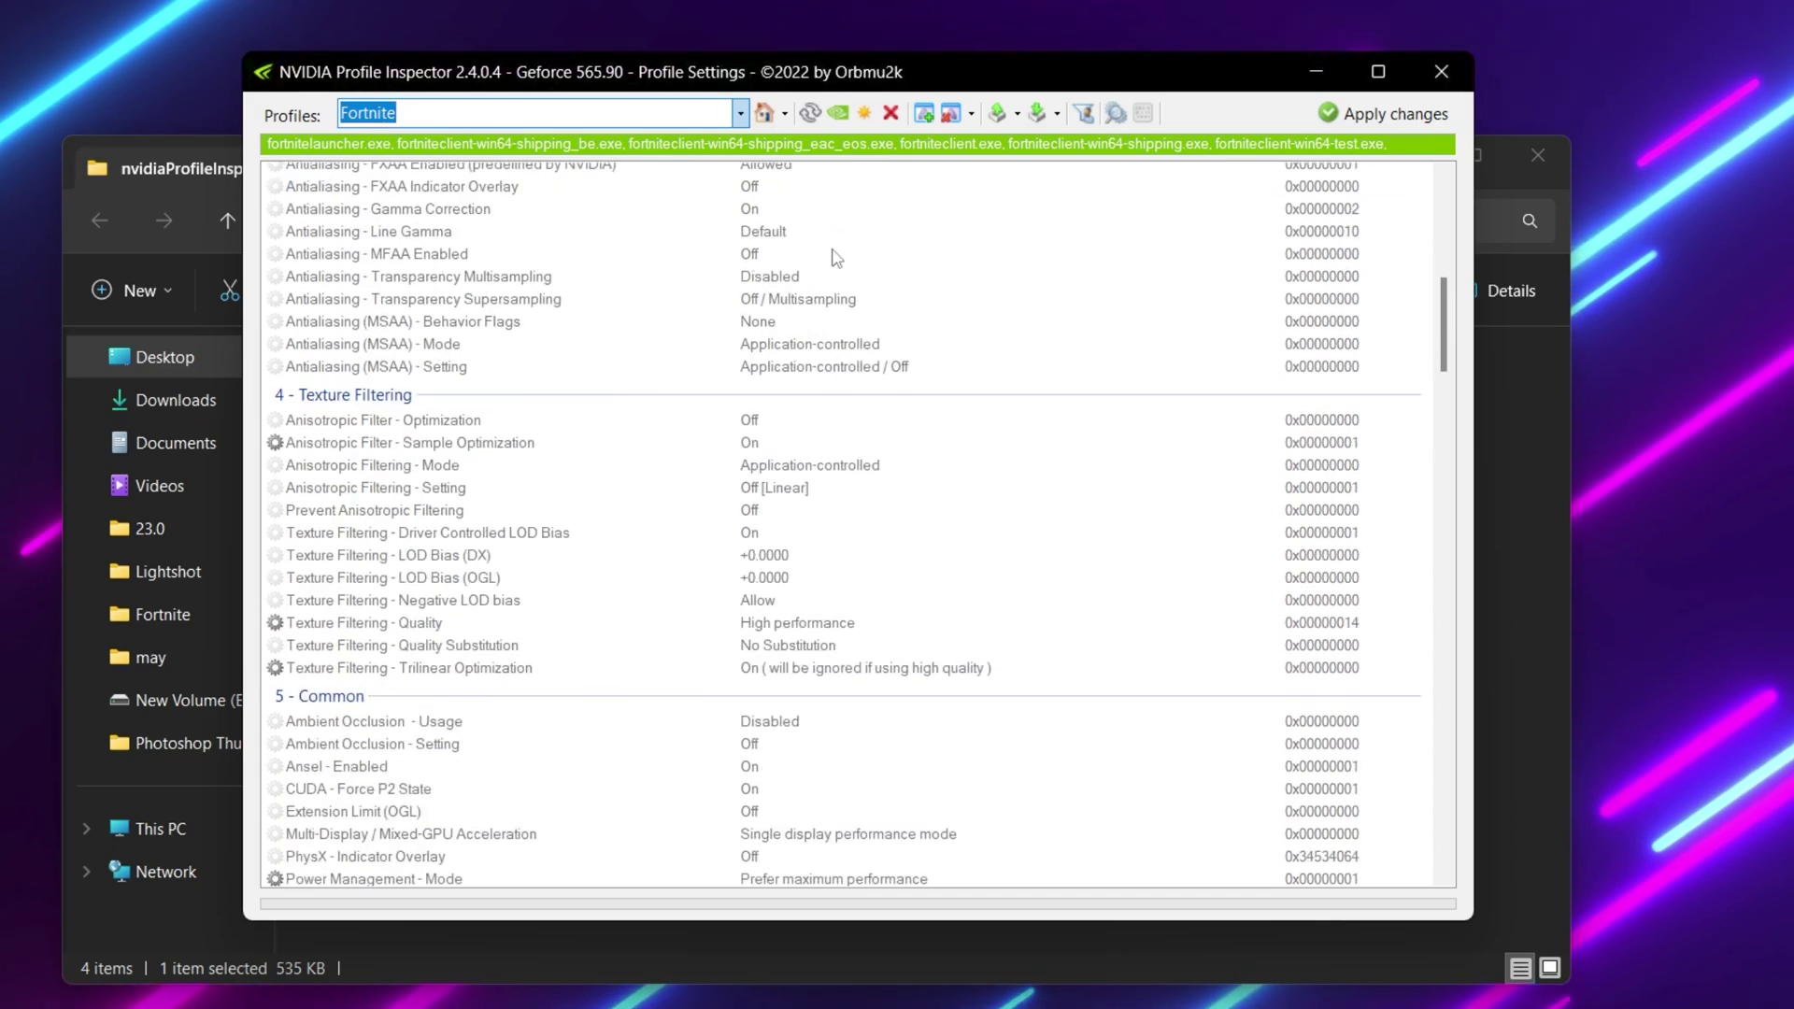
- Import Fortnite.nip from Desktop > nvidiaProfileInspector > Fortnite Potato Settings into the profile
click(1038, 114)
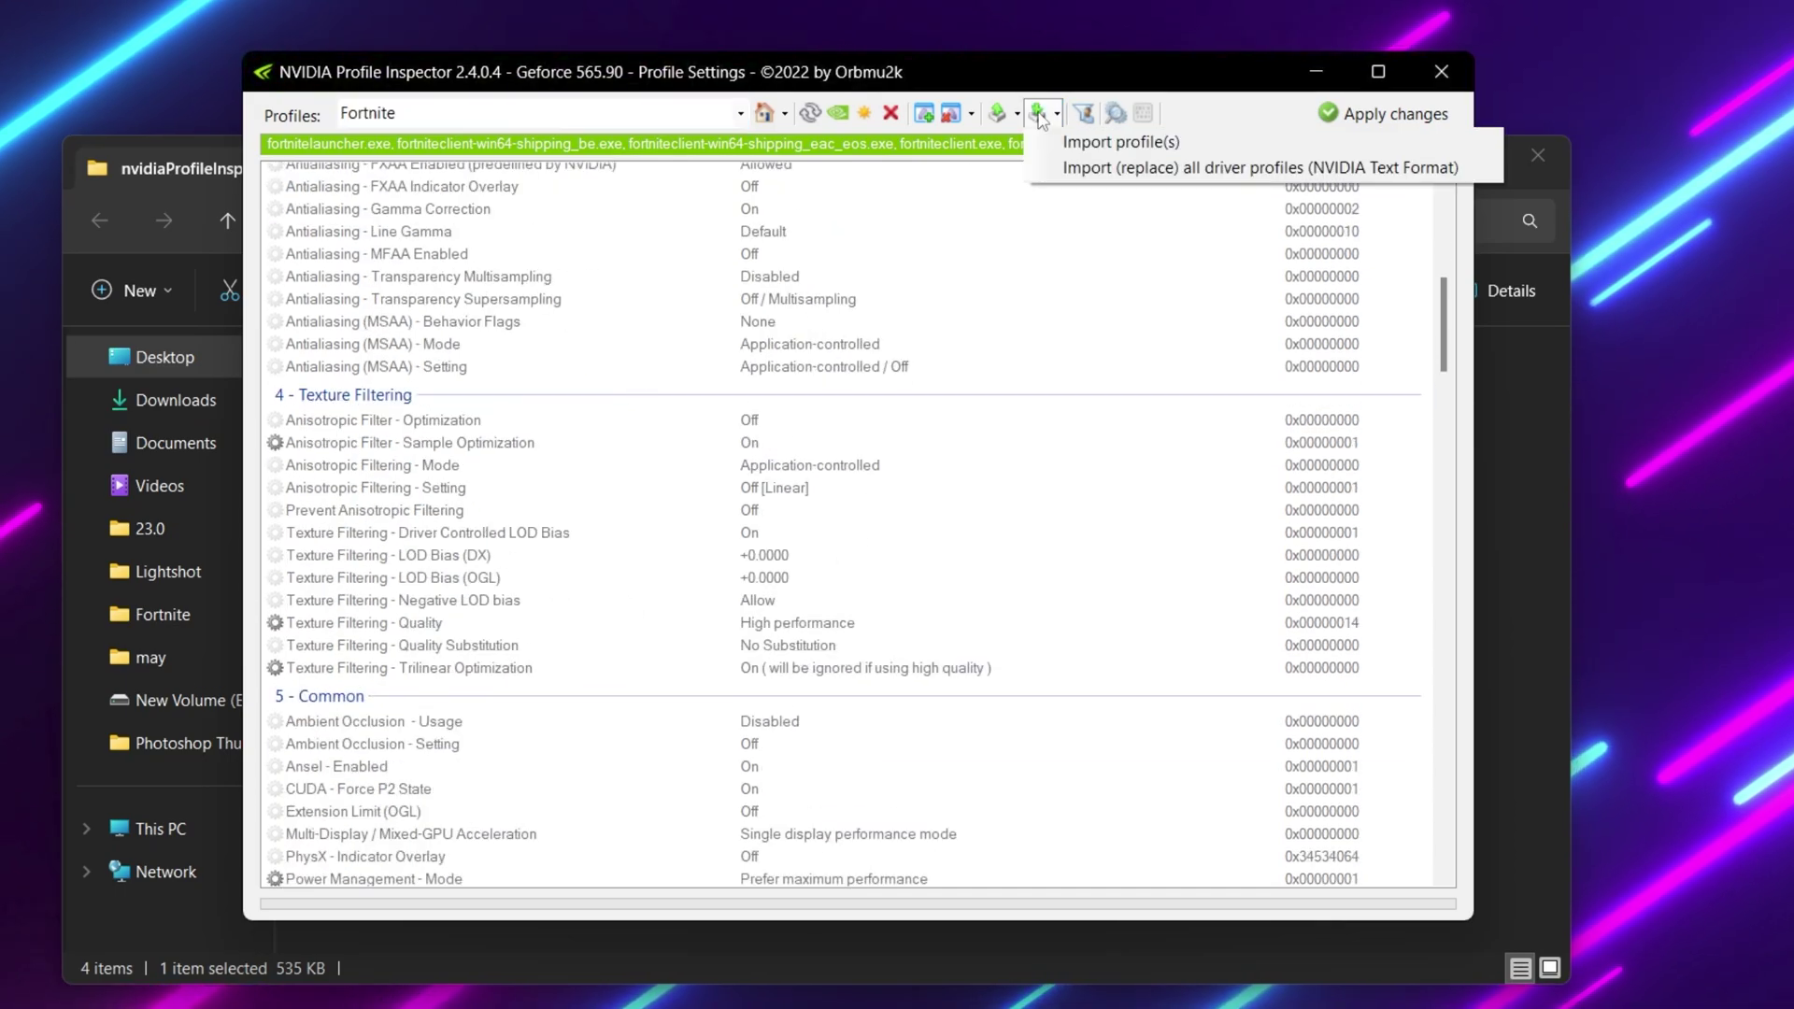
click(1109, 145)
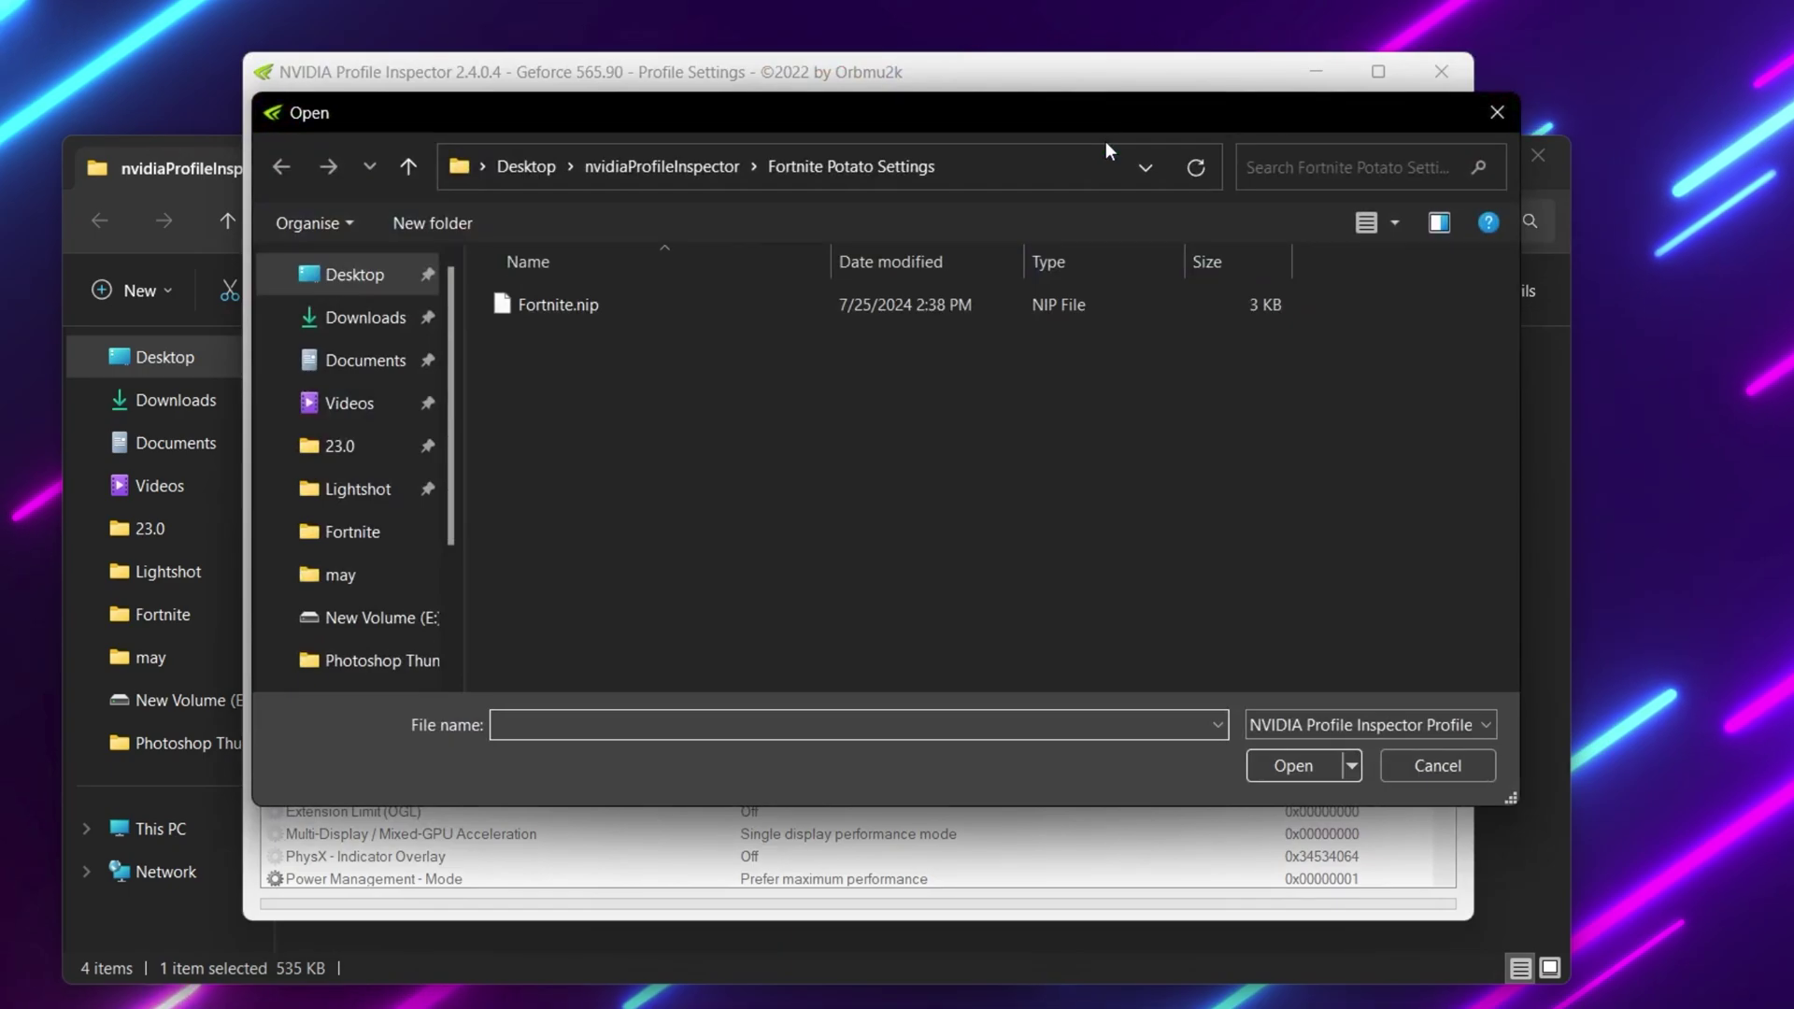
click(359, 277)
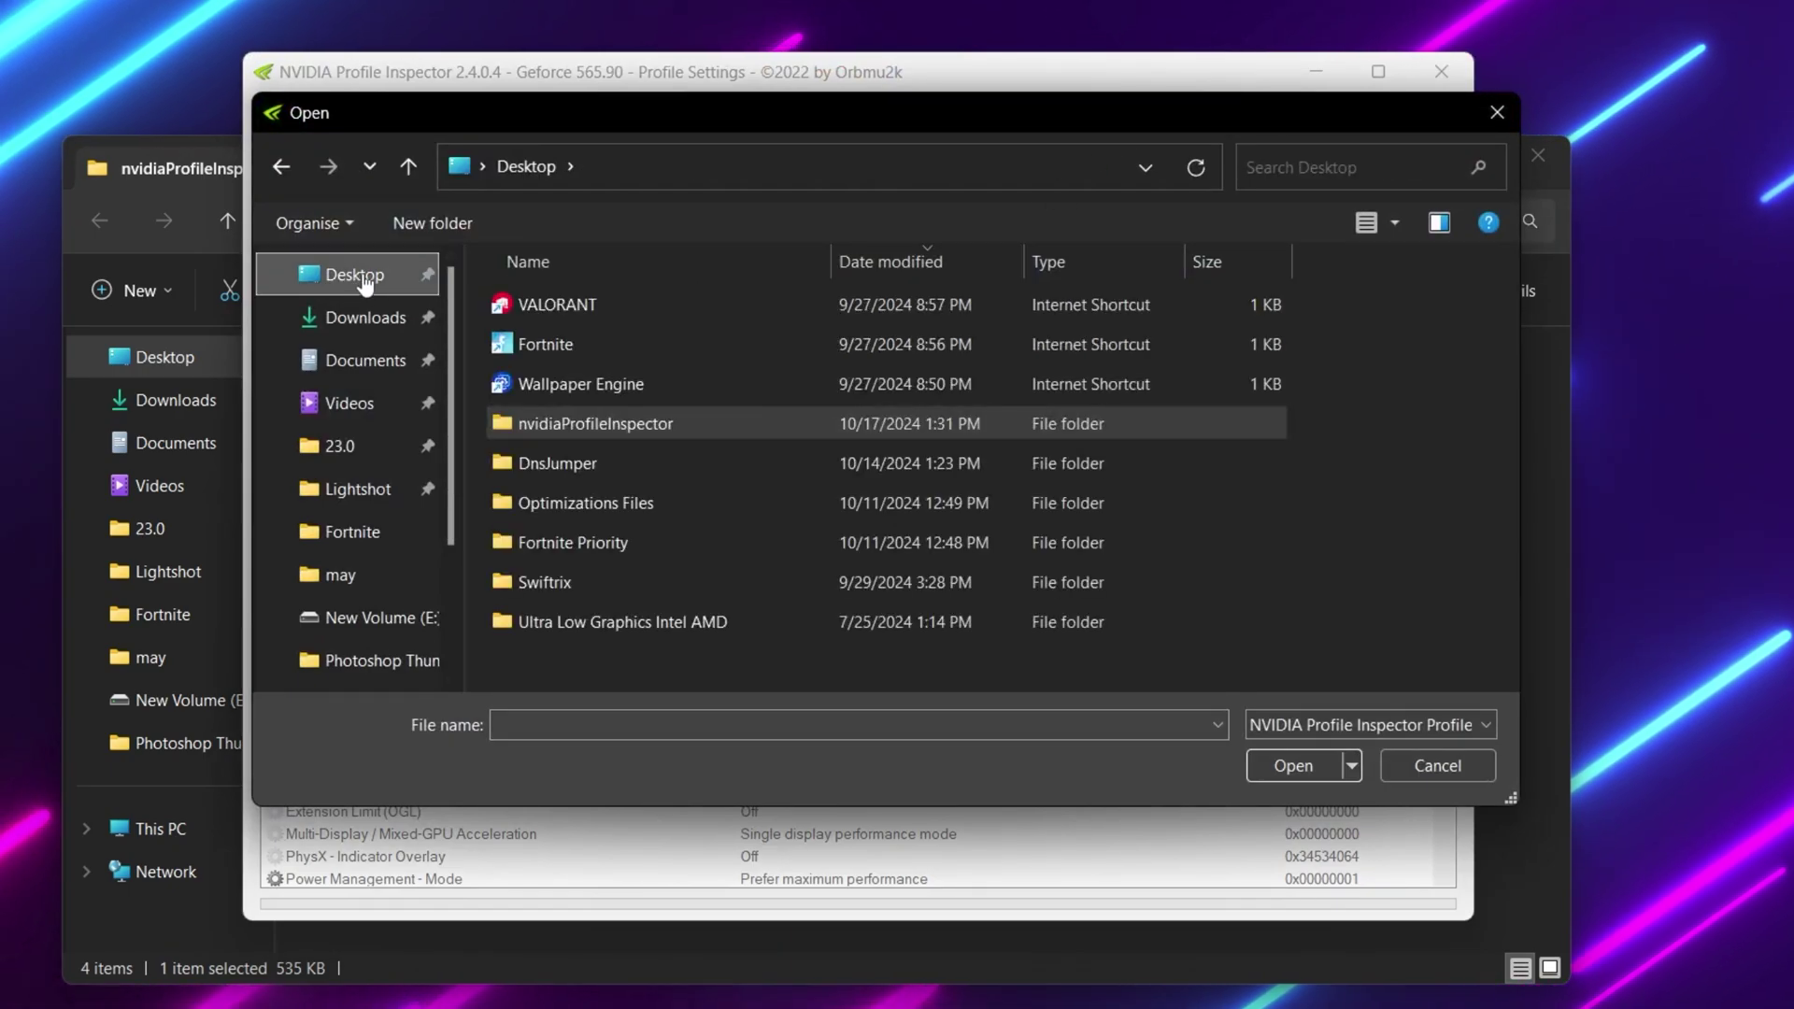
click(519, 428)
double_click(635, 429)
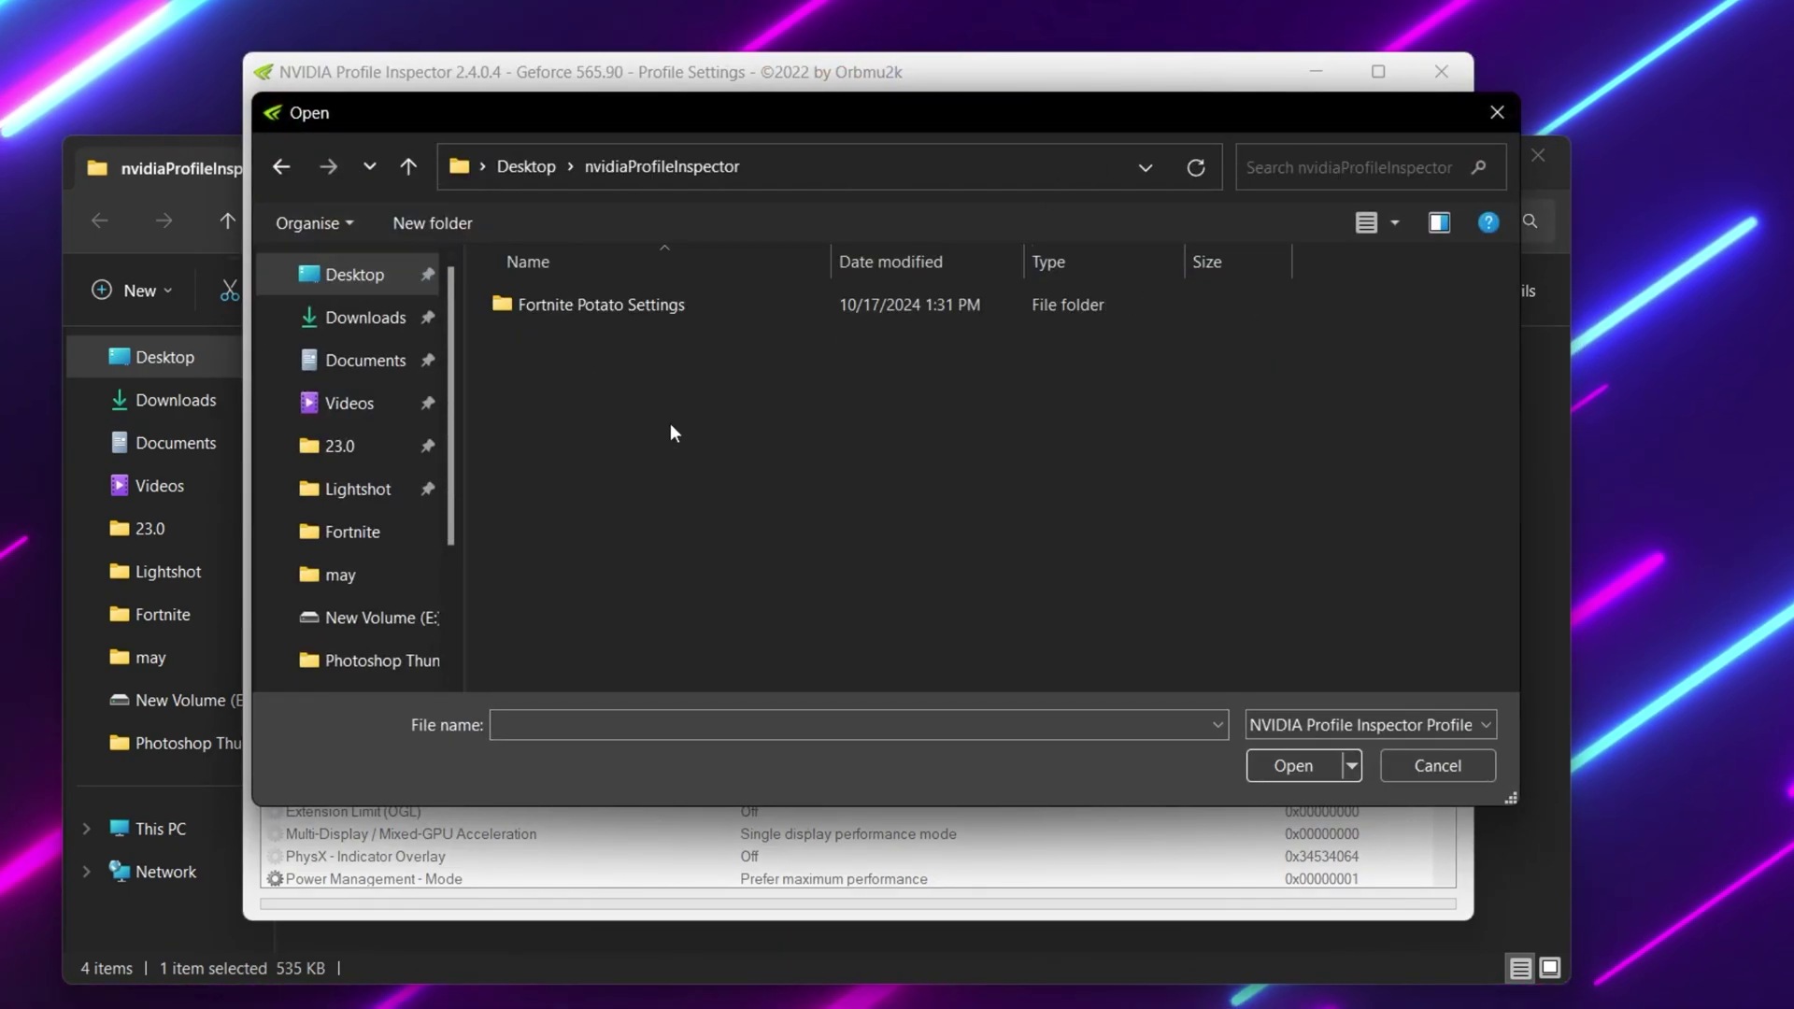
double_click(538, 307)
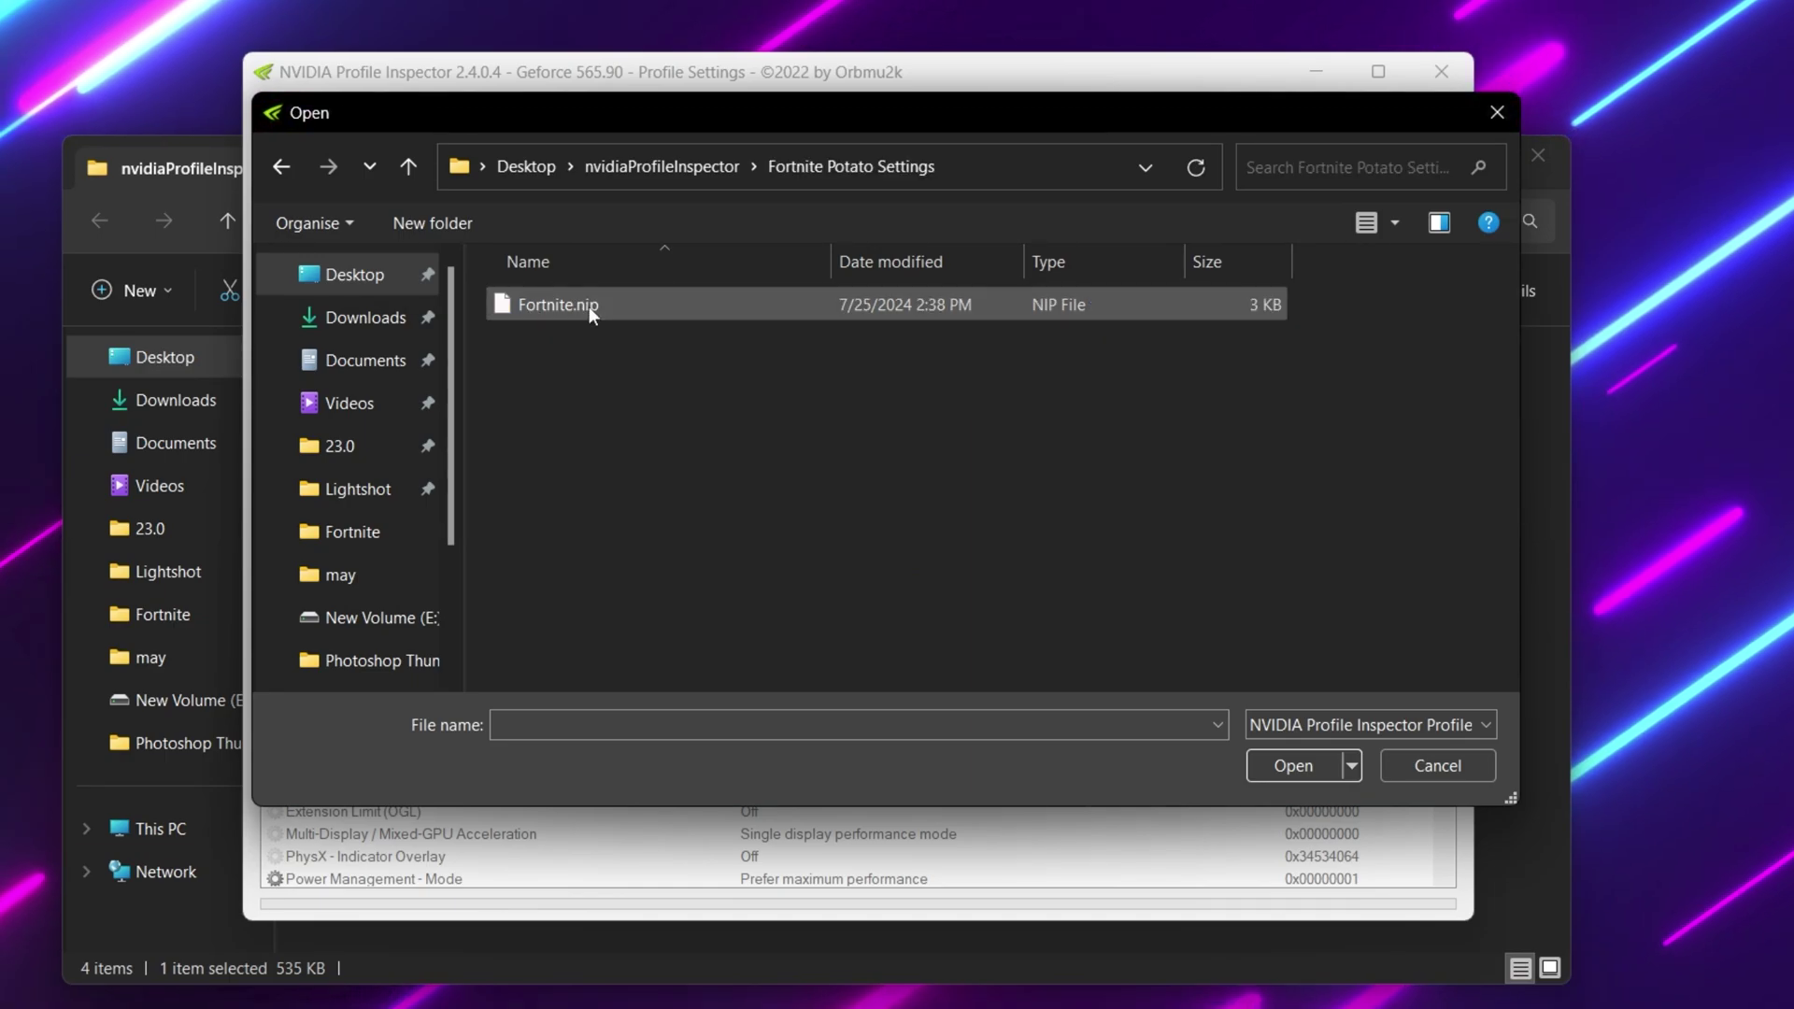
click(622, 303)
click(1288, 759)
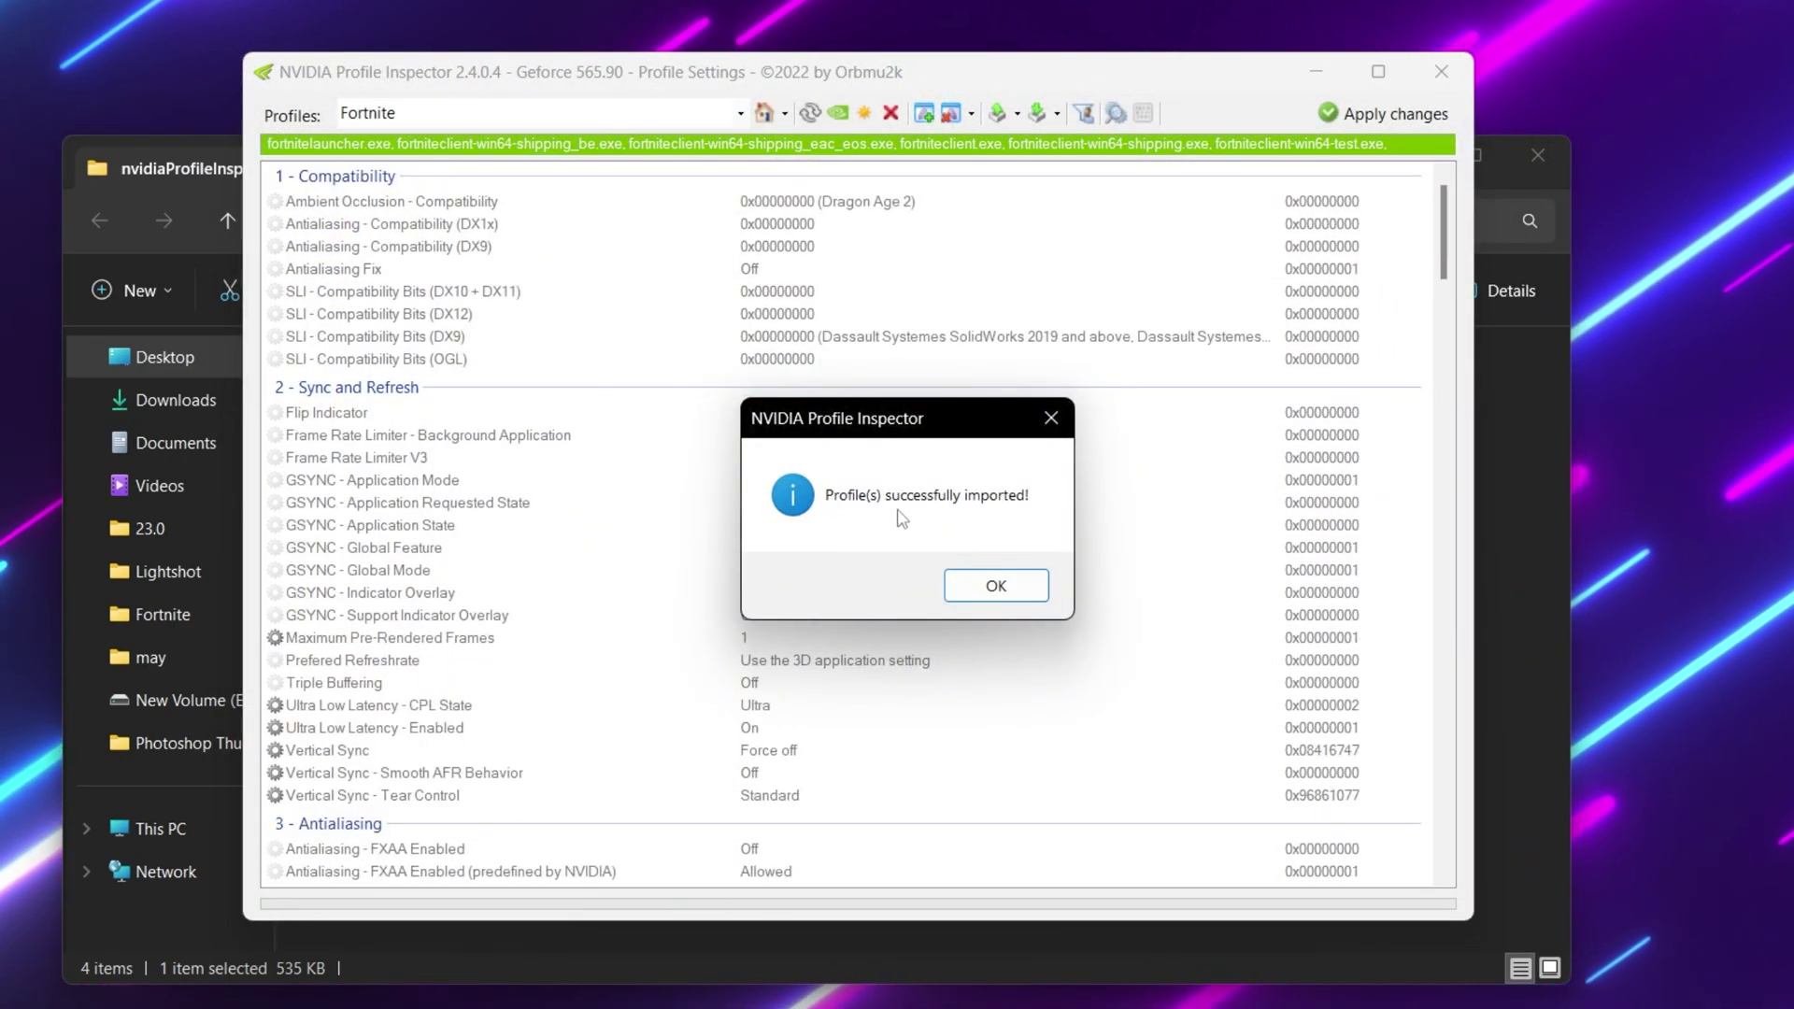
click(1011, 589)
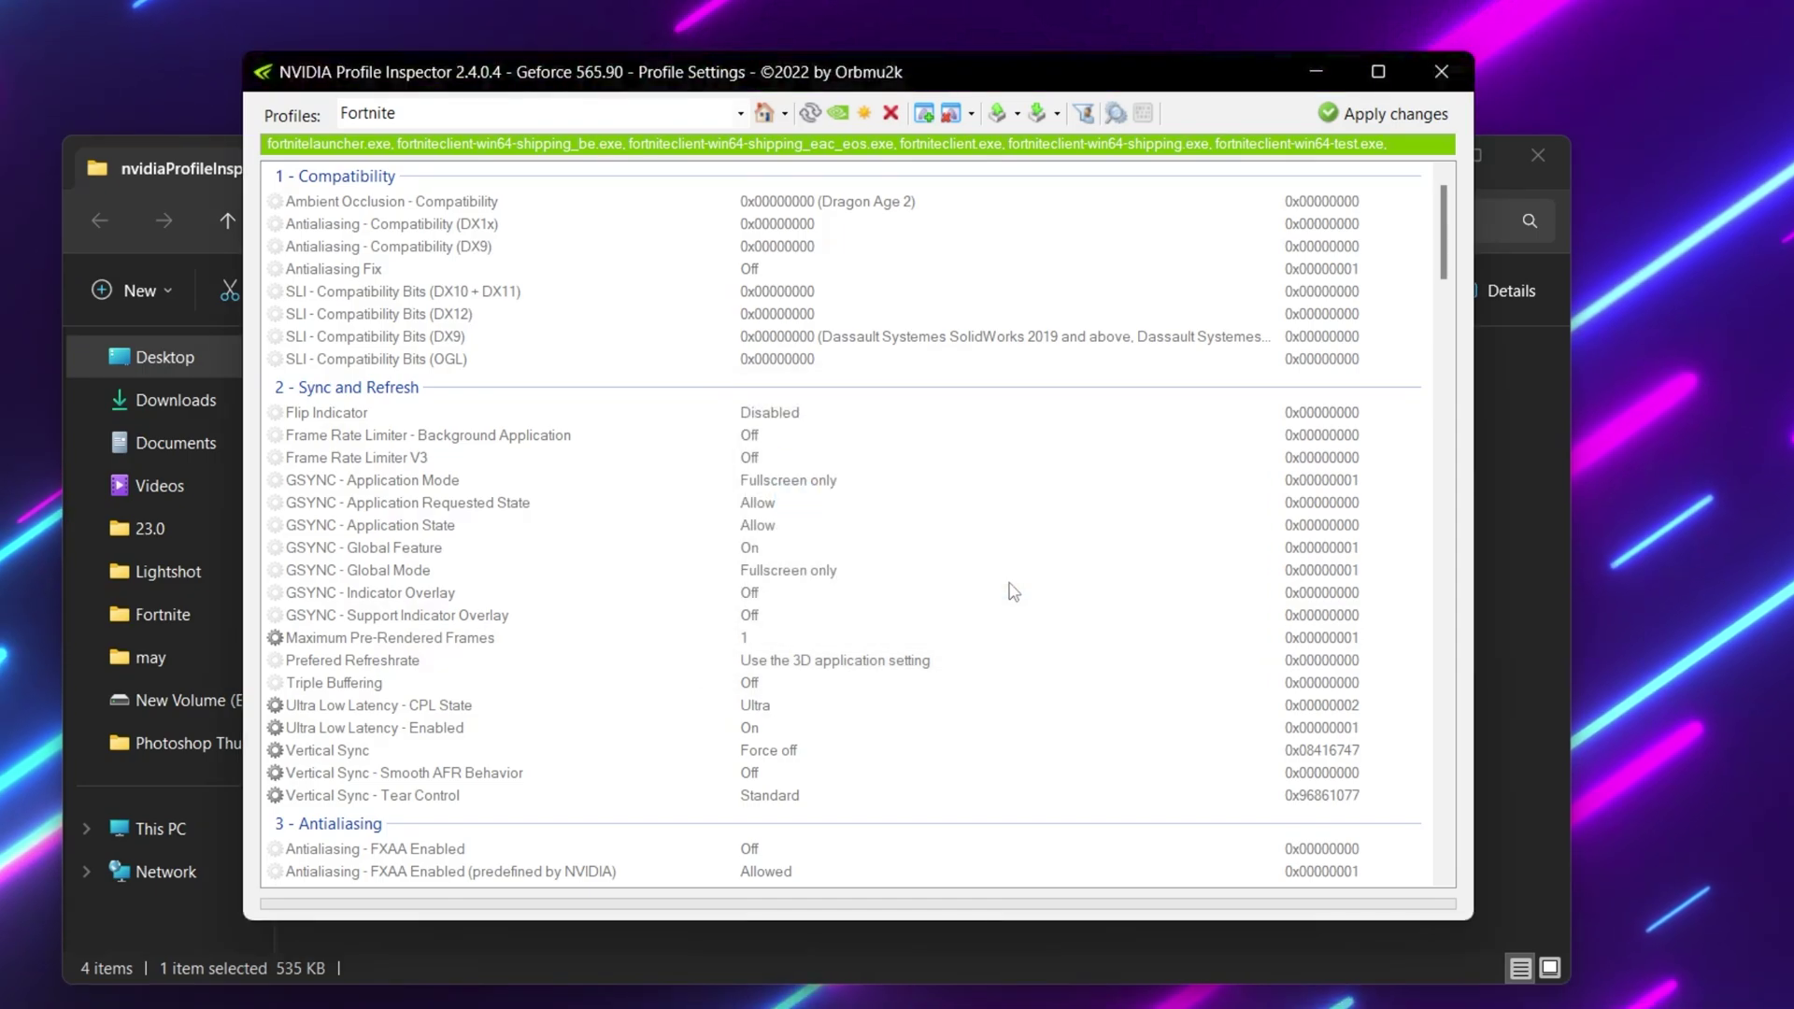
- Scroll through the imported Fortnite values, such as Antialiasing and Texture Filtering
scroll(1014, 591, down, 10)
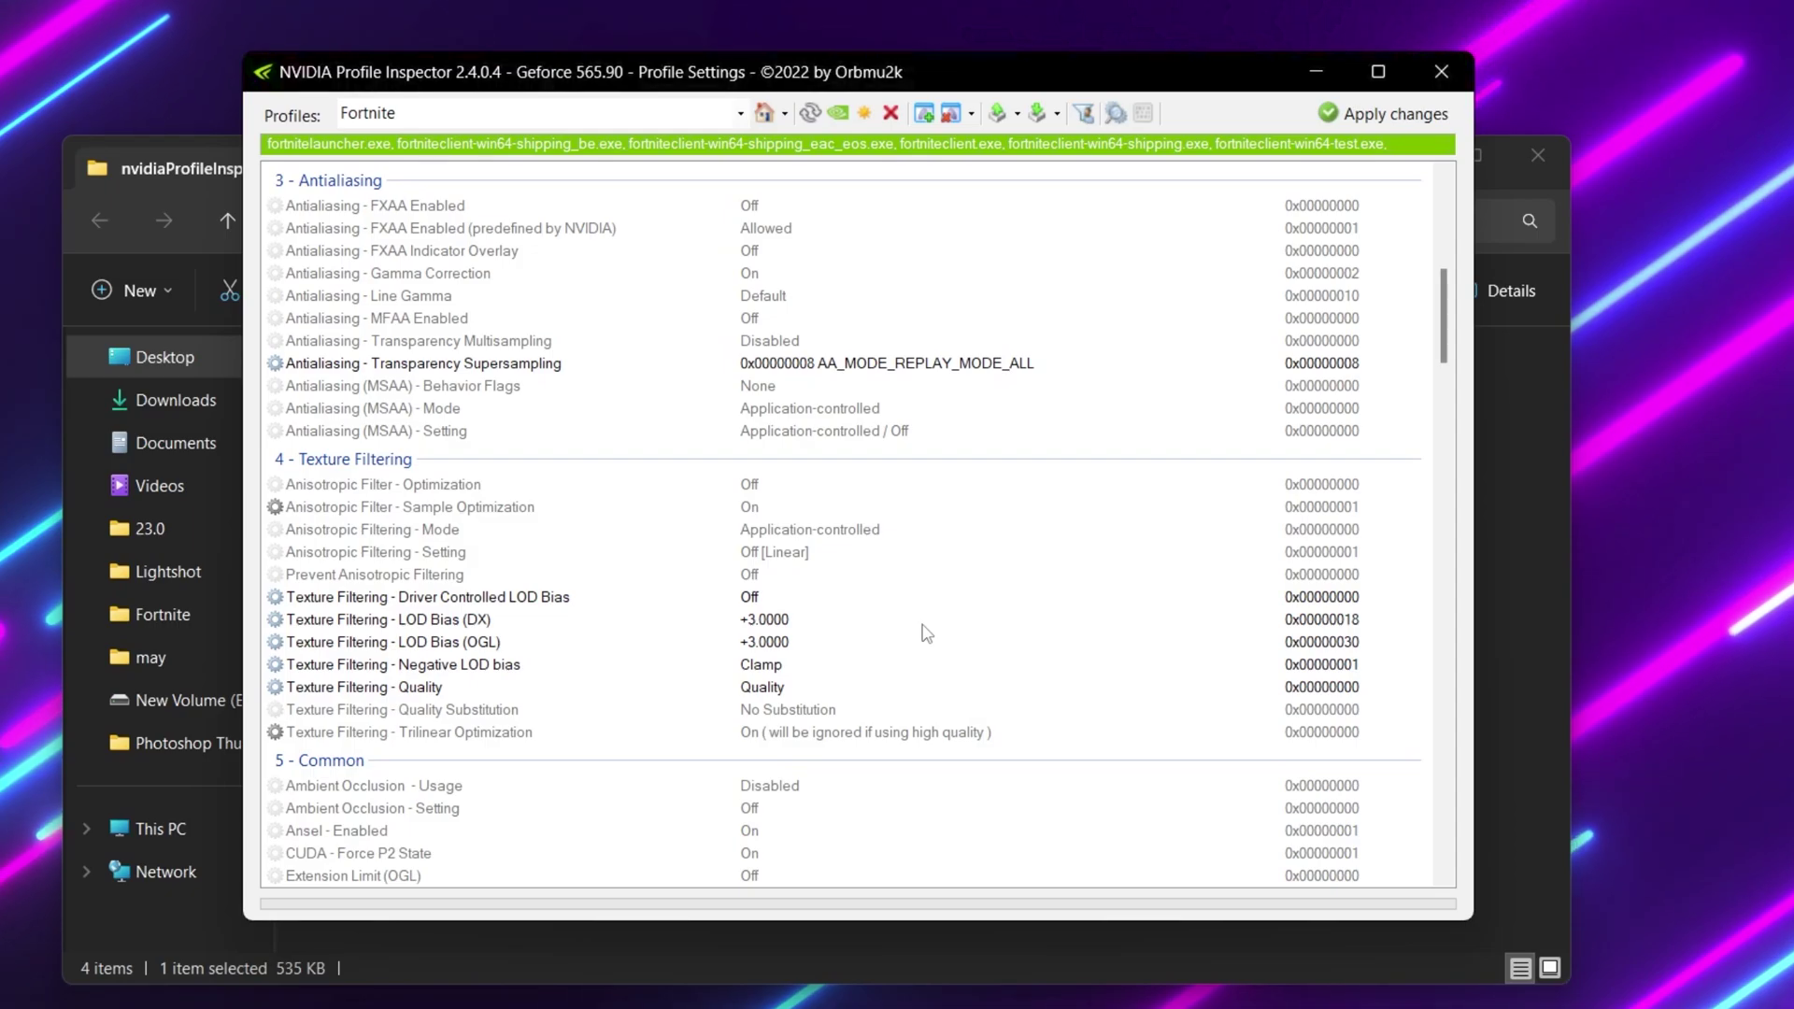
scroll(925, 633, up, 10)
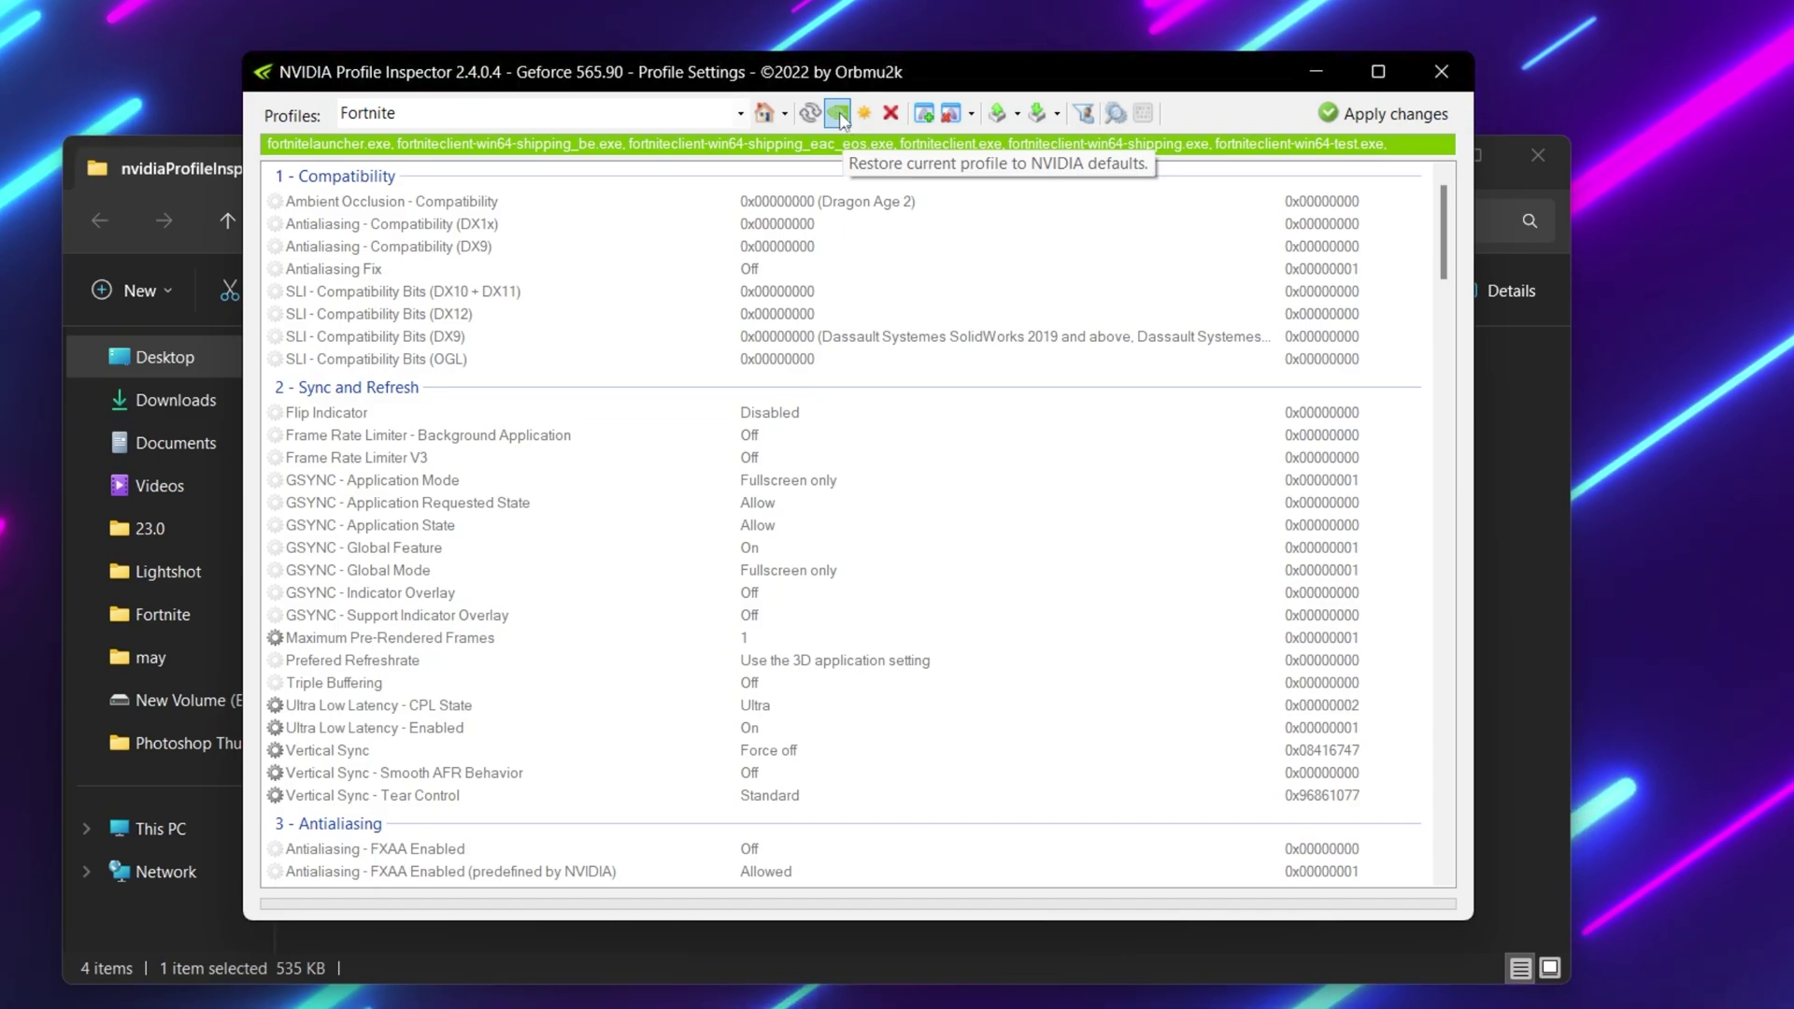
scroll(748, 313, down, 8)
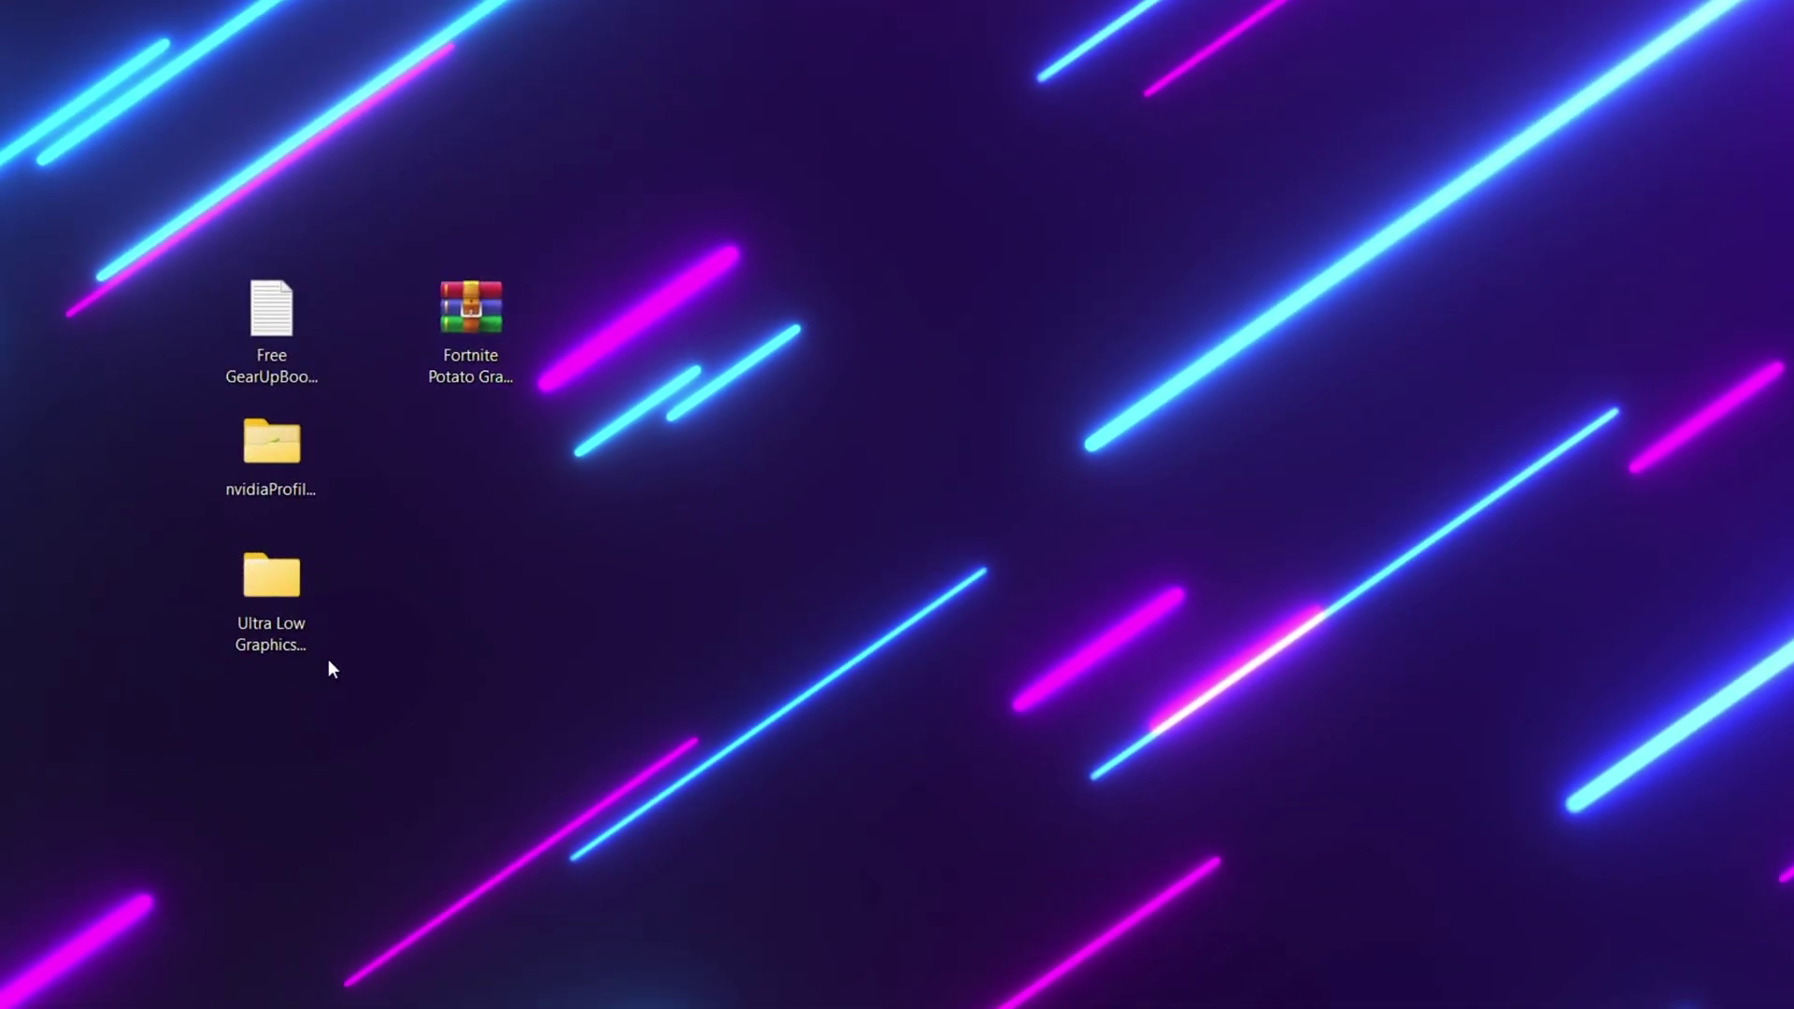
- Copy GameUserSettings.ini from Ultra Low Graphics Intel AMD > GameUserSettings, then close Explorer
double_click(277, 574)
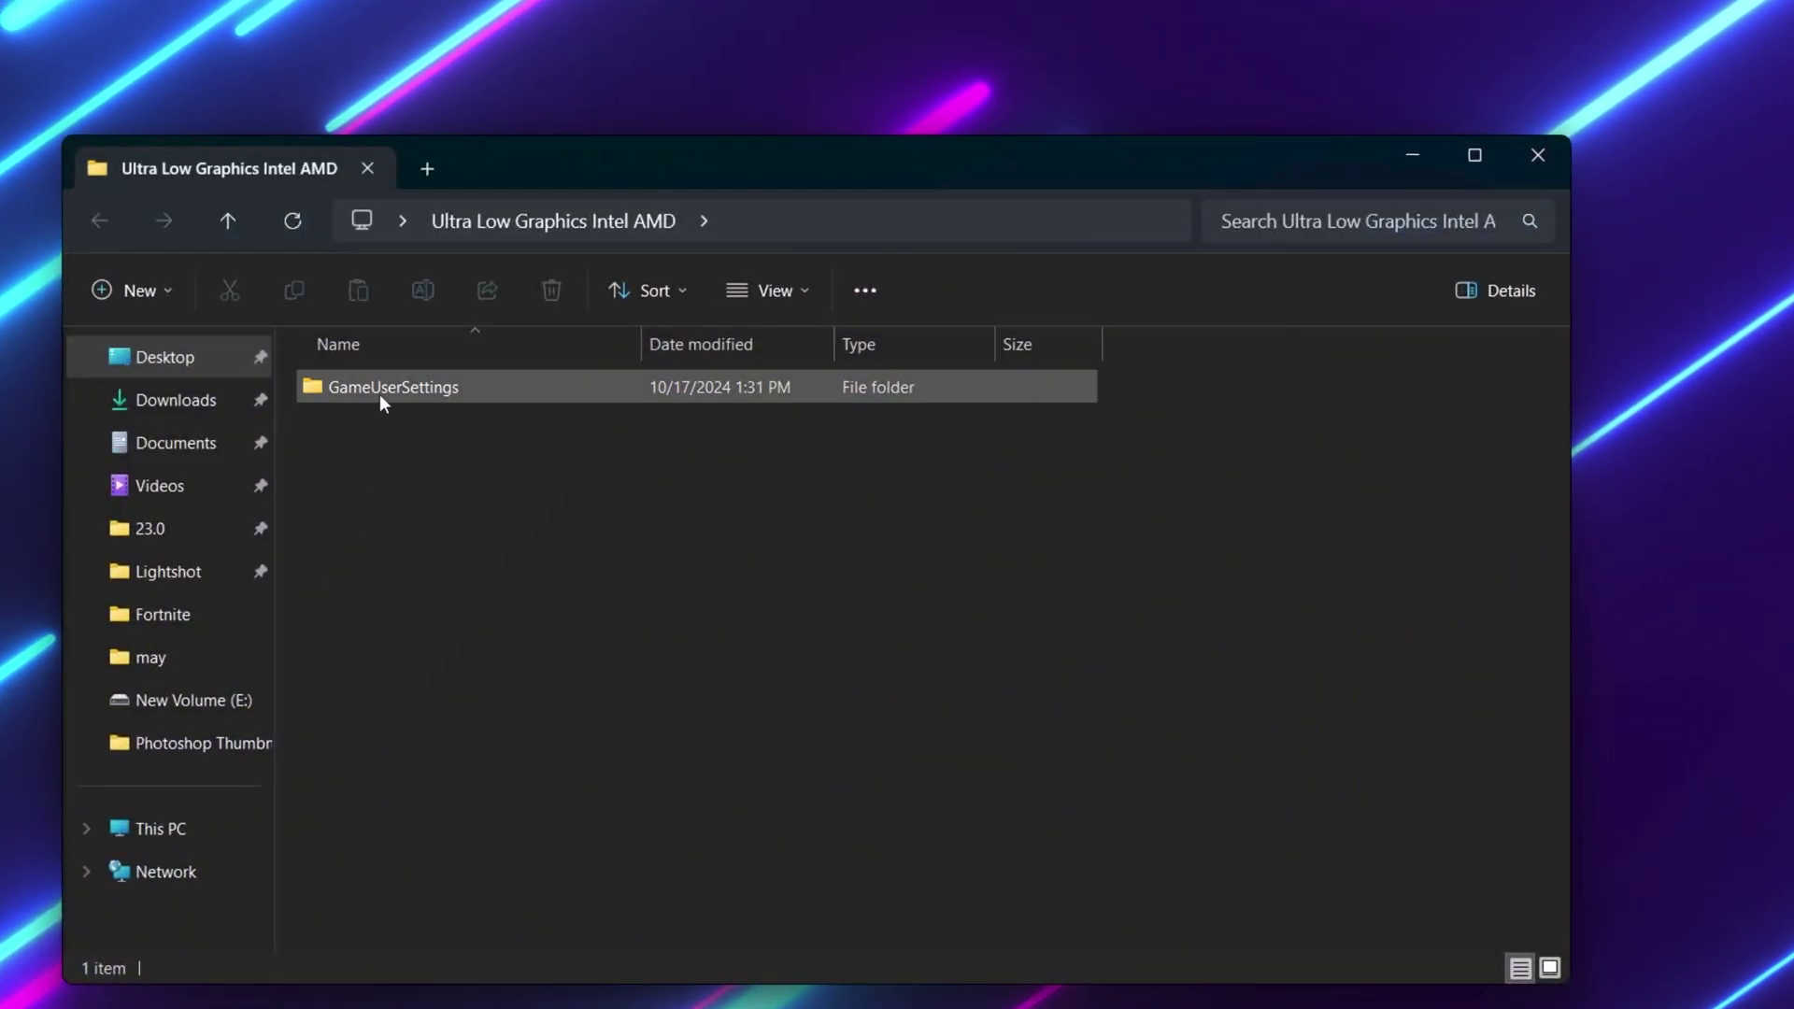
double_click(405, 390)
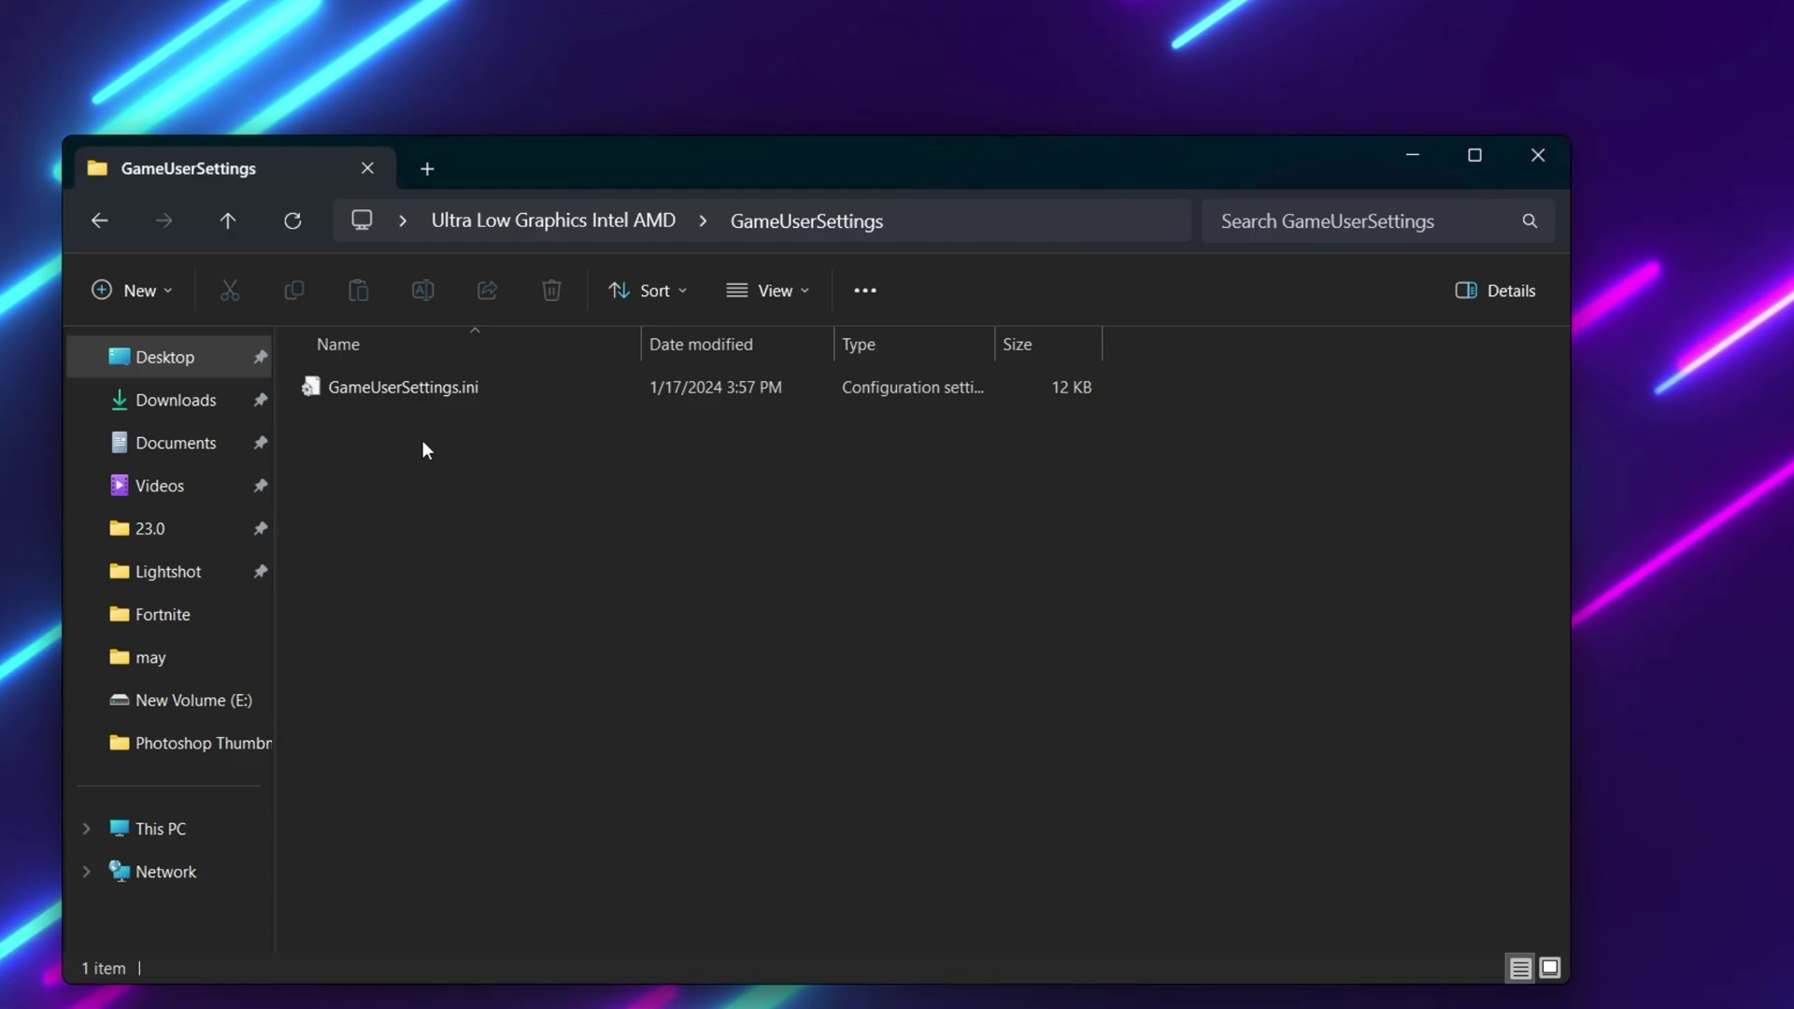
right_click(391, 384)
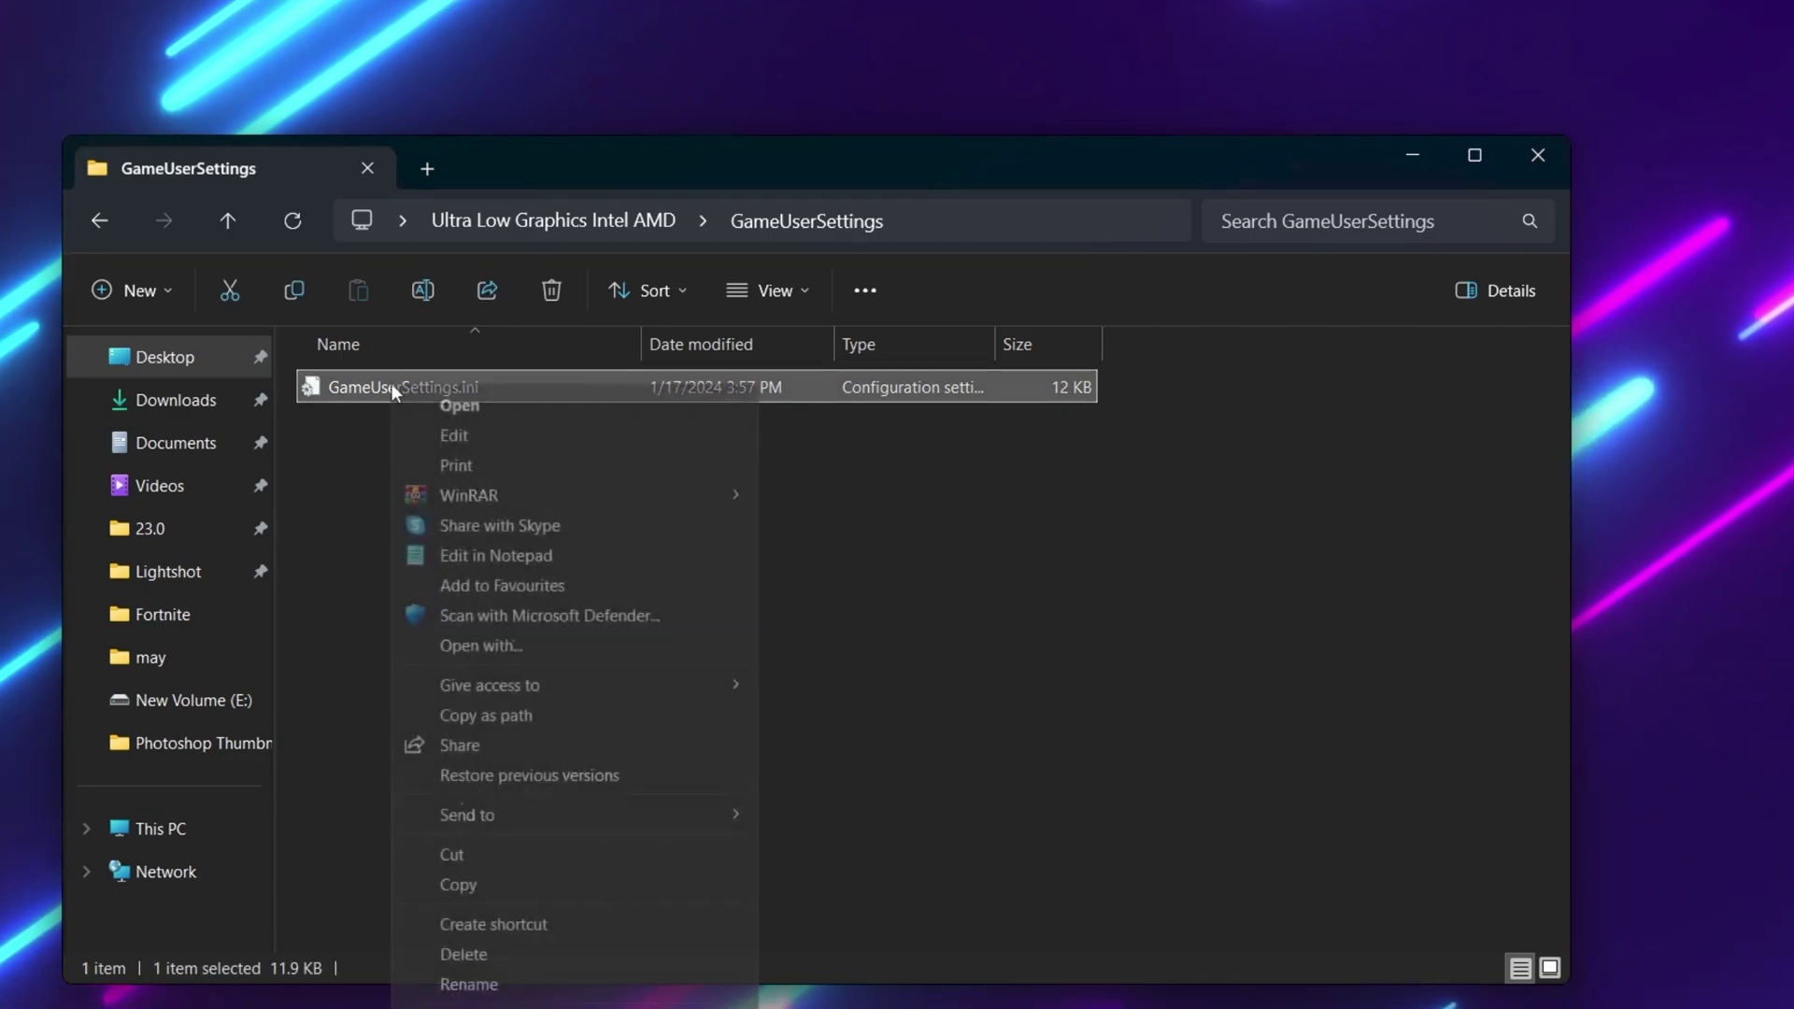
click(468, 888)
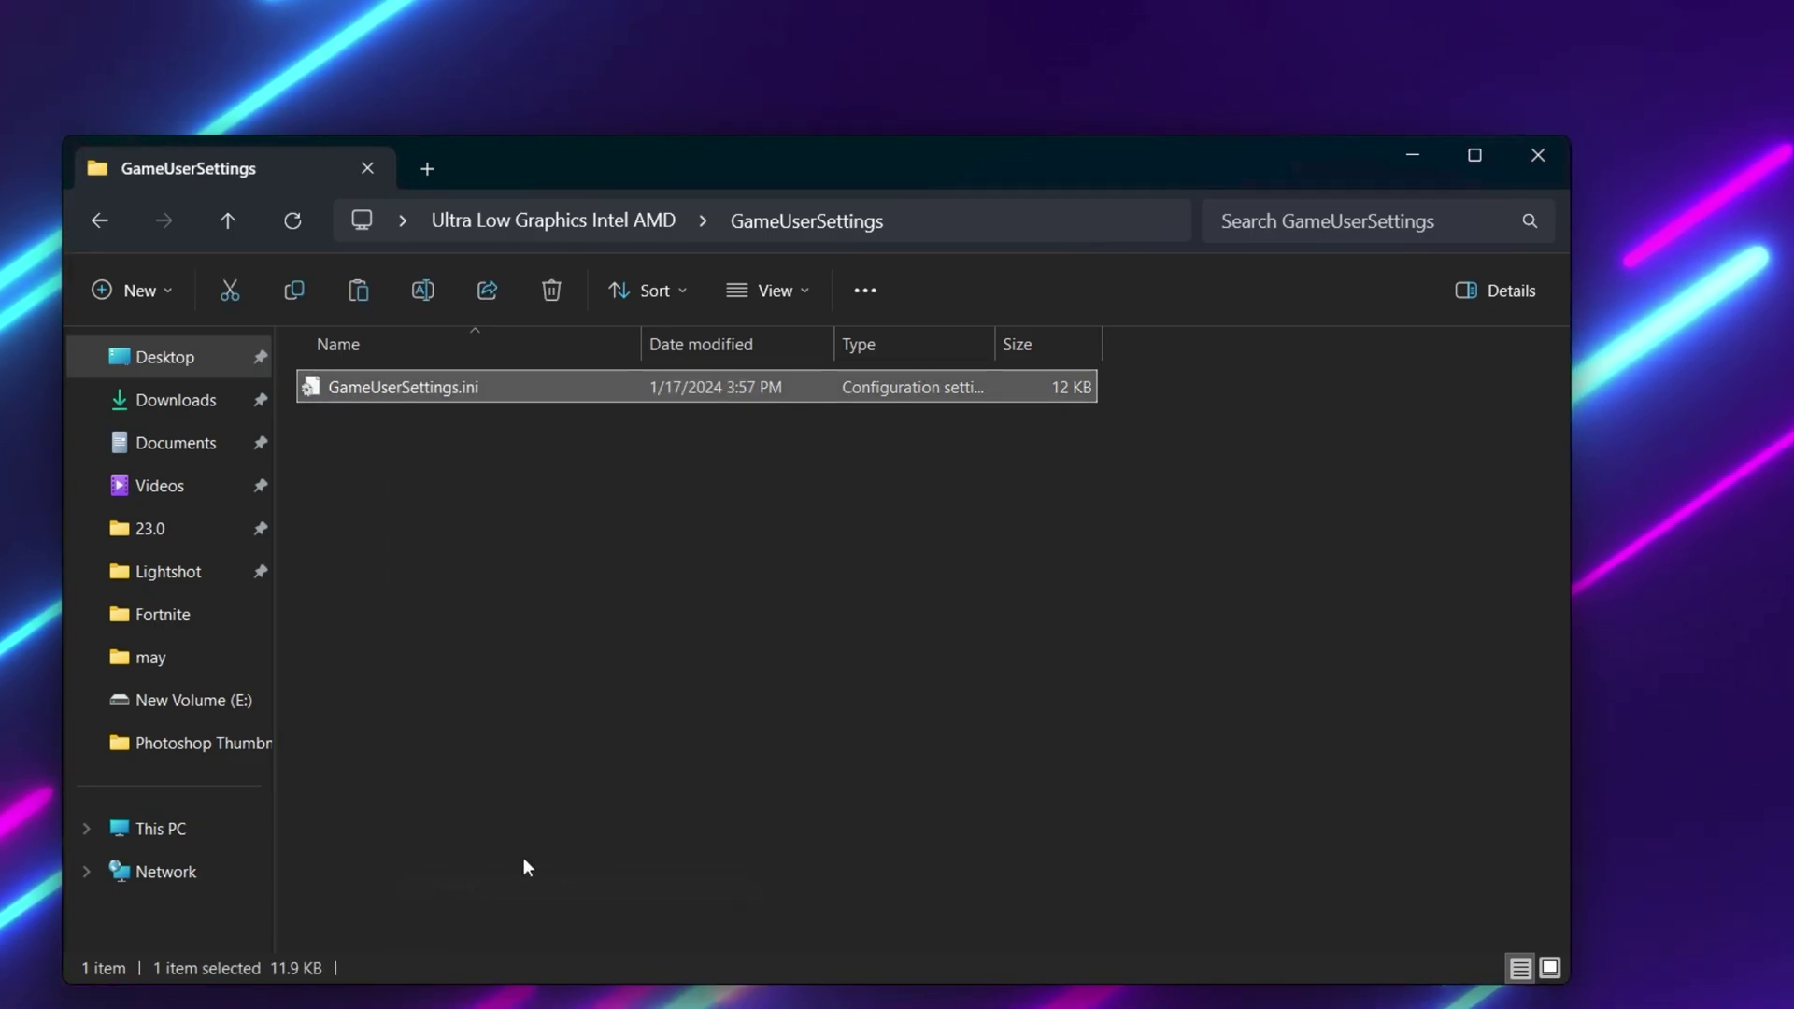
click(1533, 184)
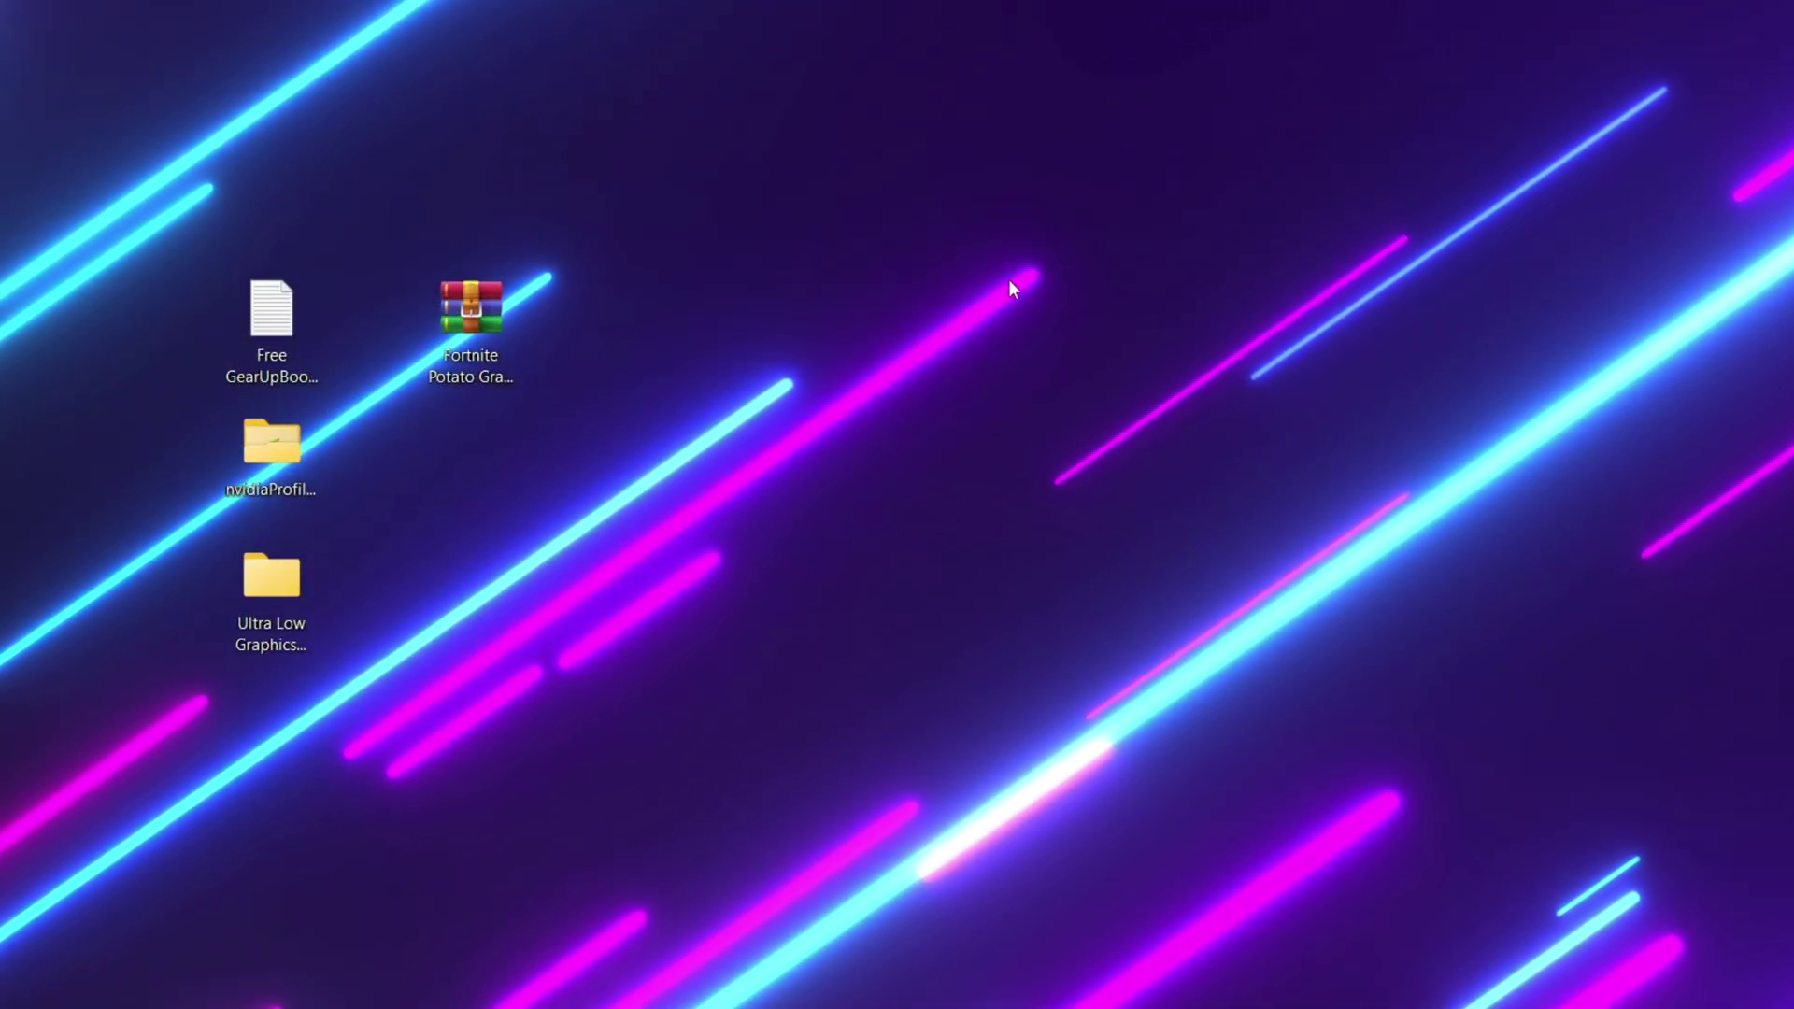
- Open the %localappdata% folder through the Run box
key(super+r)
drag(759, 652, 922, 370)
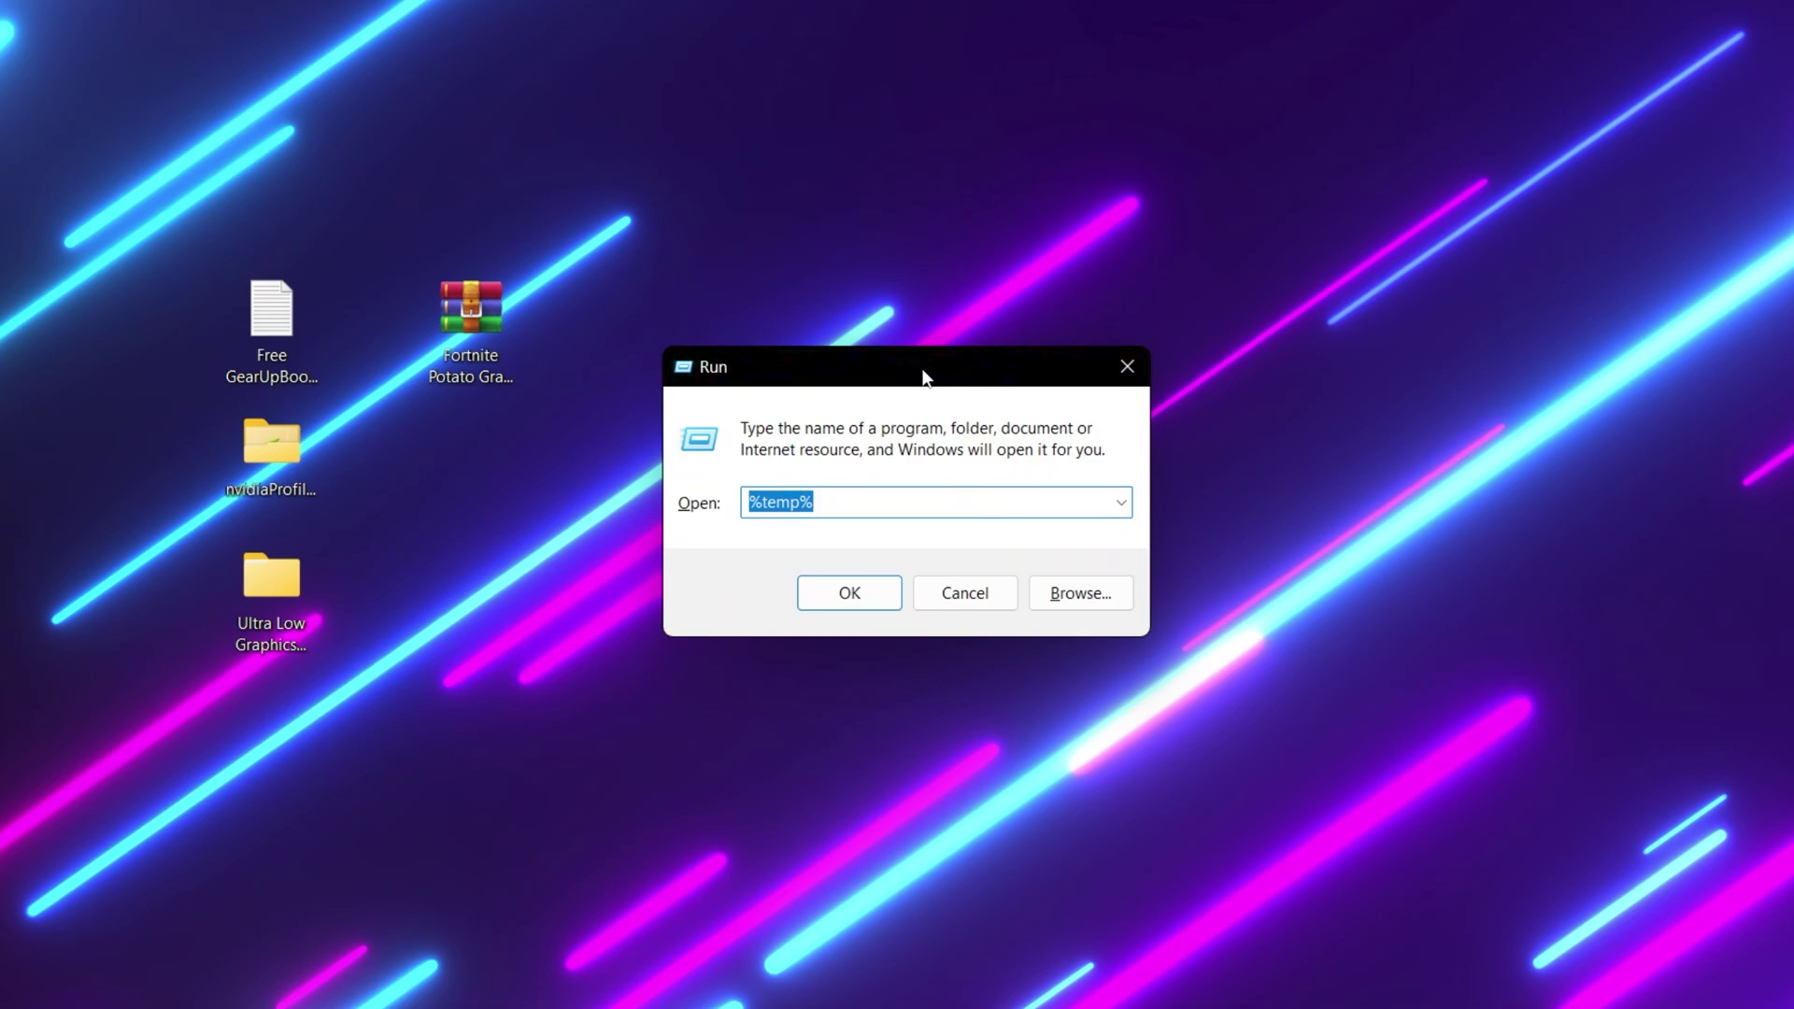
text(%l)
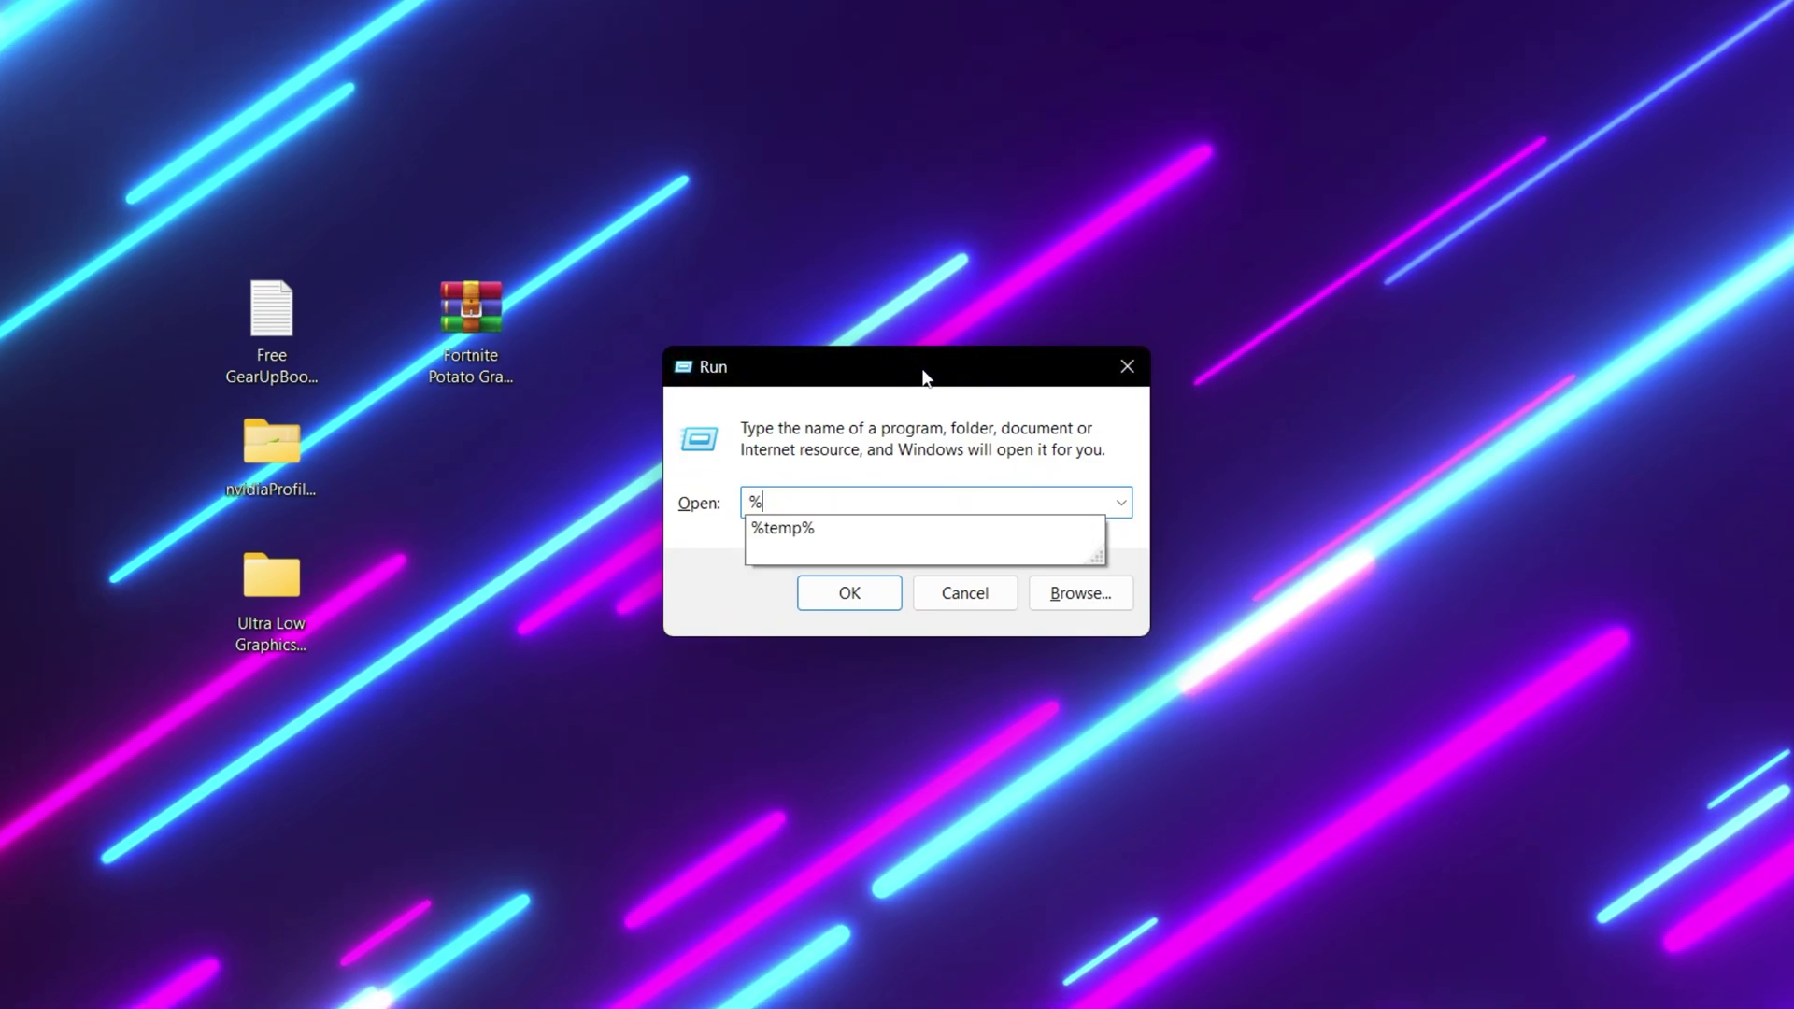
text(ocalappda)
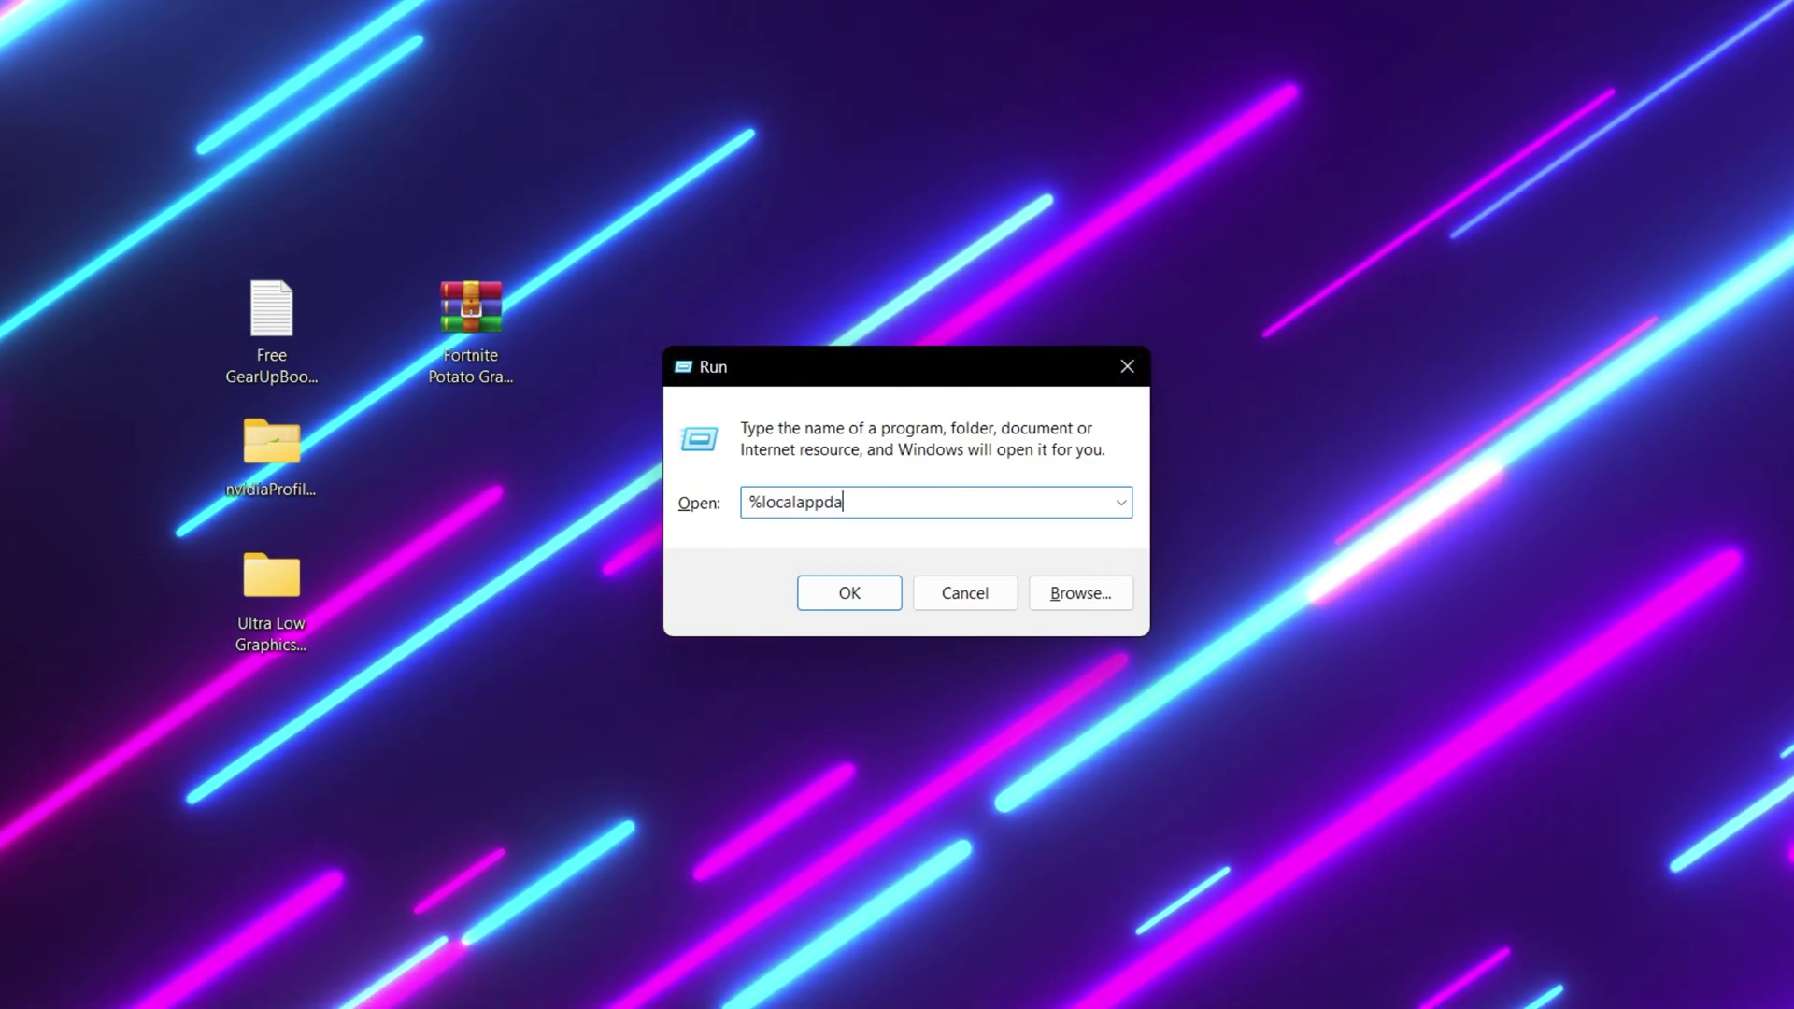
text(ta%)
key(Return)
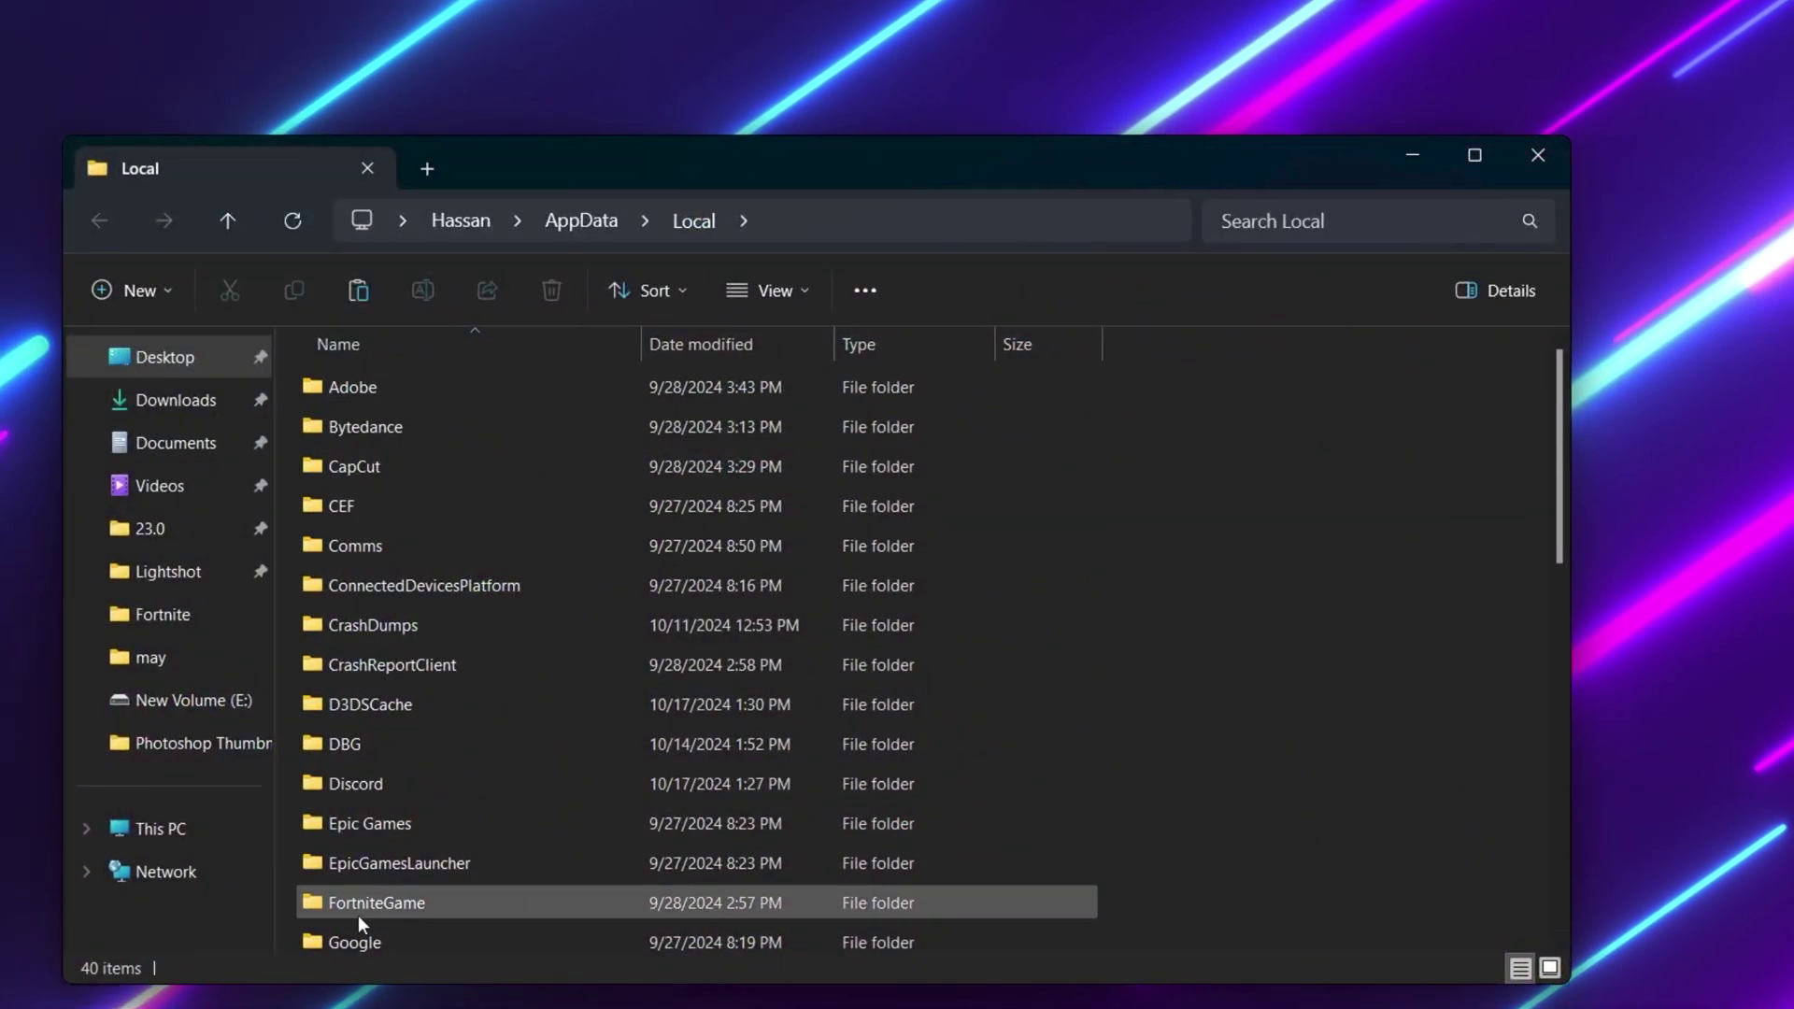
- Paste GameUserSettings.ini into FortniteGame\Saved\Config\WindowsClient, replacing the existing file
key(ctrl+a)
key(Delete)
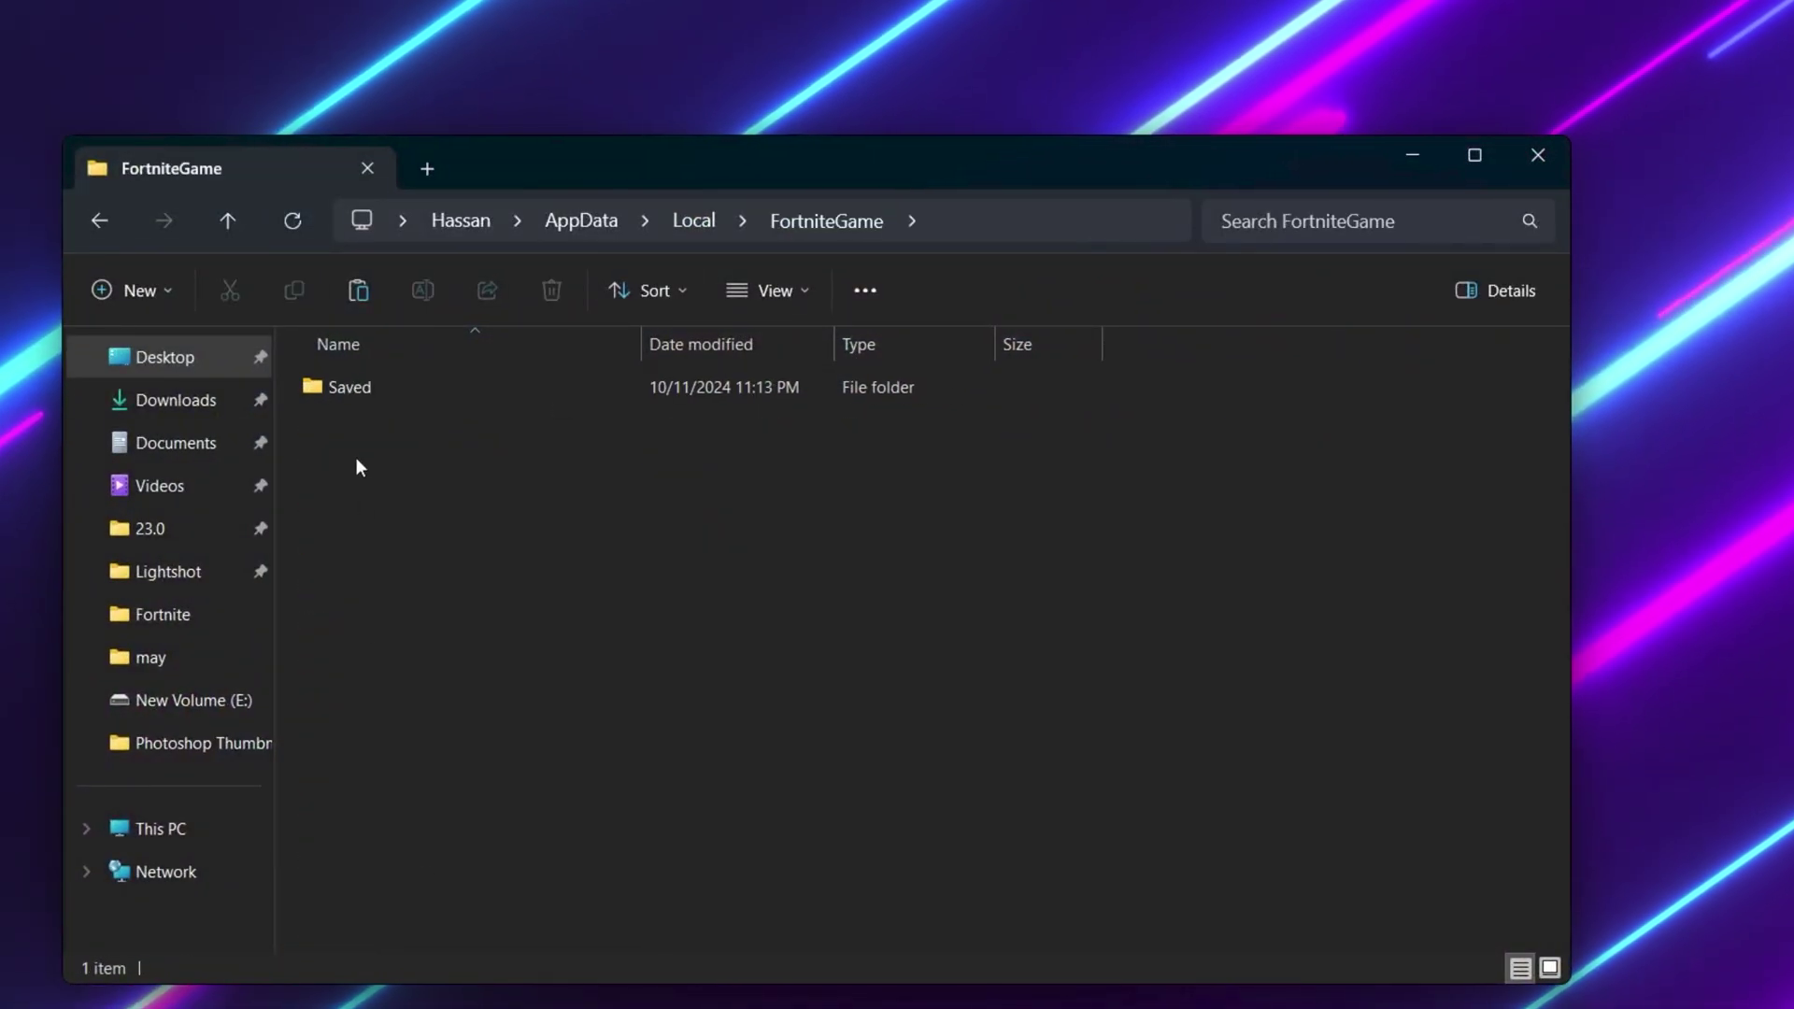
double_click(374, 386)
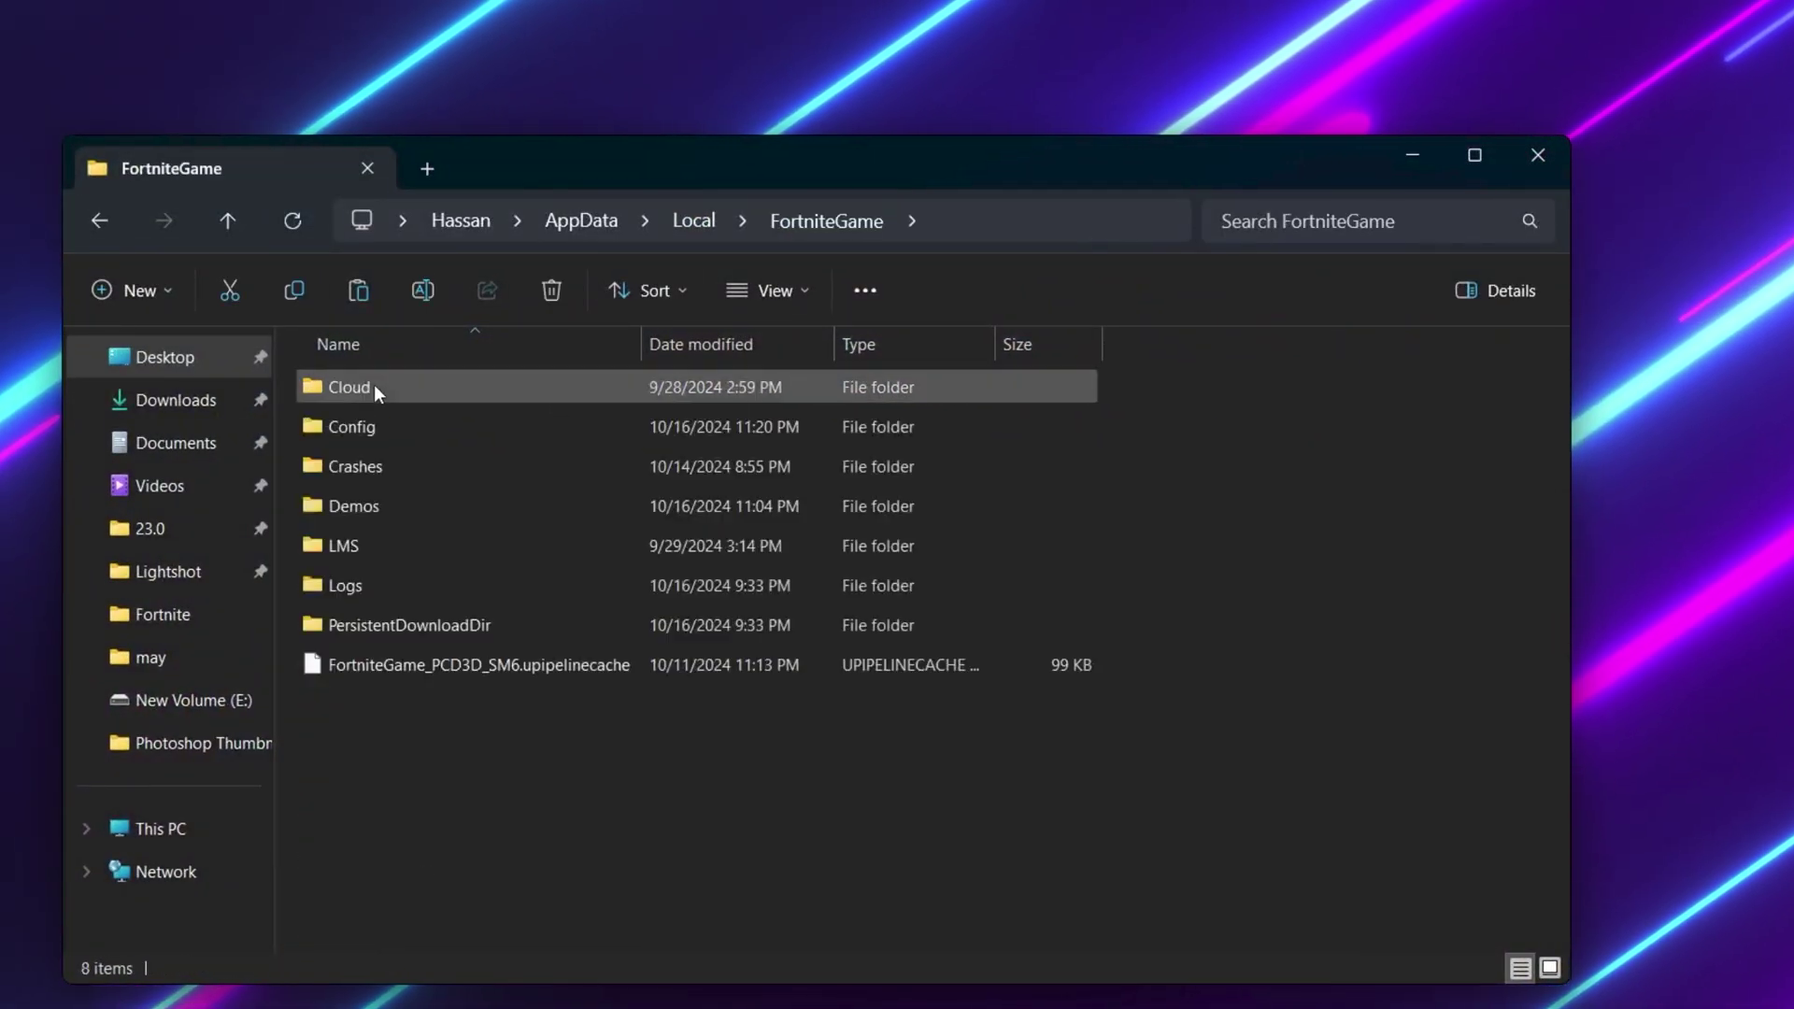
double_click(417, 421)
double_click(383, 430)
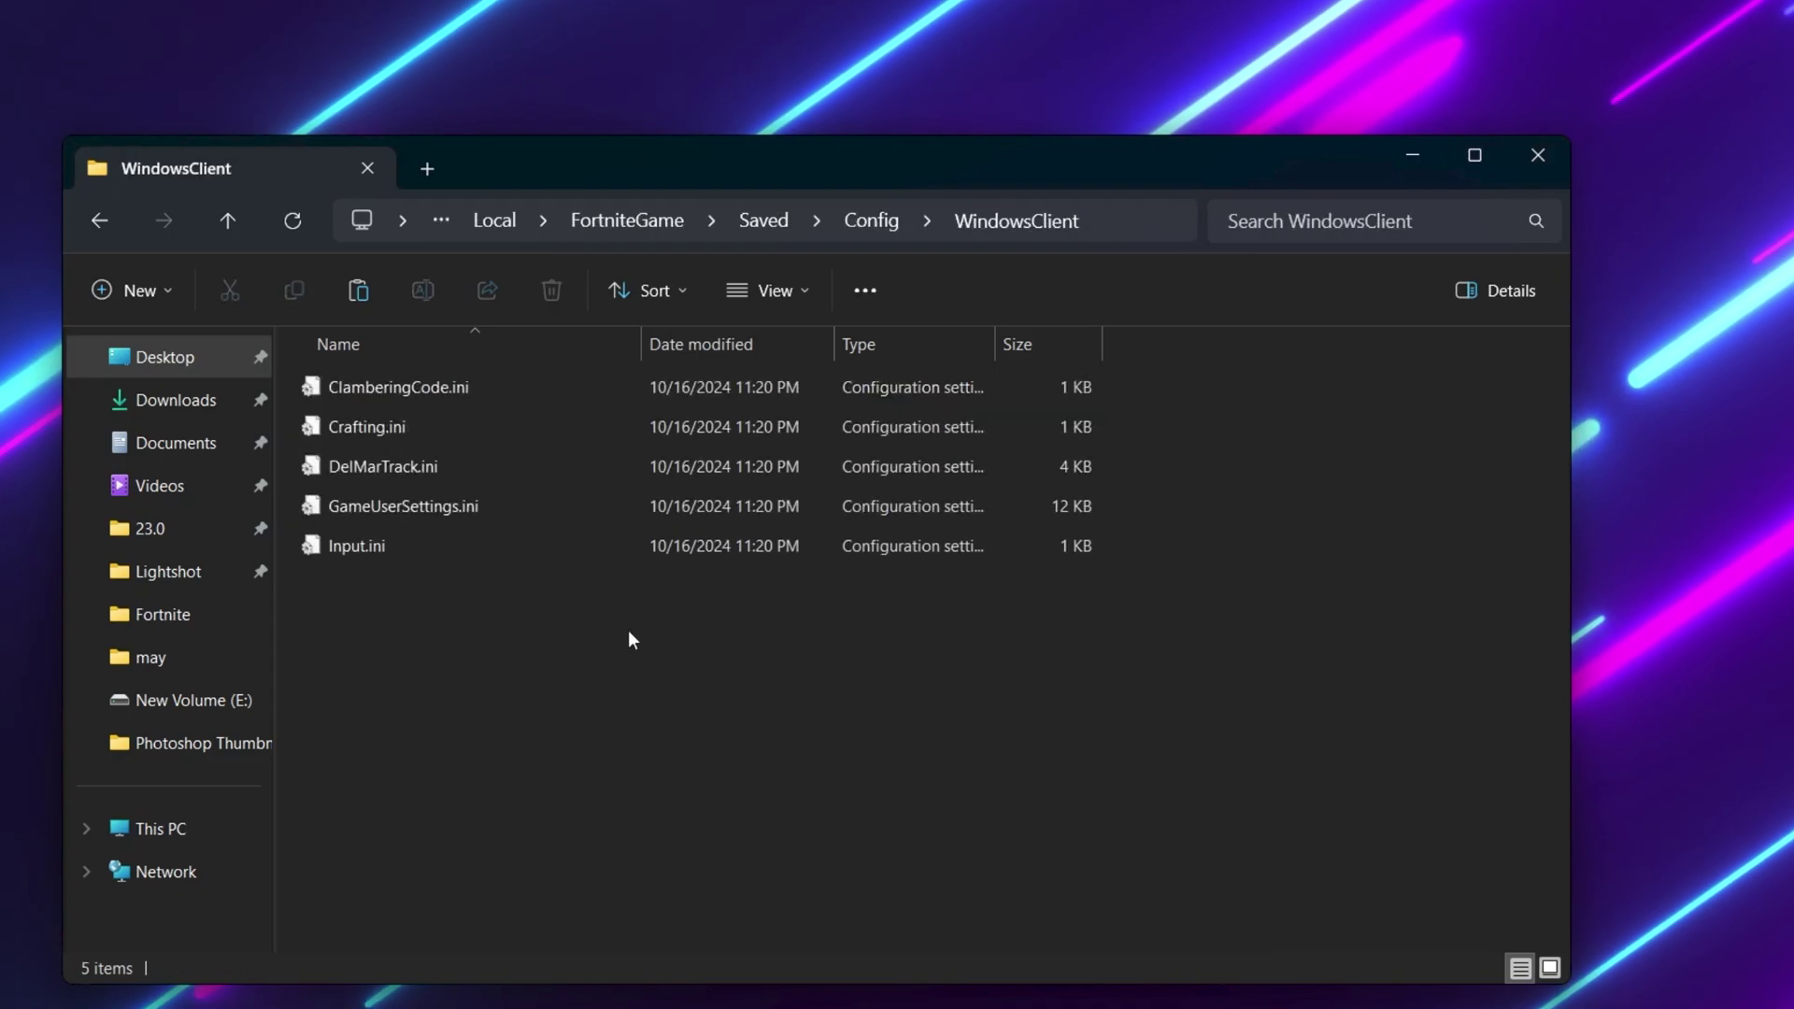
right_click(496, 616)
click(586, 809)
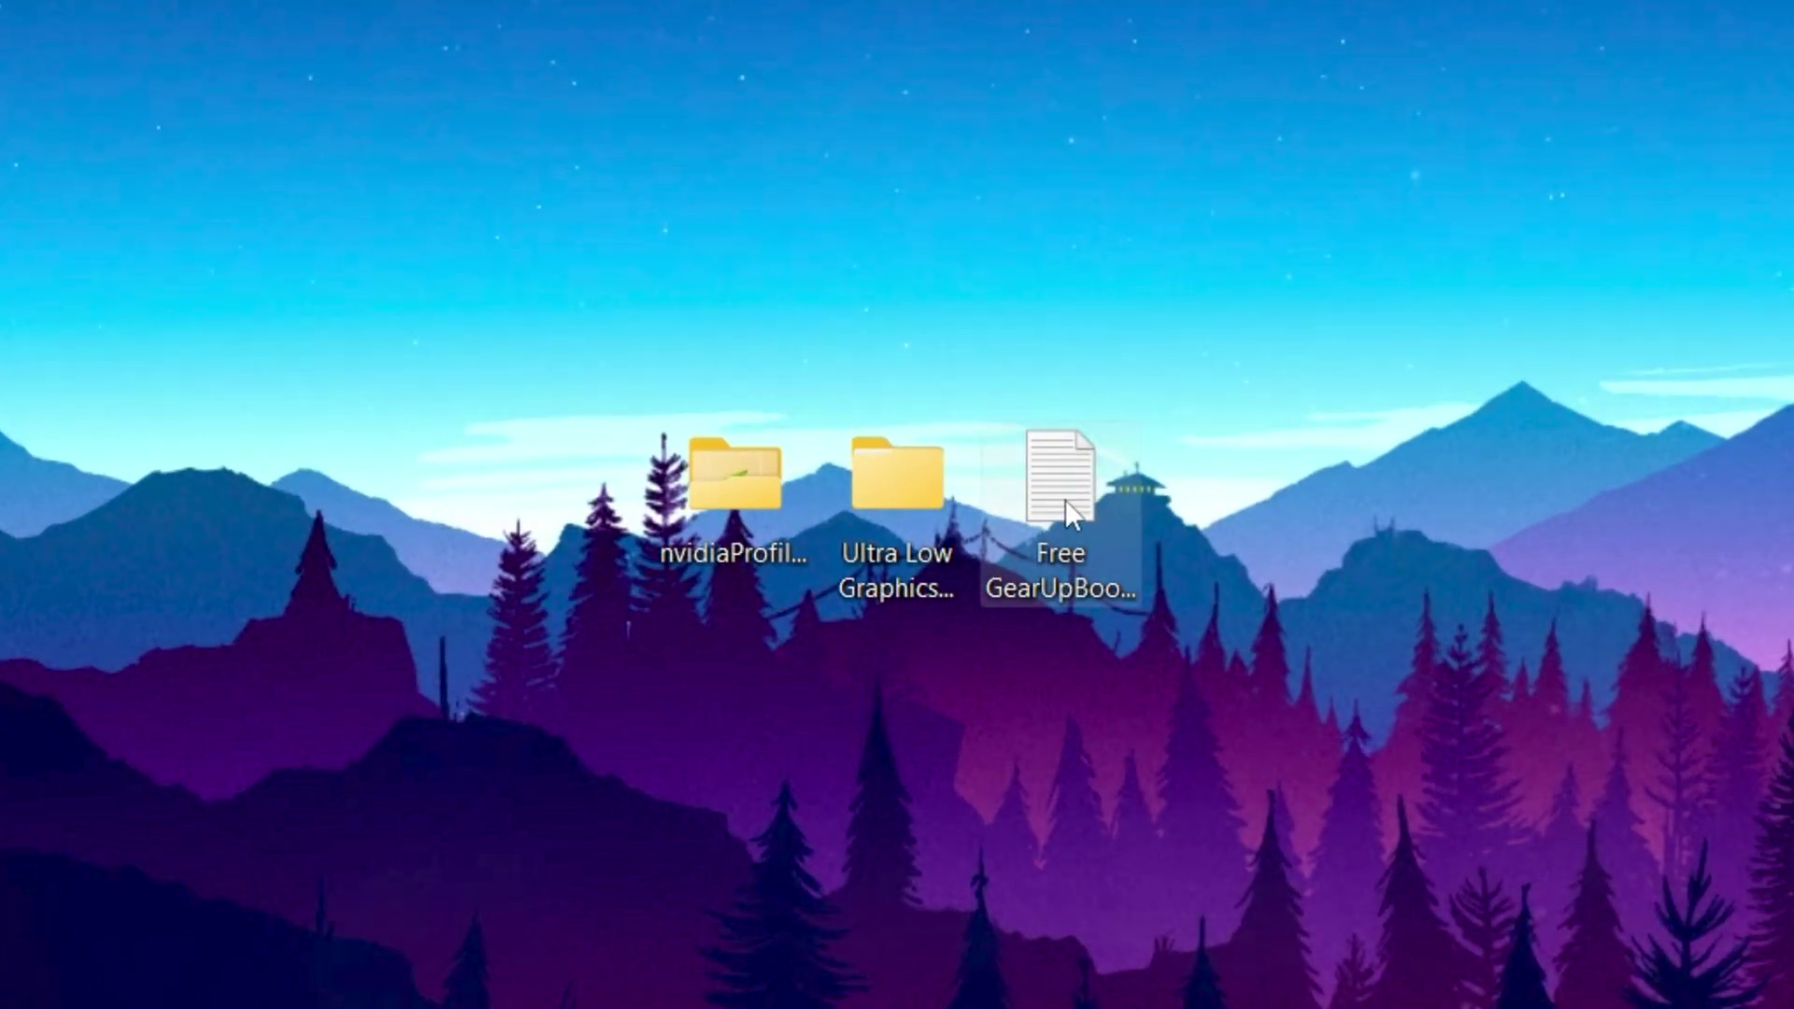
- Open the Free GearUpBooster note and select the trial code, then the GearUP Booster link
double_click(1061, 481)
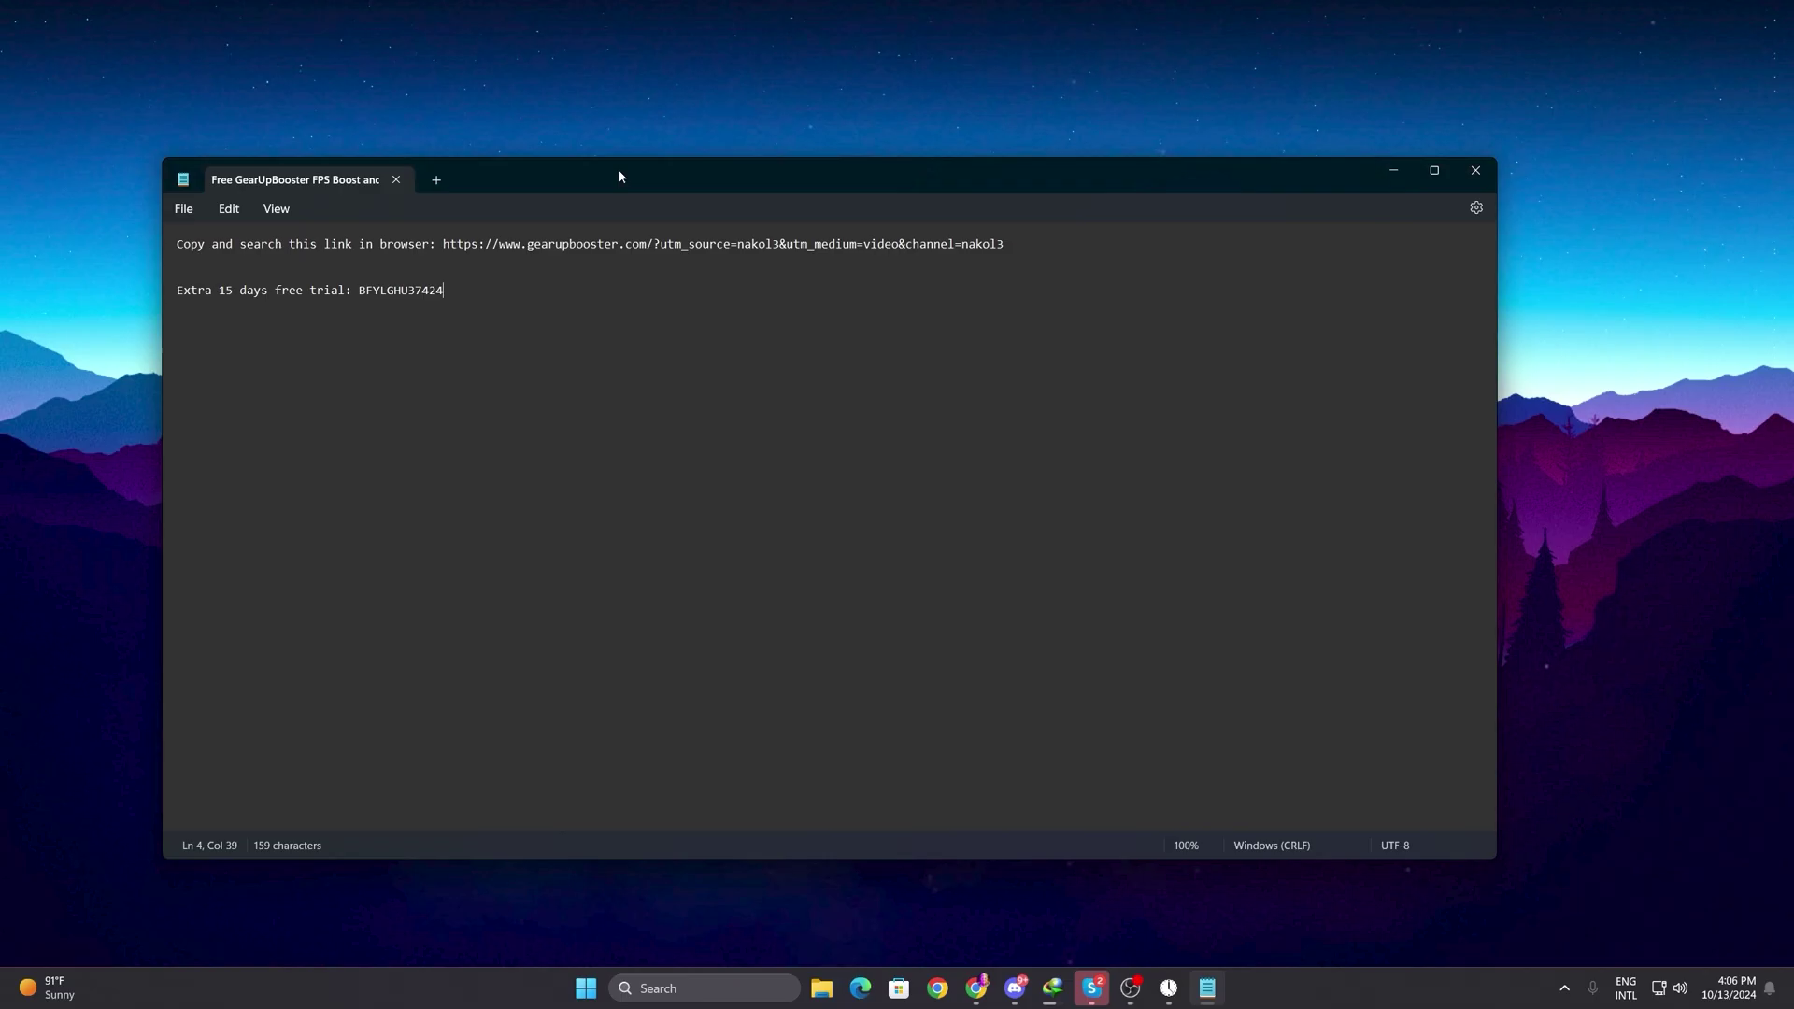
drag(619, 170, 753, 172)
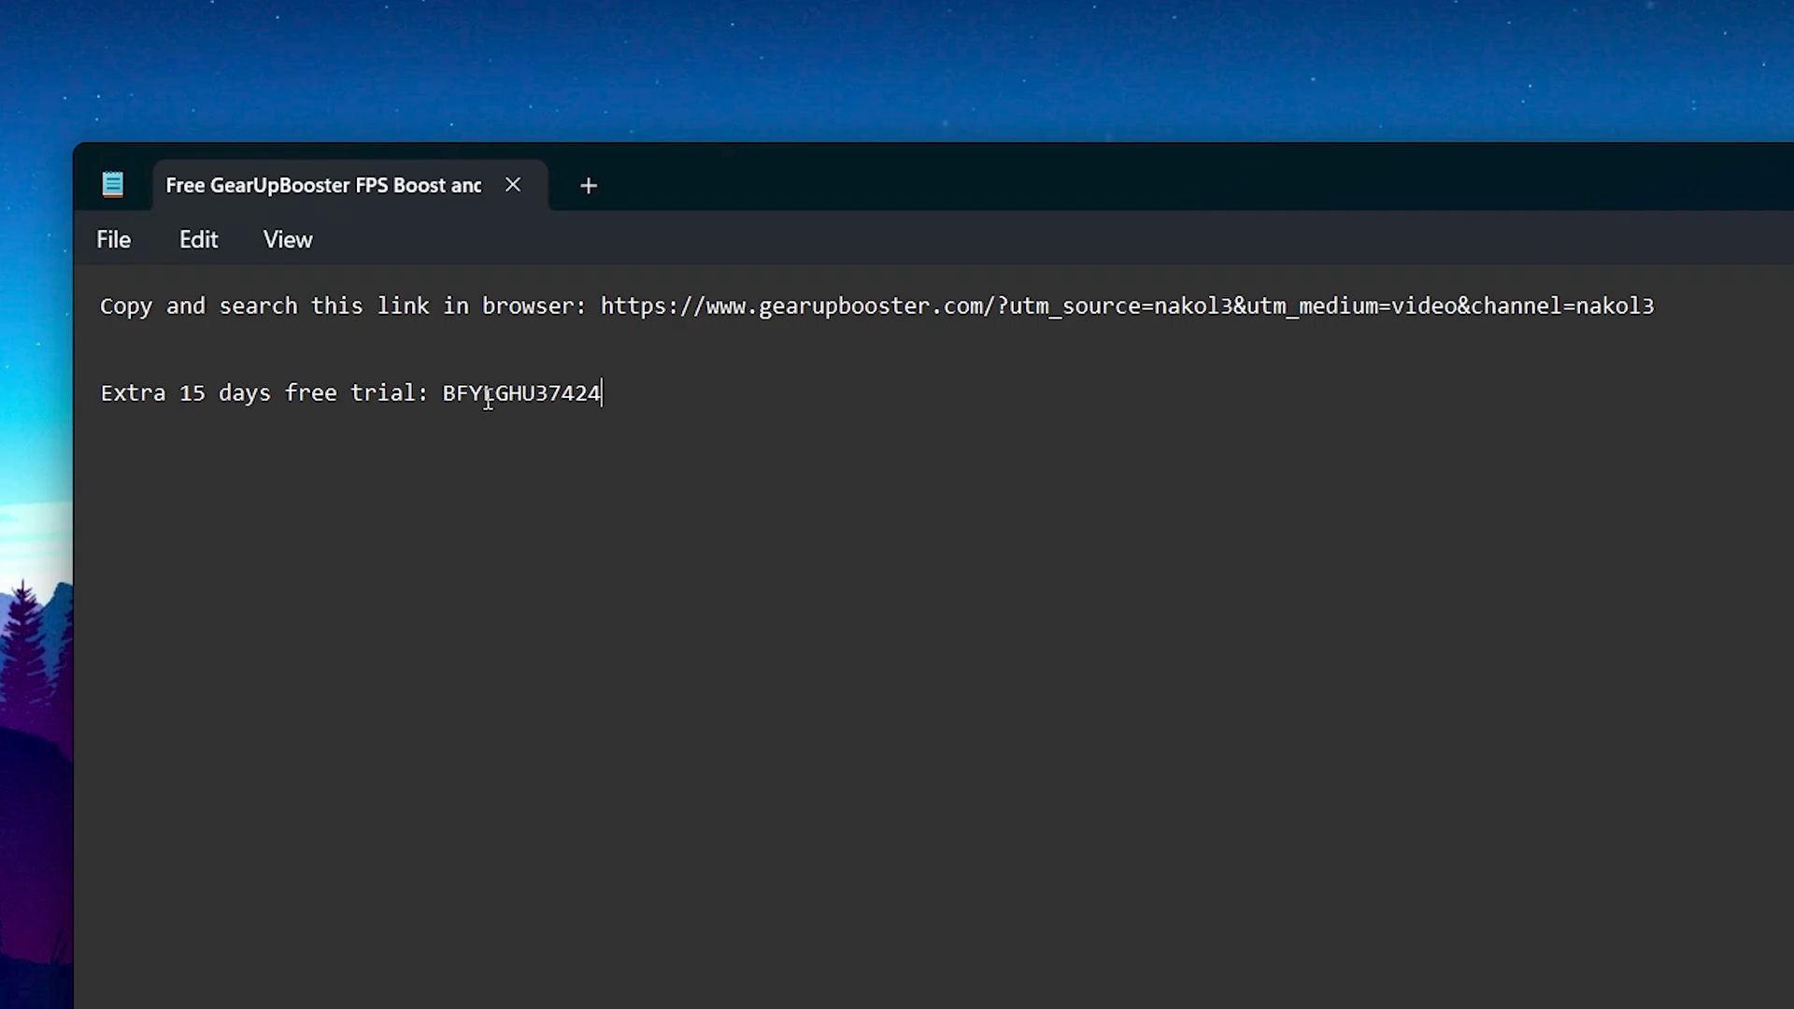
drag(496, 398, 591, 400)
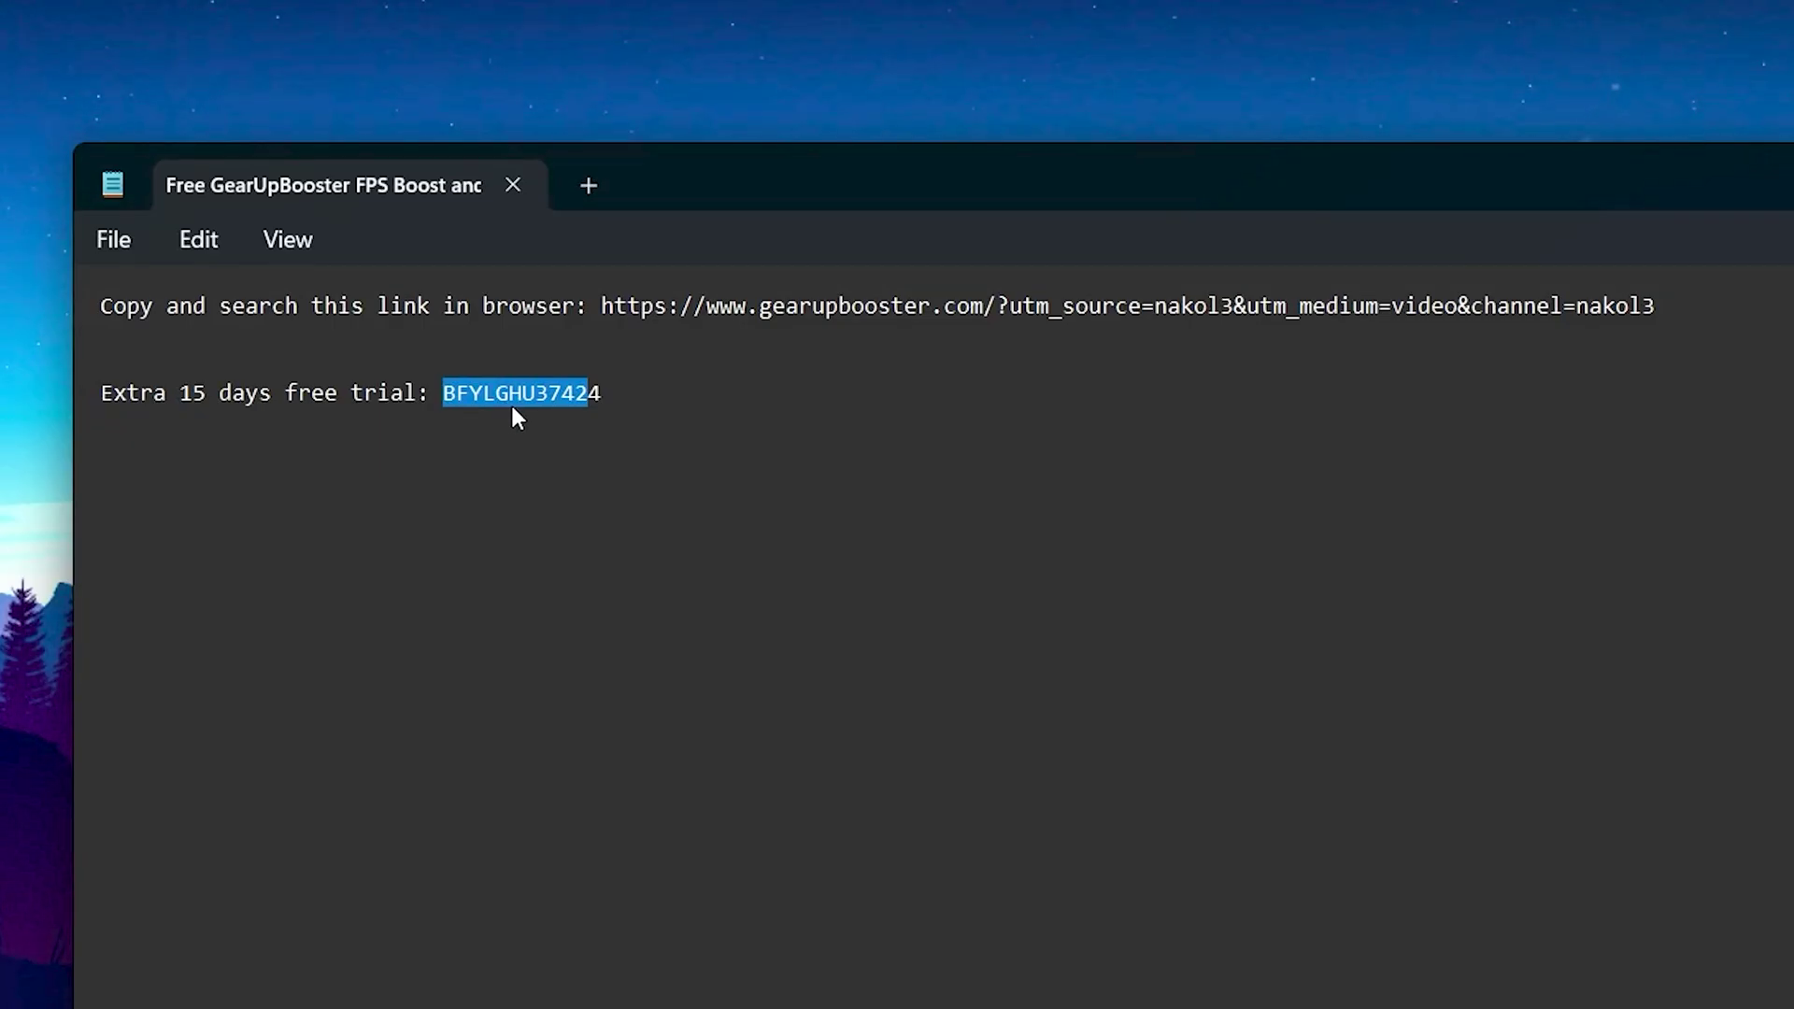
drag(601, 305, 1668, 306)
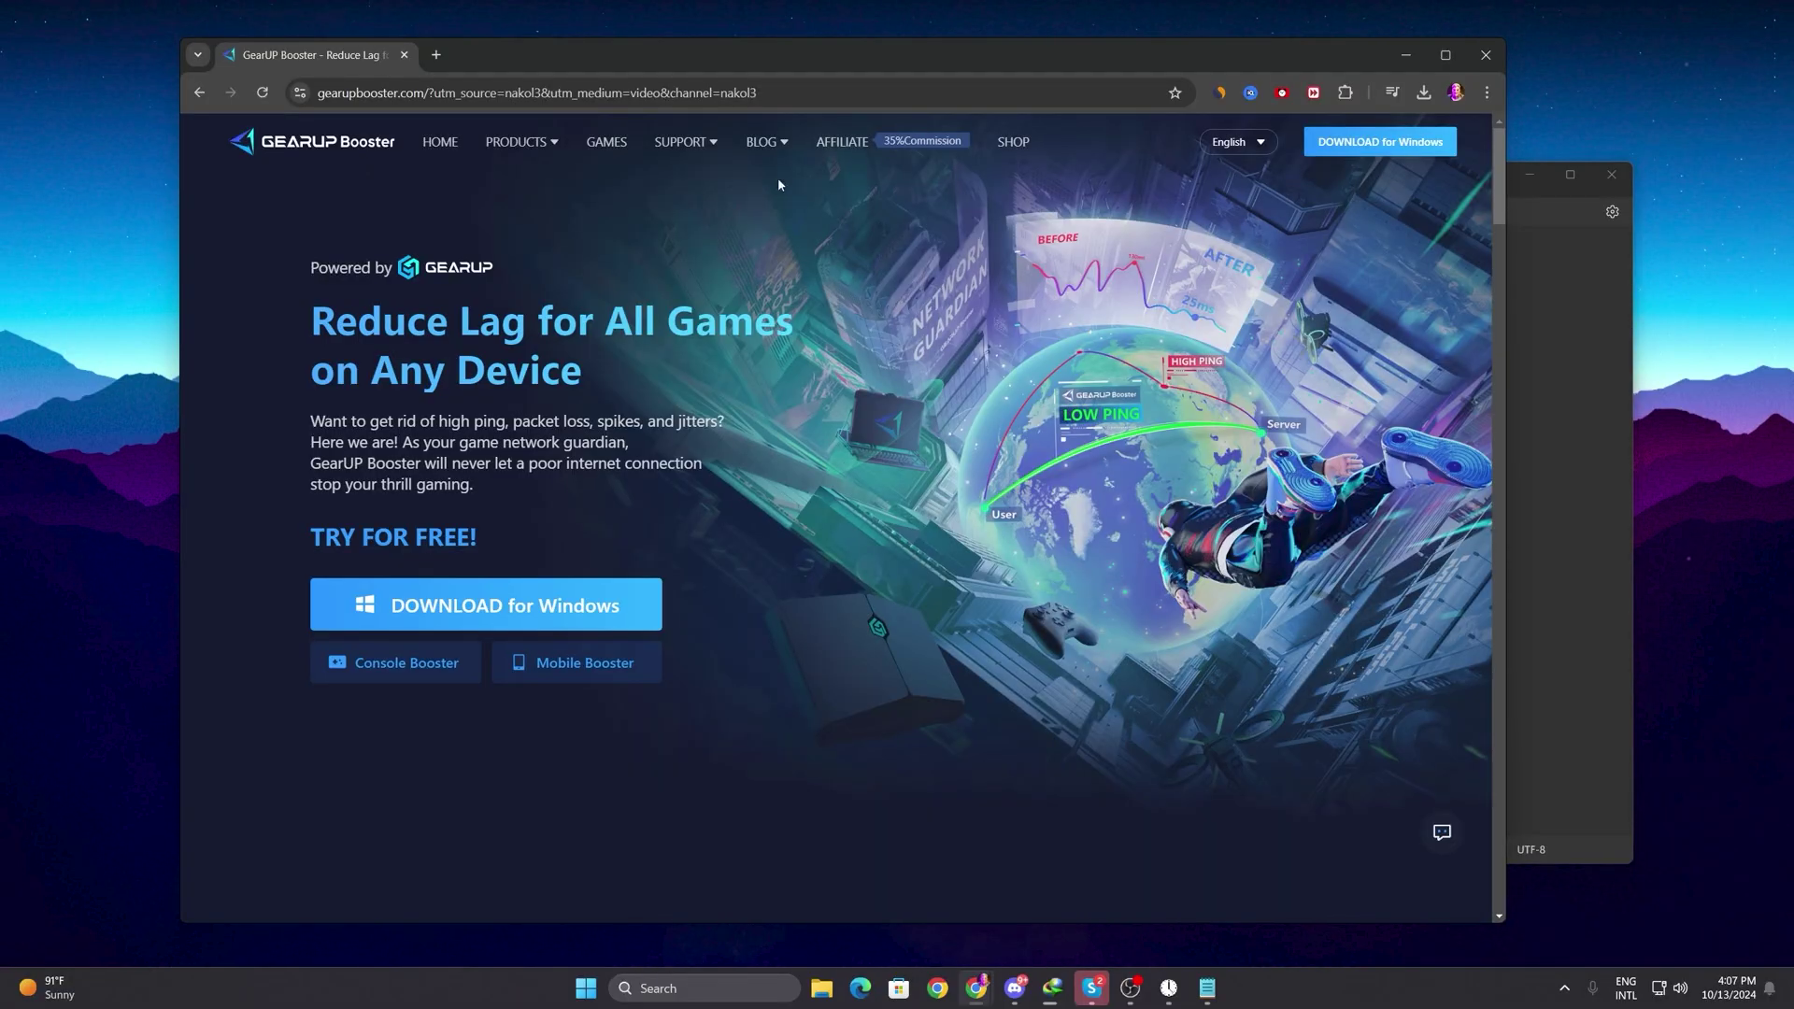
- Leave Notepad and bring the Chrome browser back to the front
key(alt+Tab)
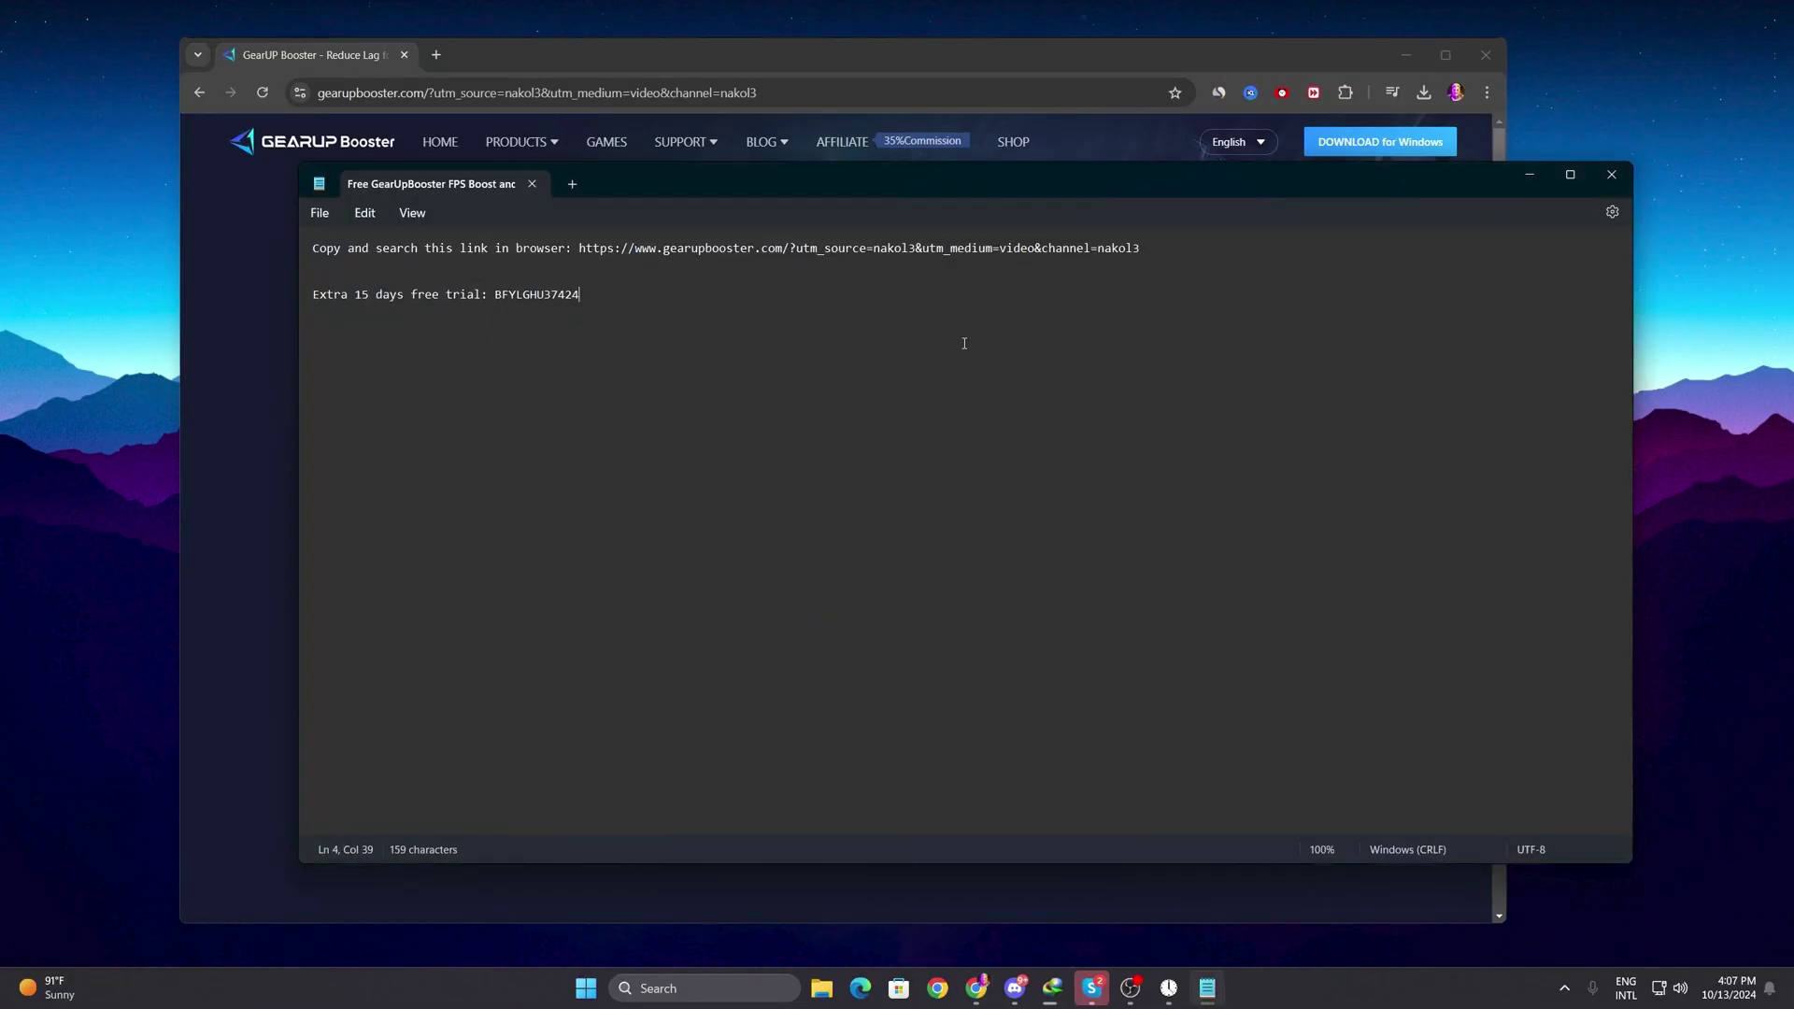
click(700, 81)
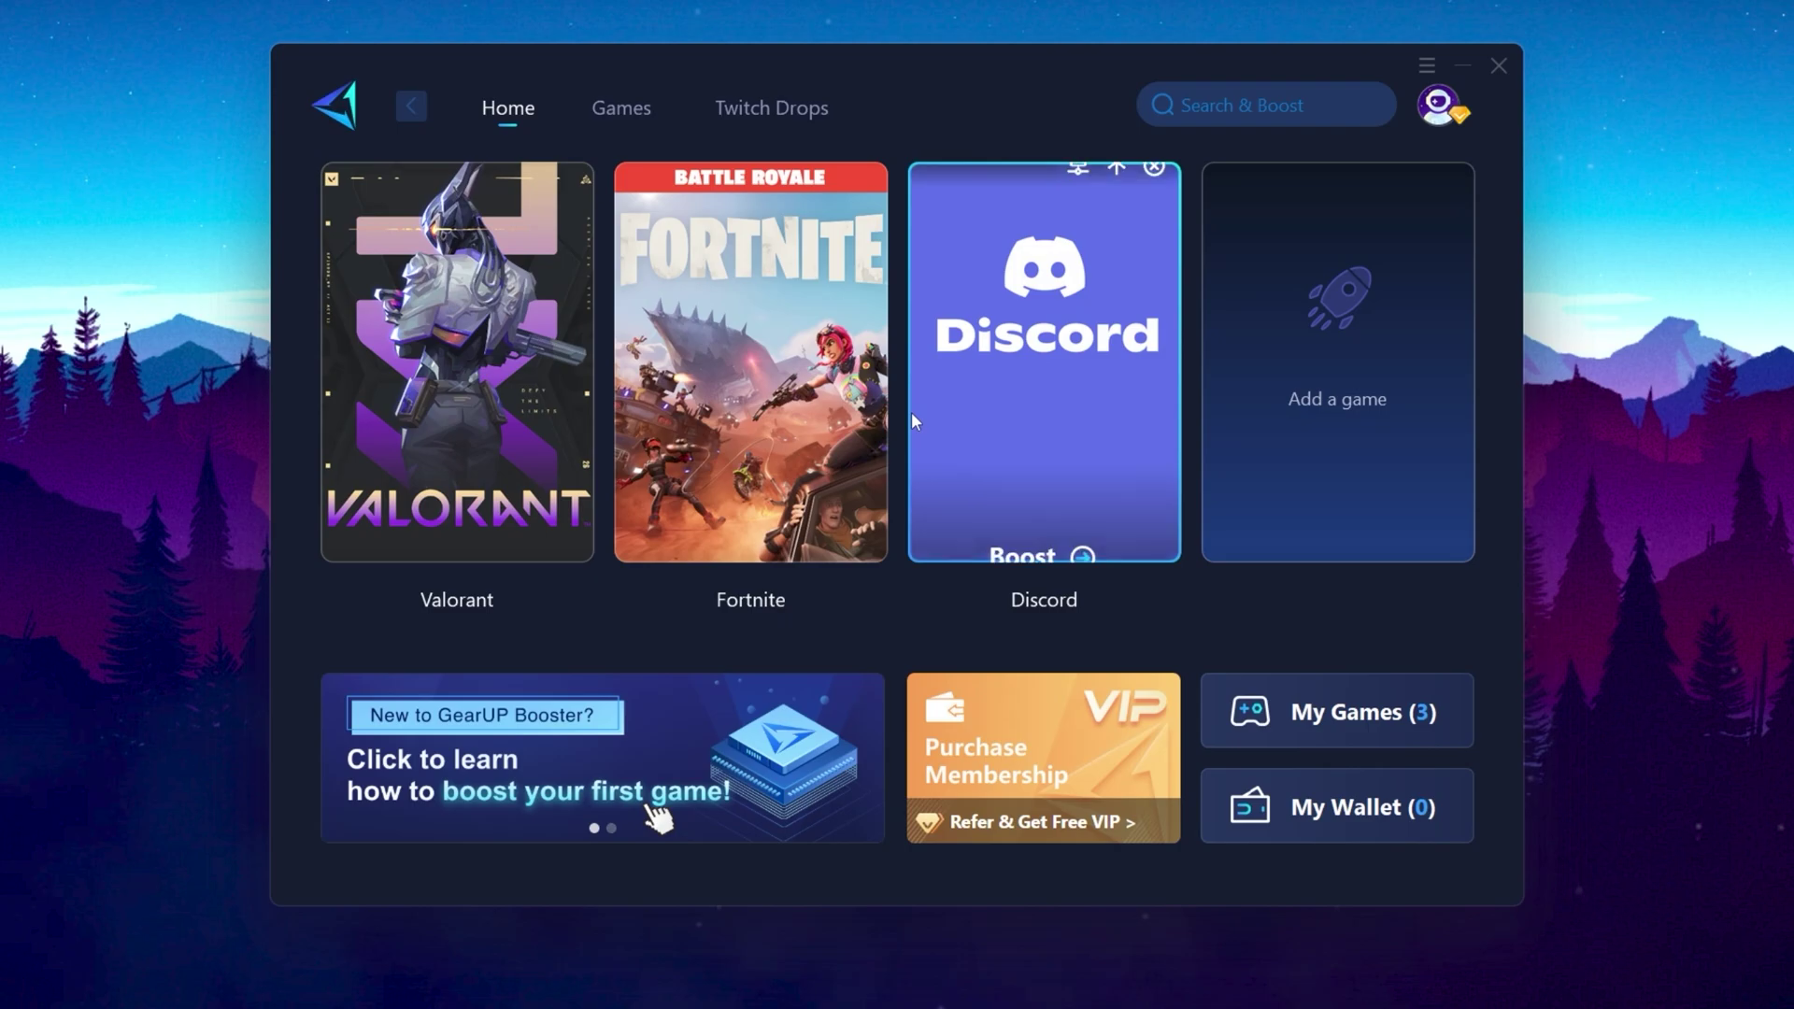
- Boost Fortnite from its GearUP Booster home card, then launch the game with boost active
click(1444, 113)
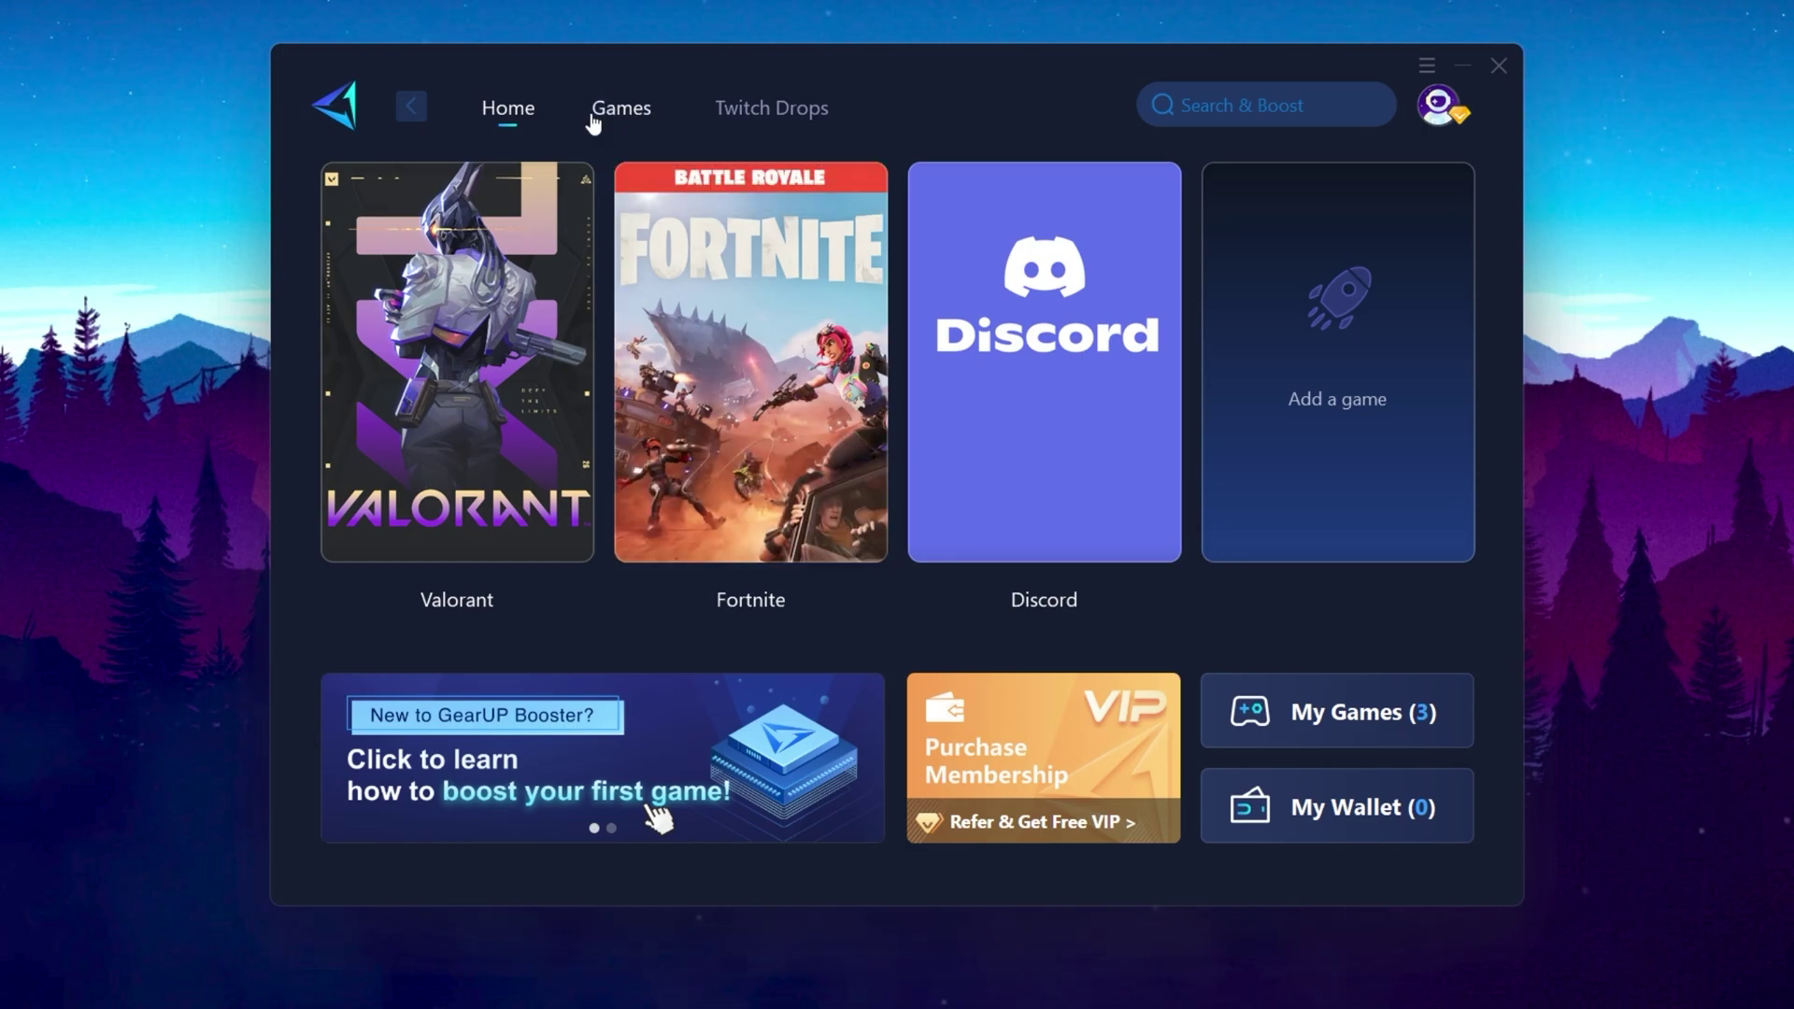
click(624, 114)
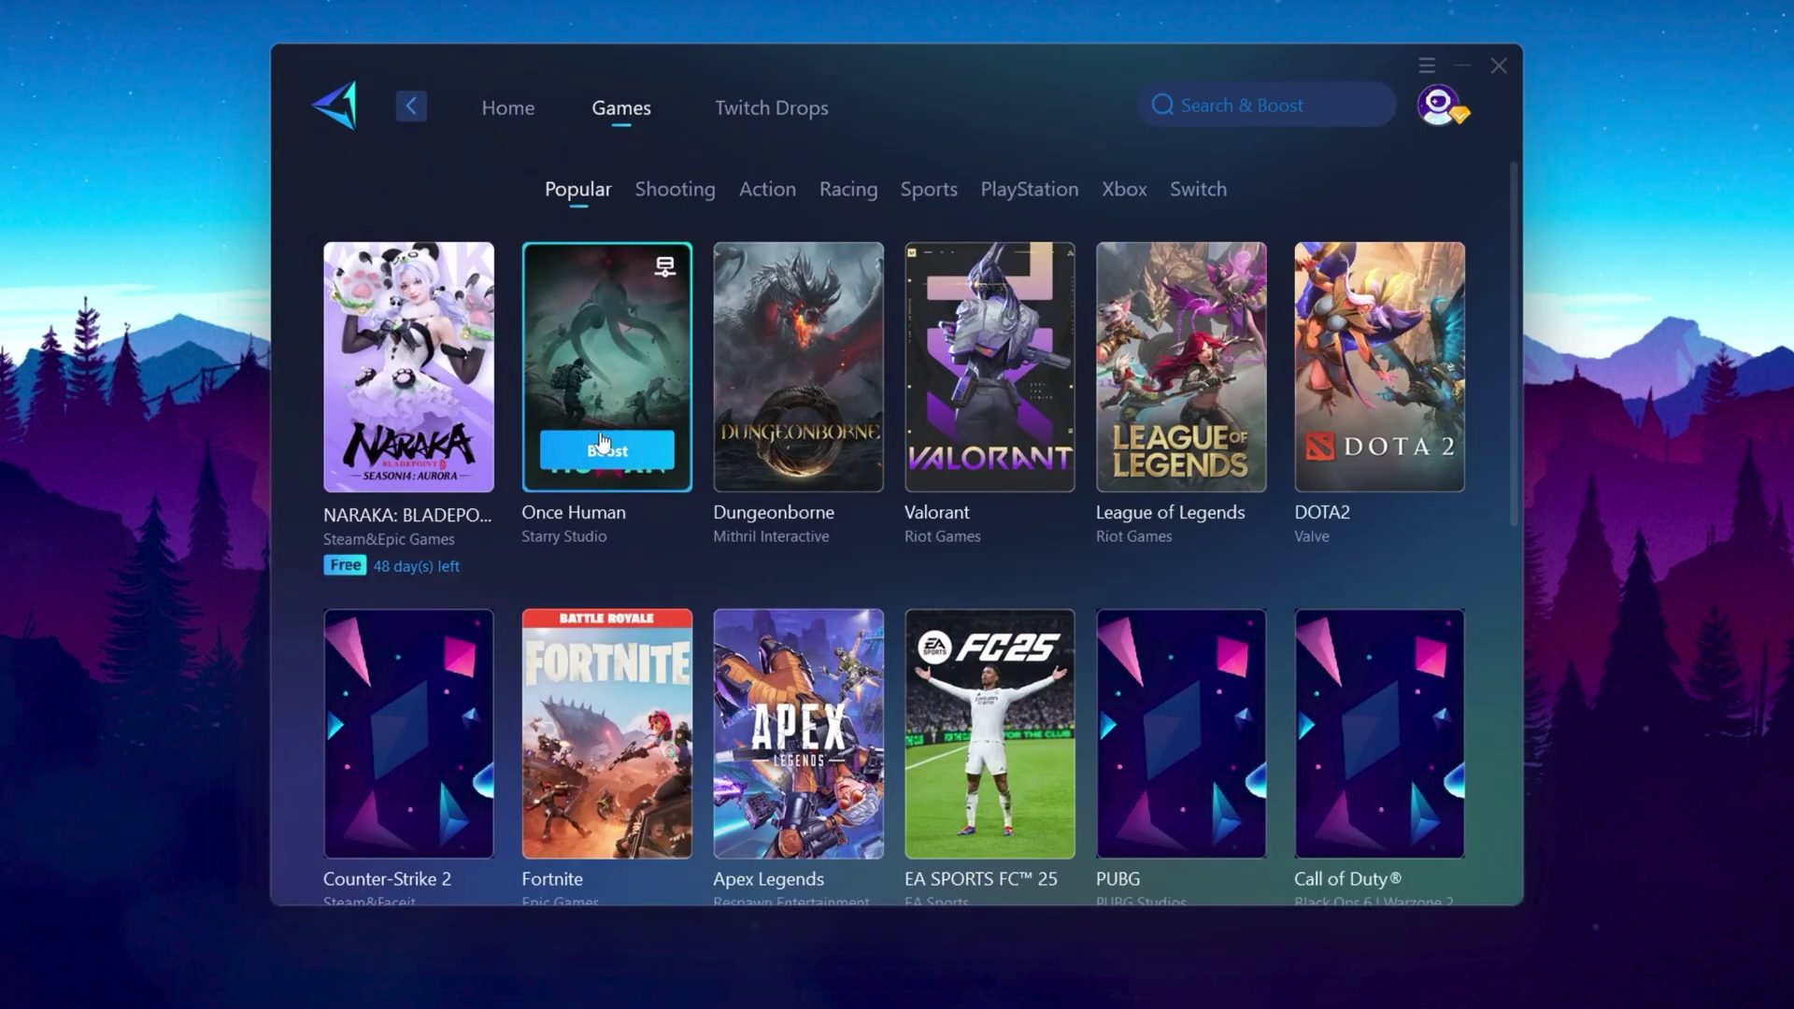
click(519, 124)
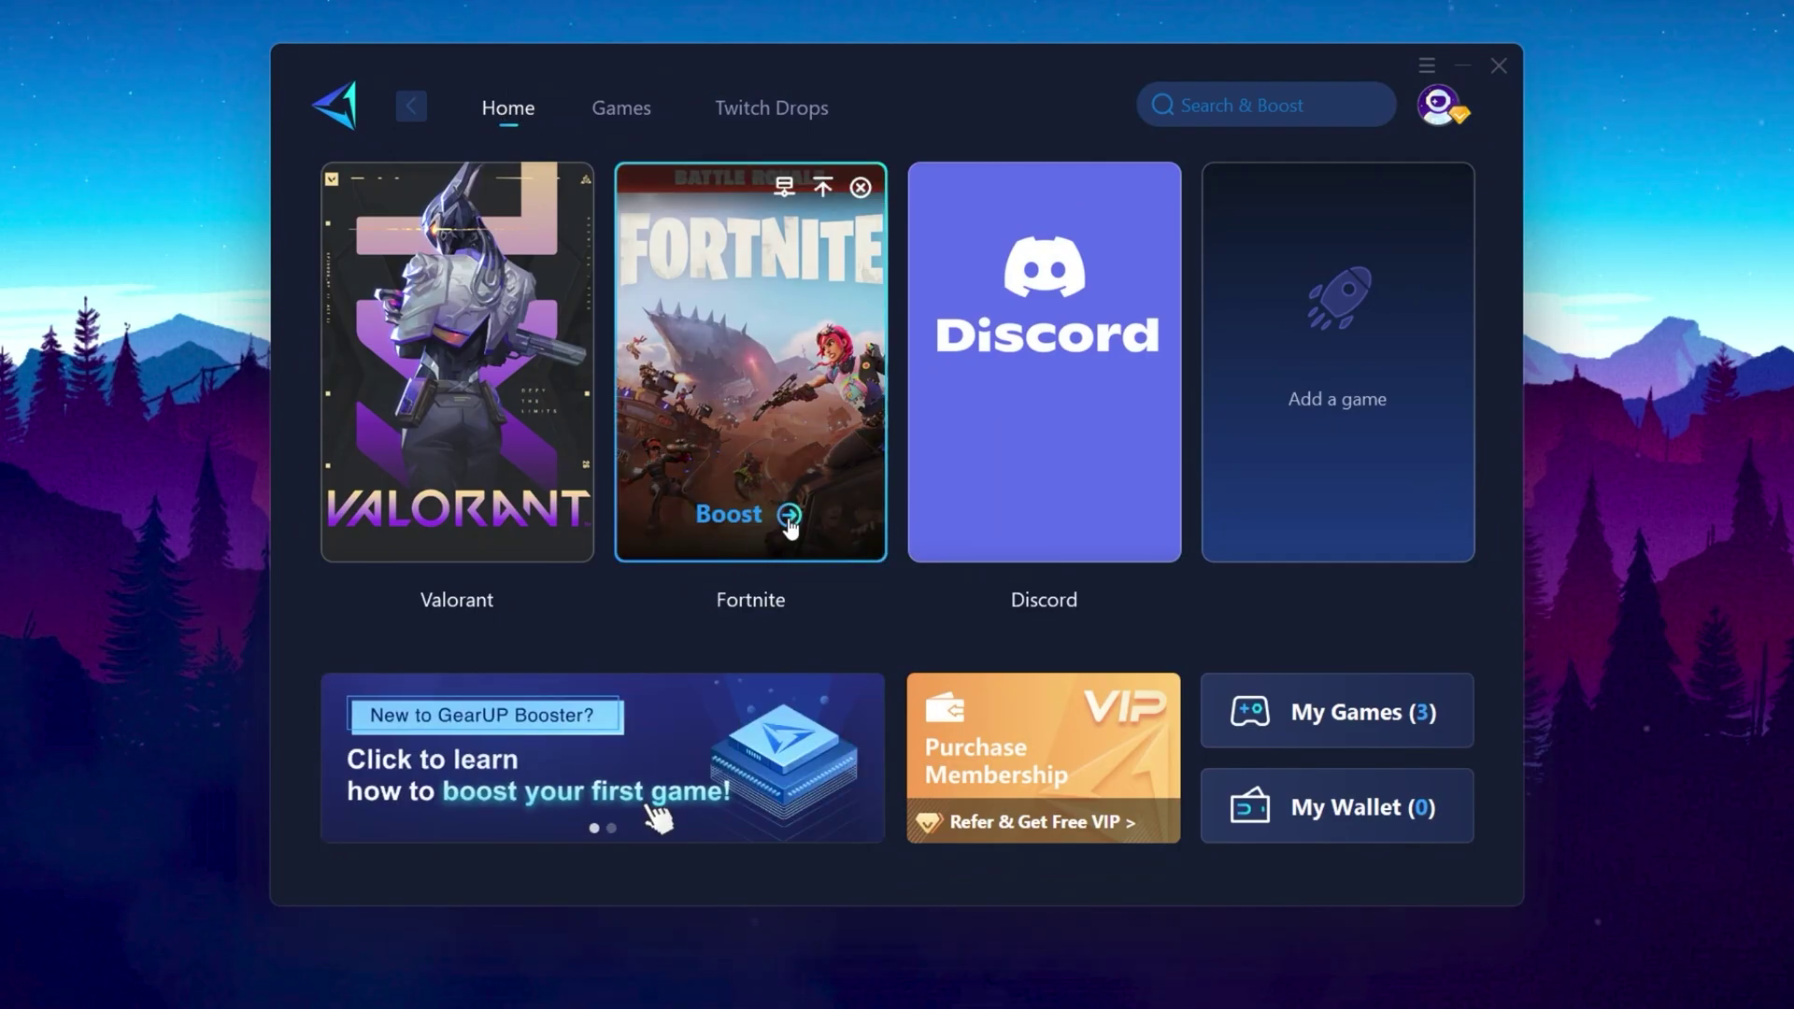
click(750, 520)
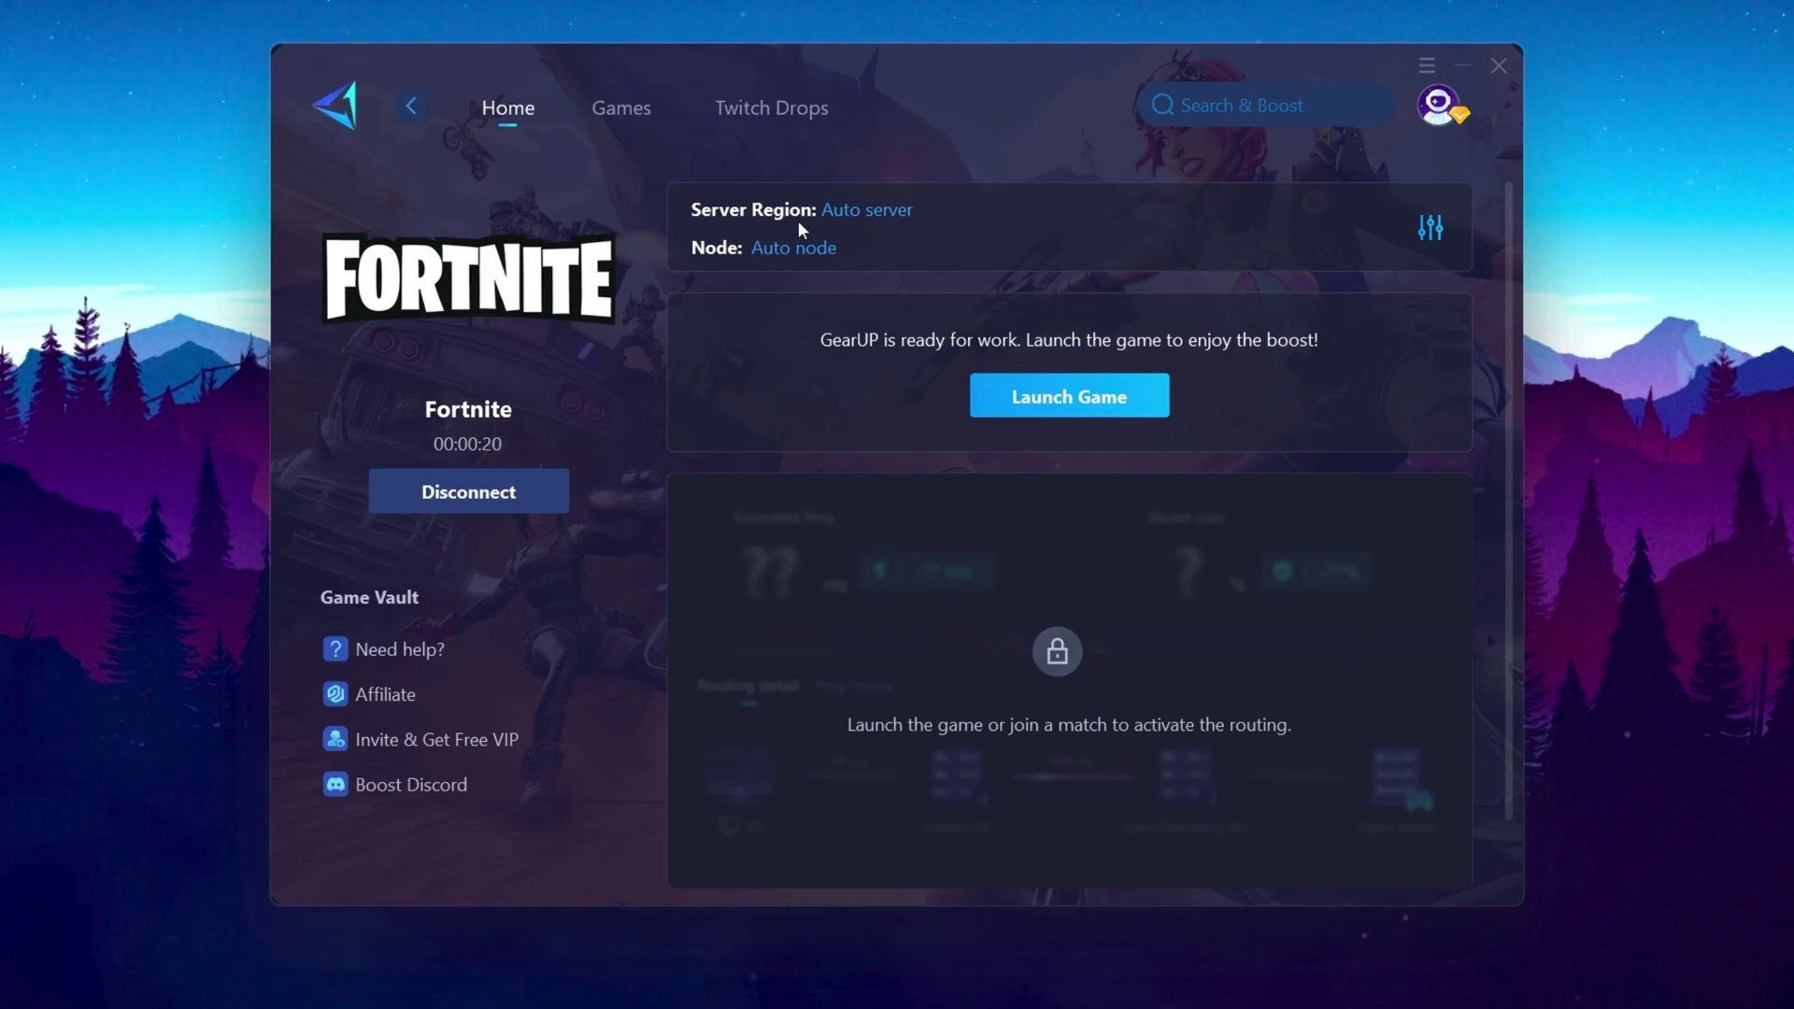
click(1049, 407)
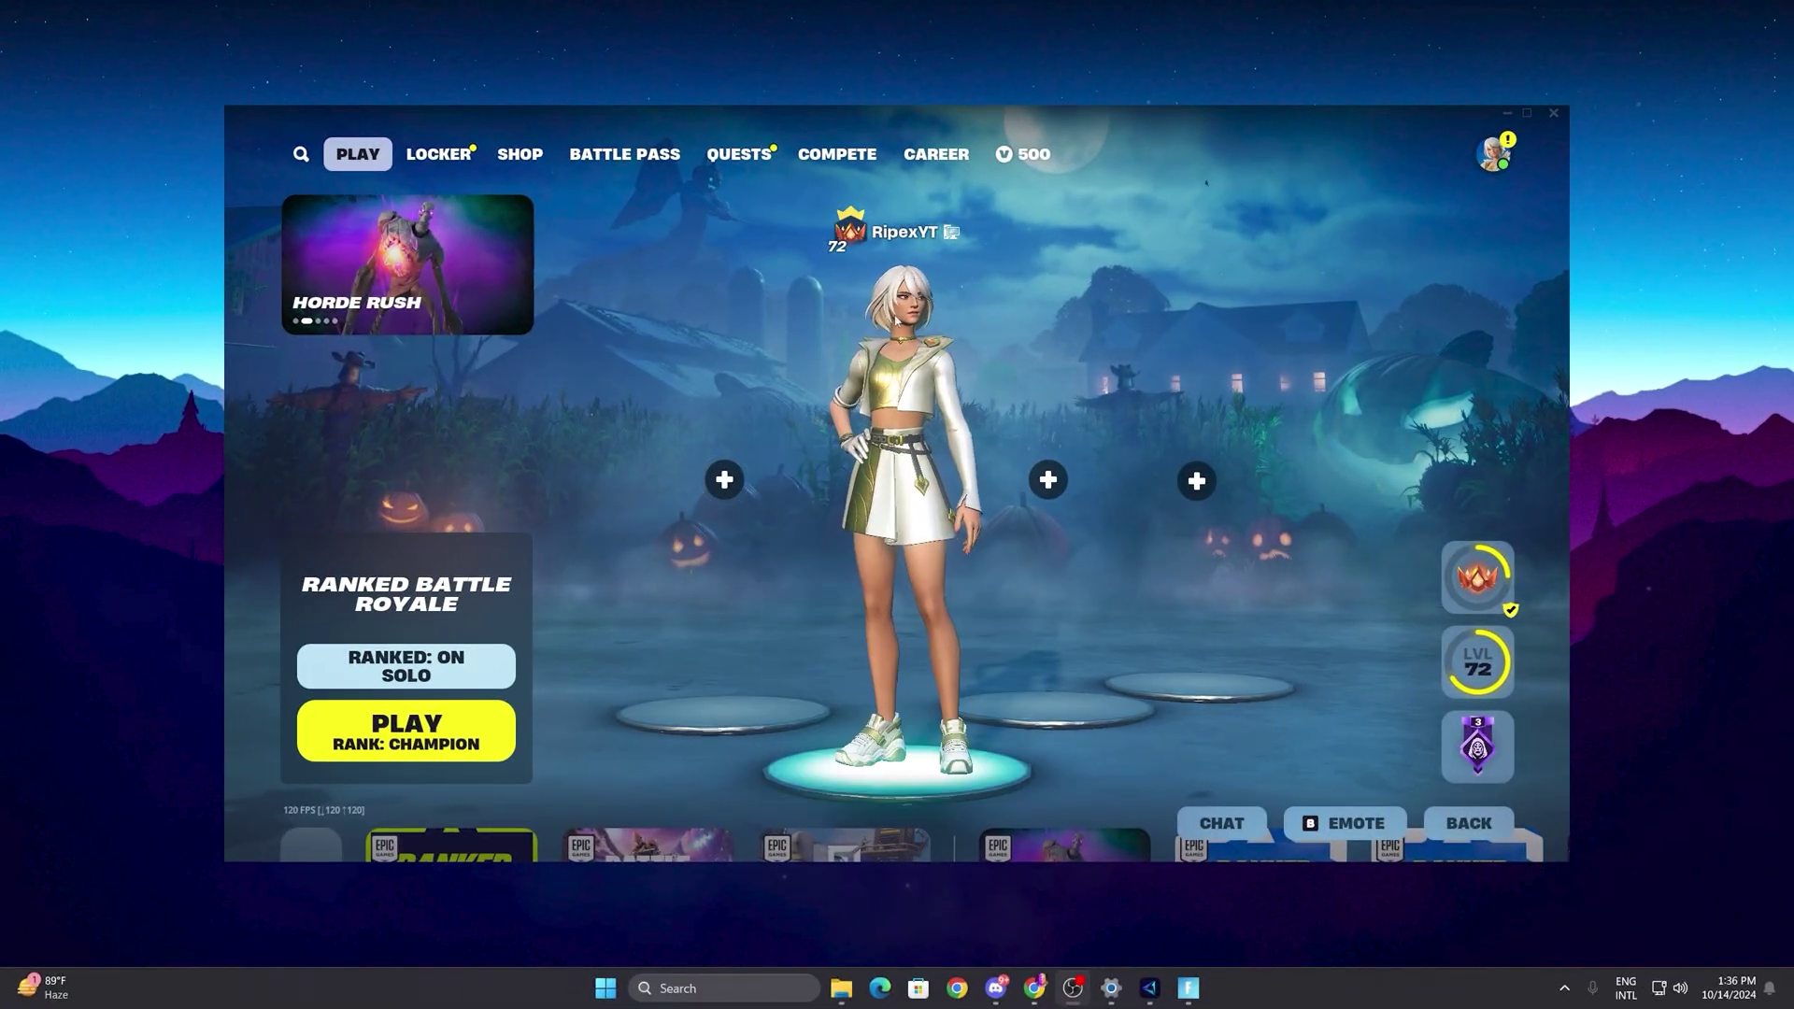
- Check GearUP's live status showing 51 ms ping and 0% packet loss, then return to the lobby
click(1149, 989)
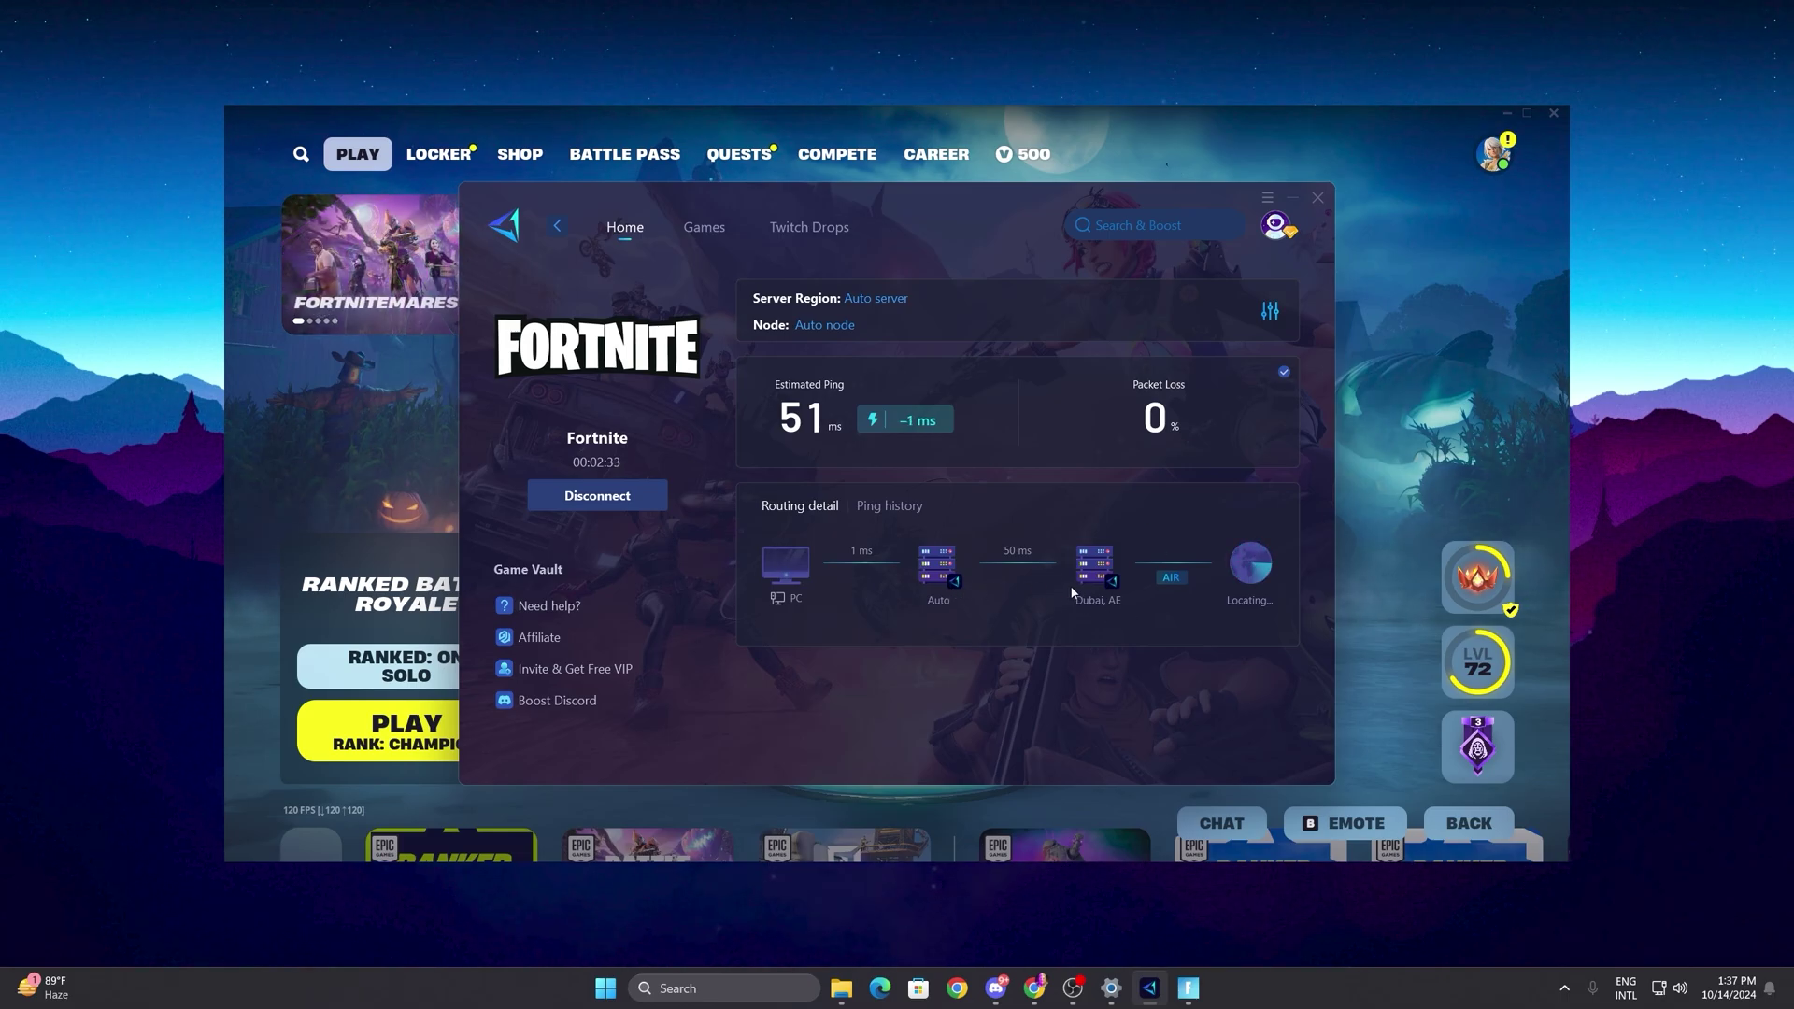
mouse_move(1187, 580)
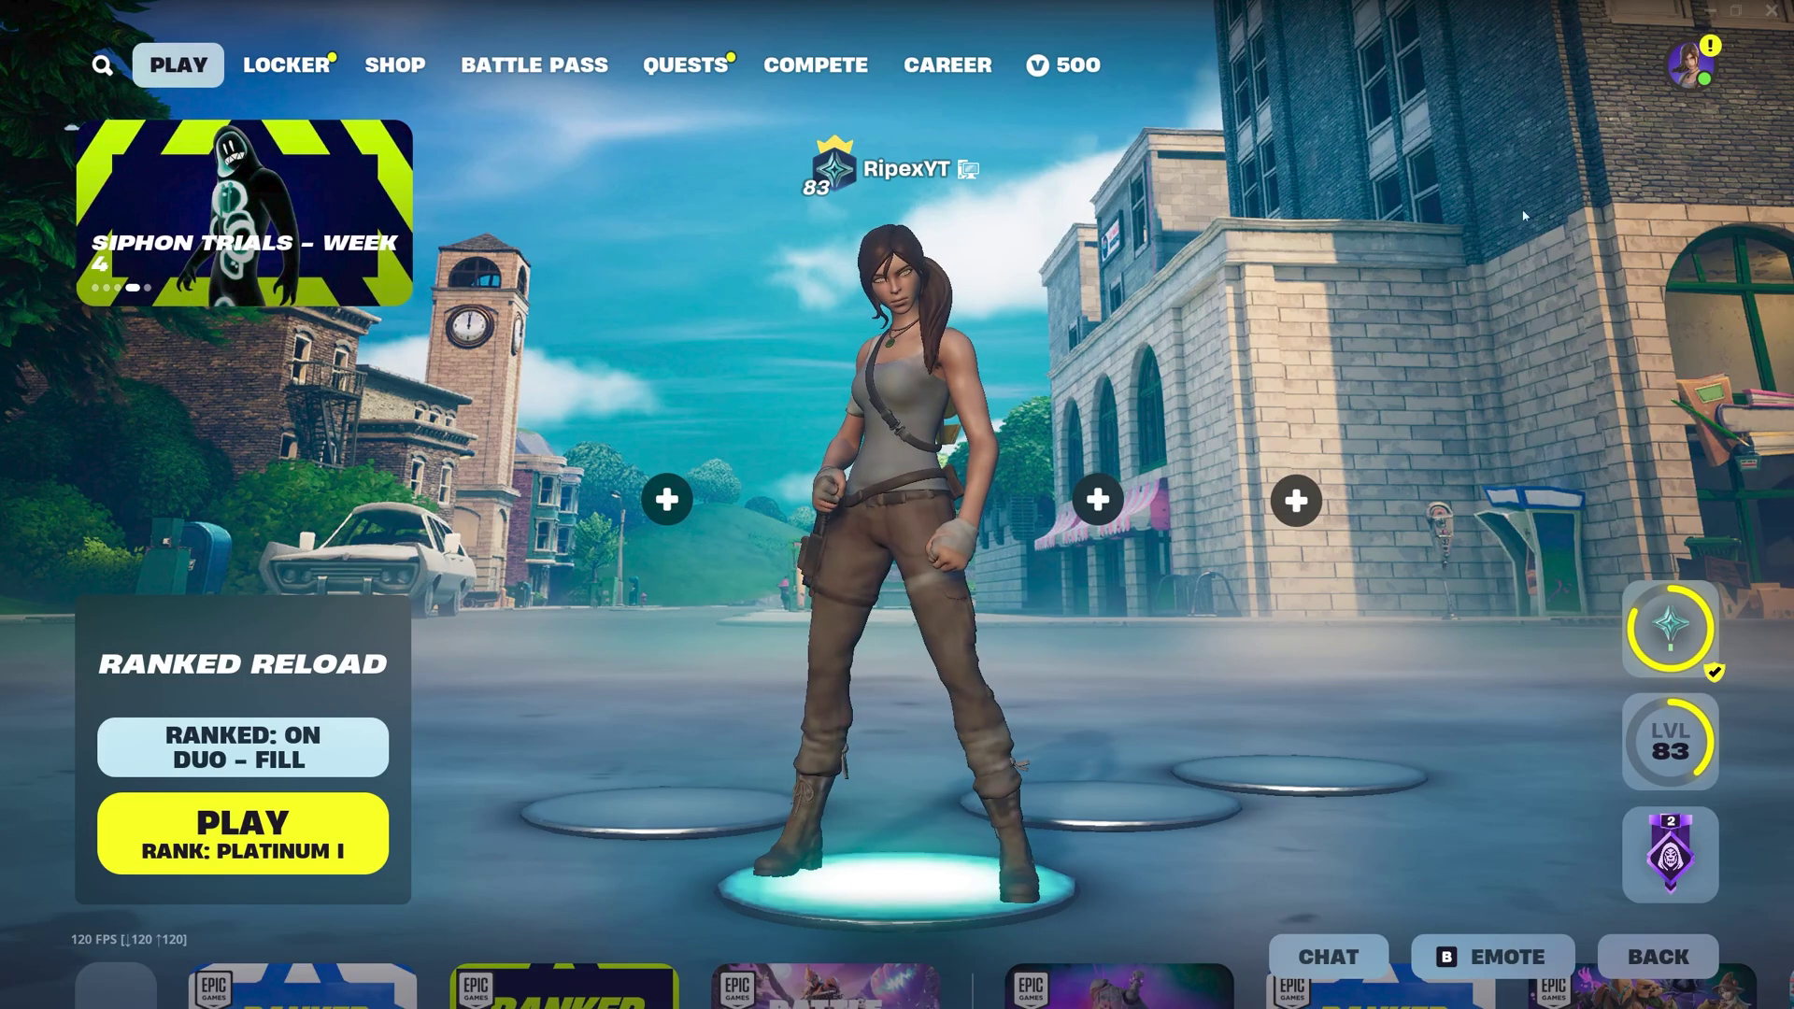
click(1700, 79)
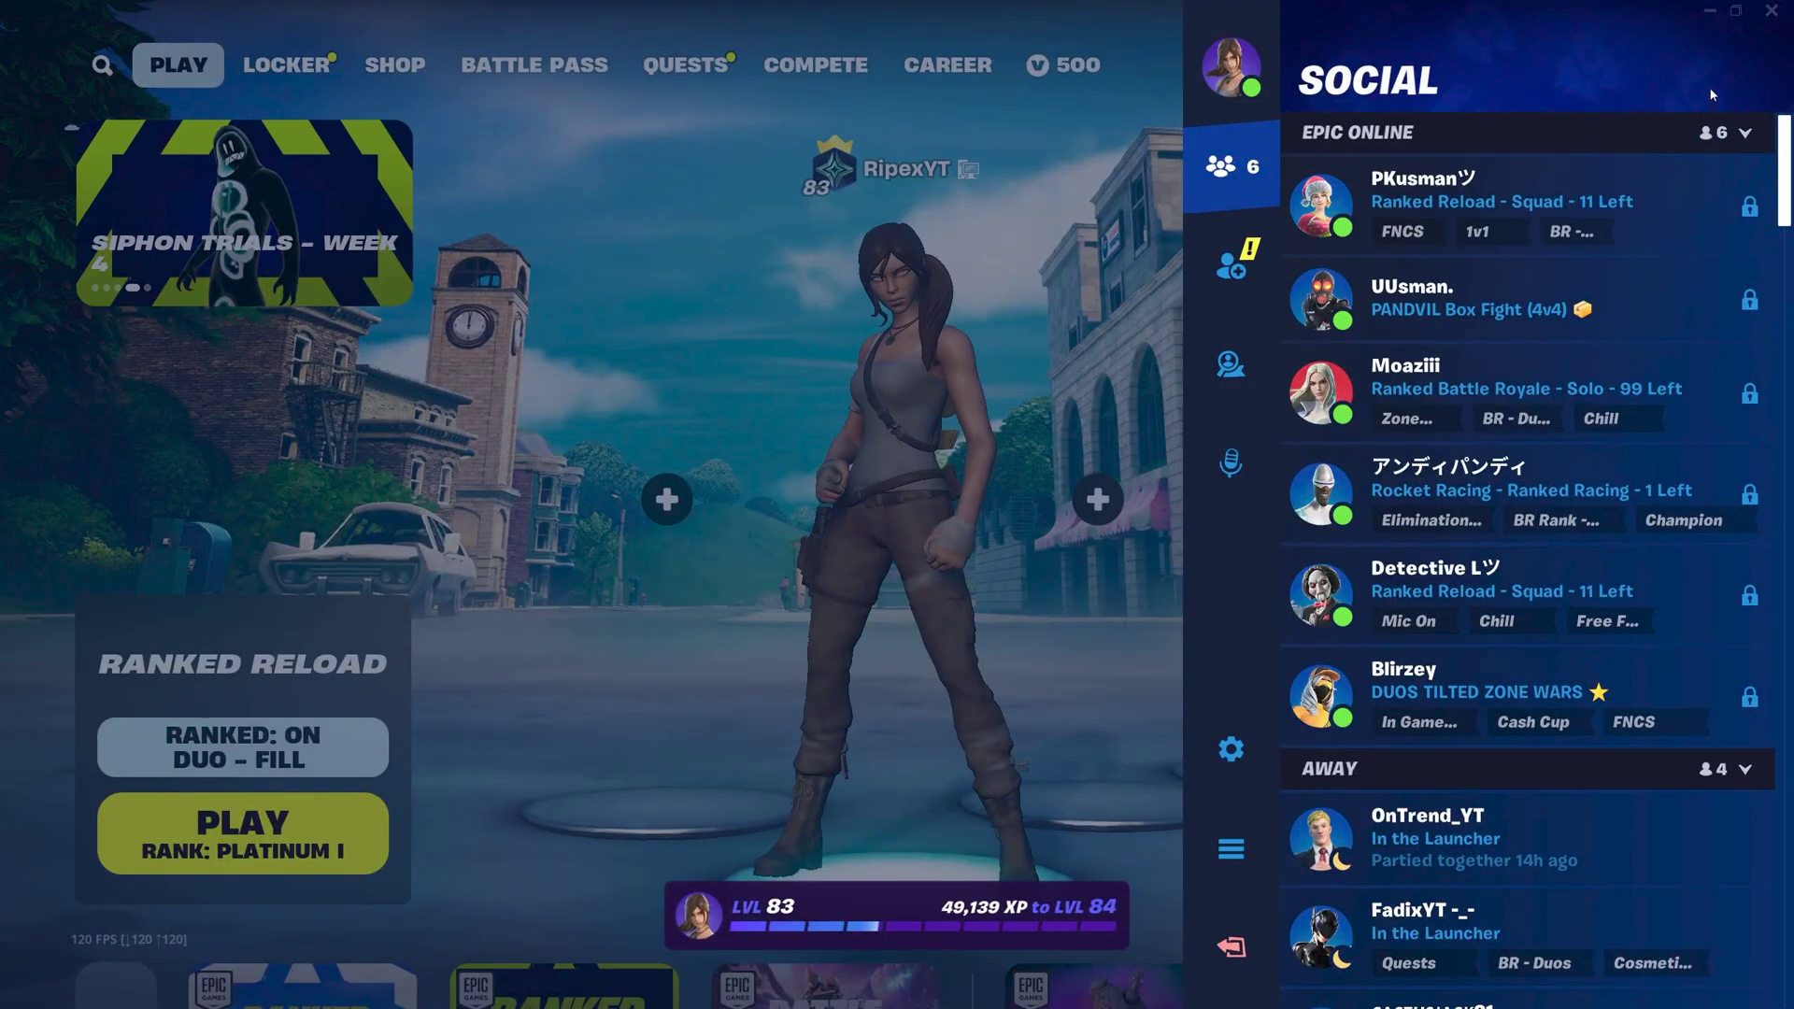
click(1231, 749)
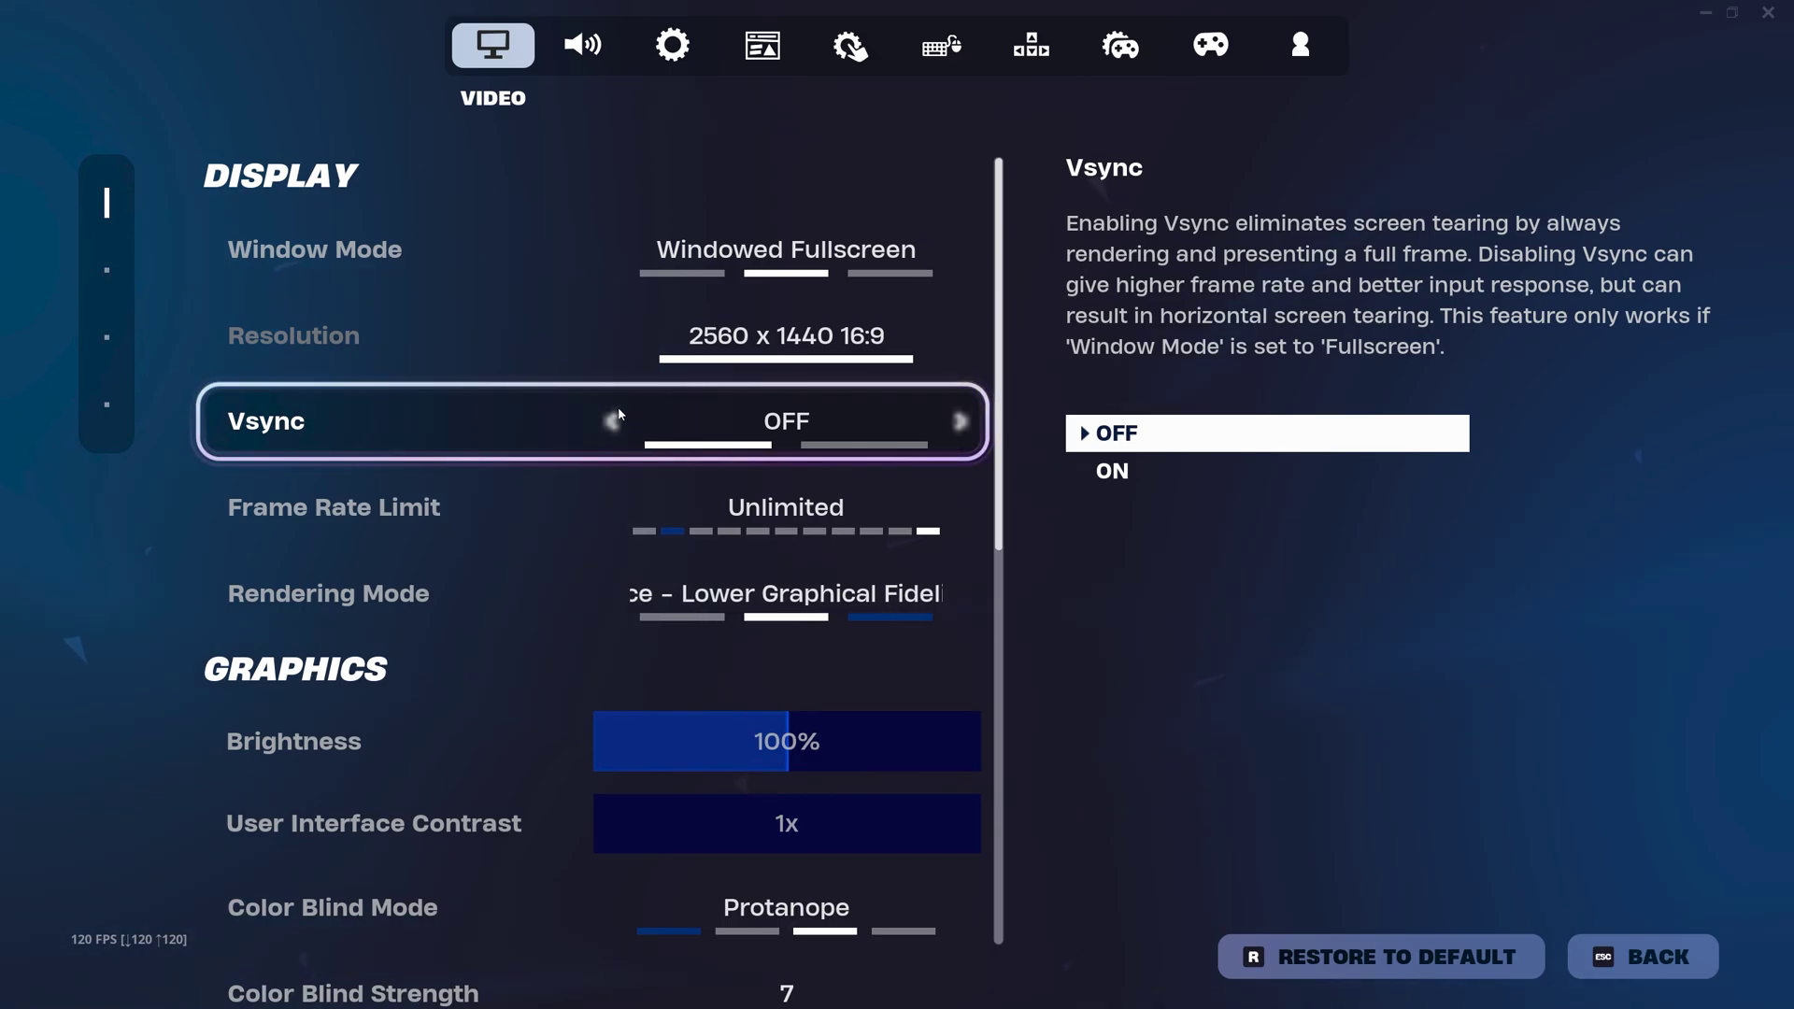
mouse_move(319, 601)
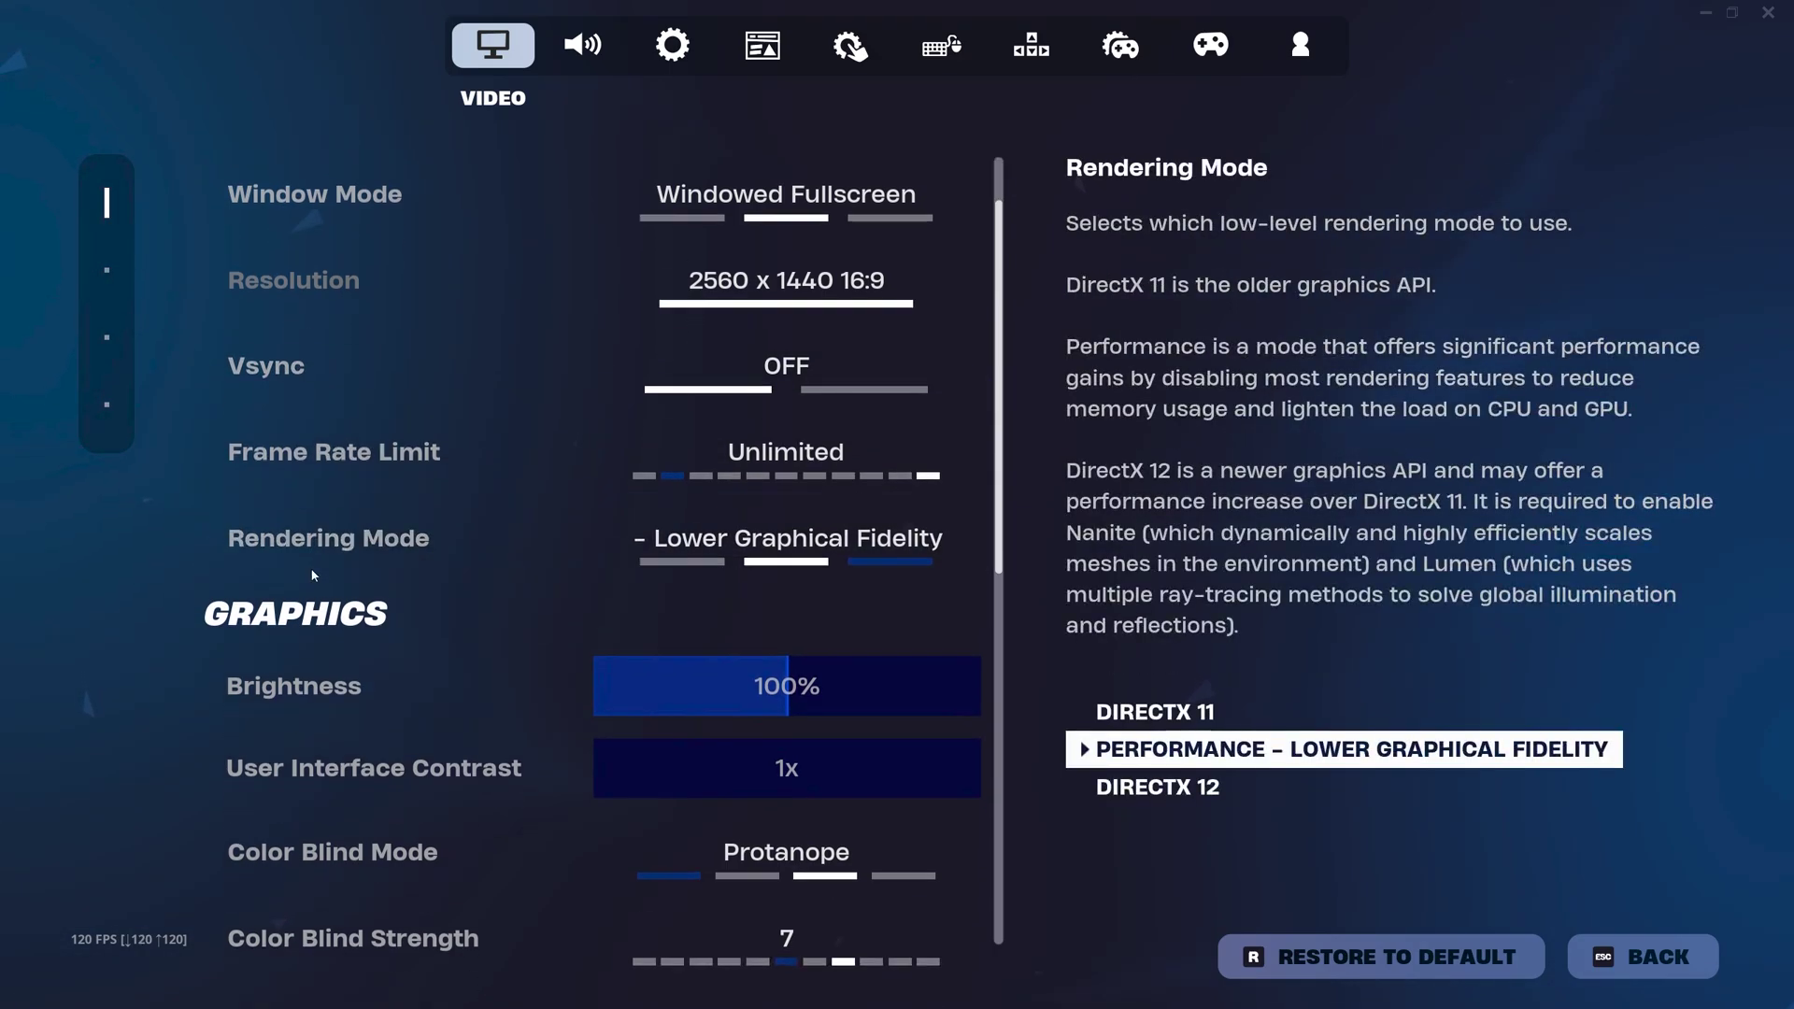
click(960, 533)
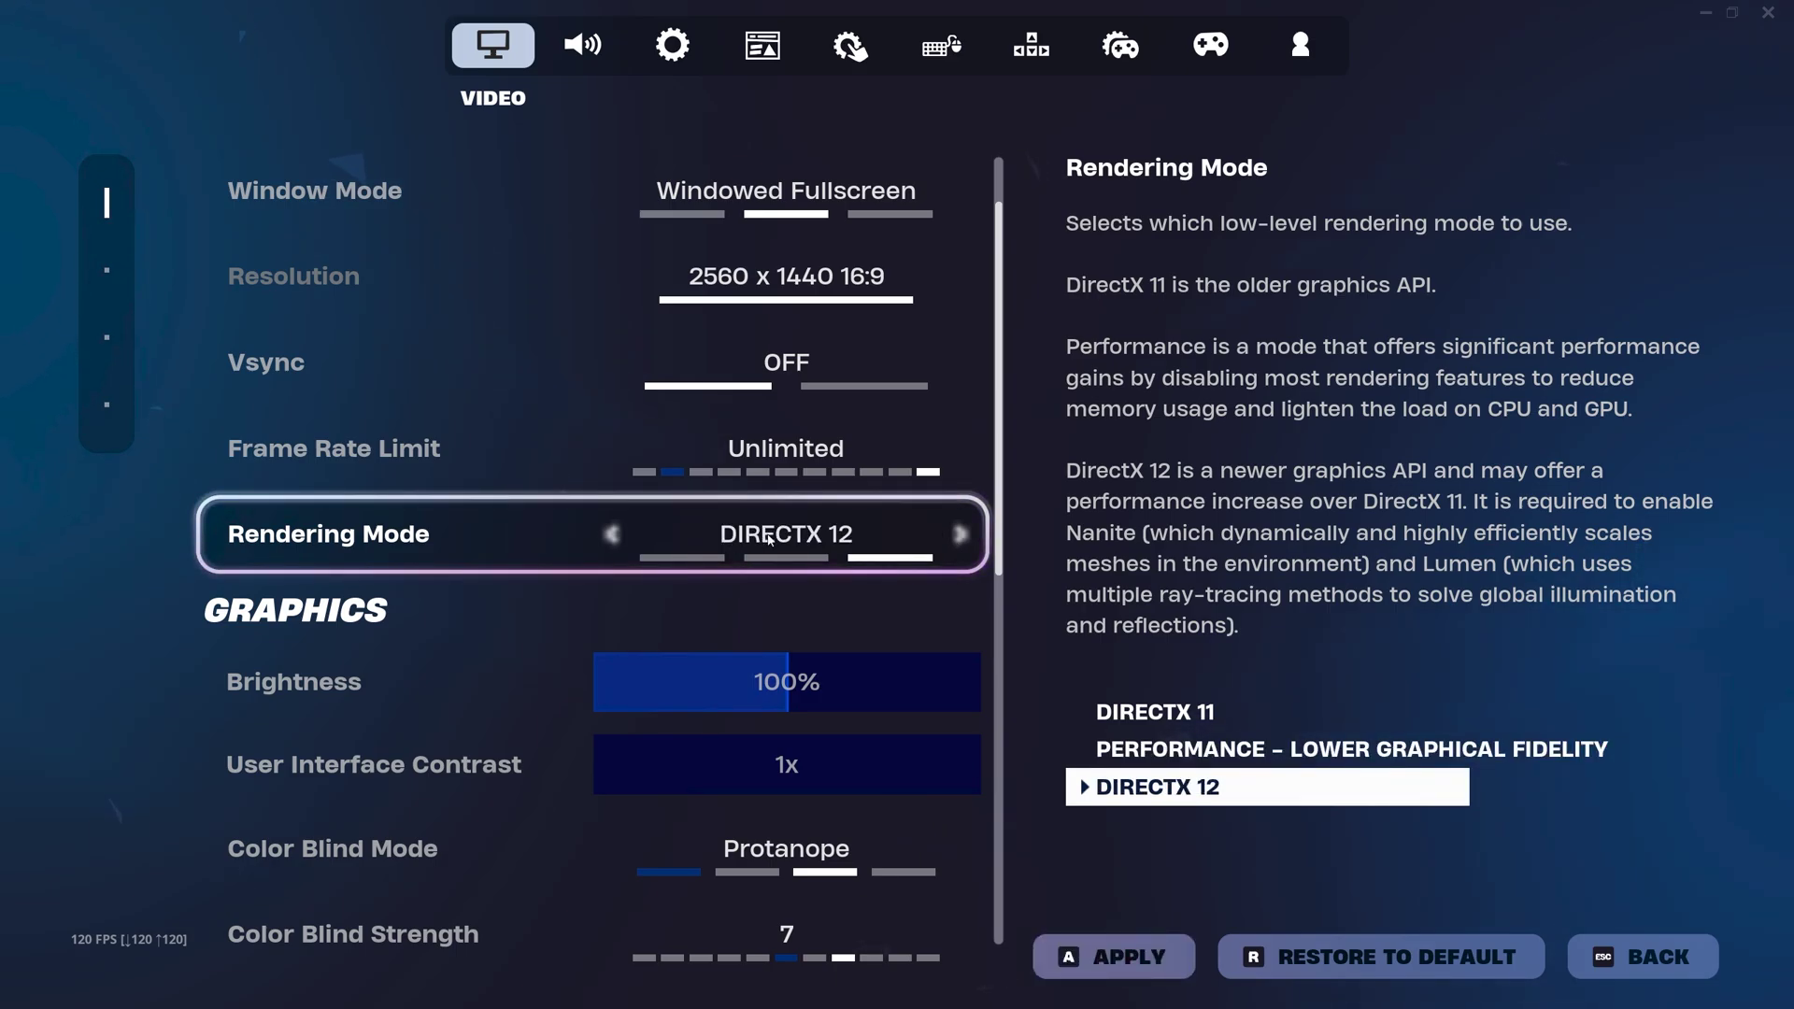
click(613, 534)
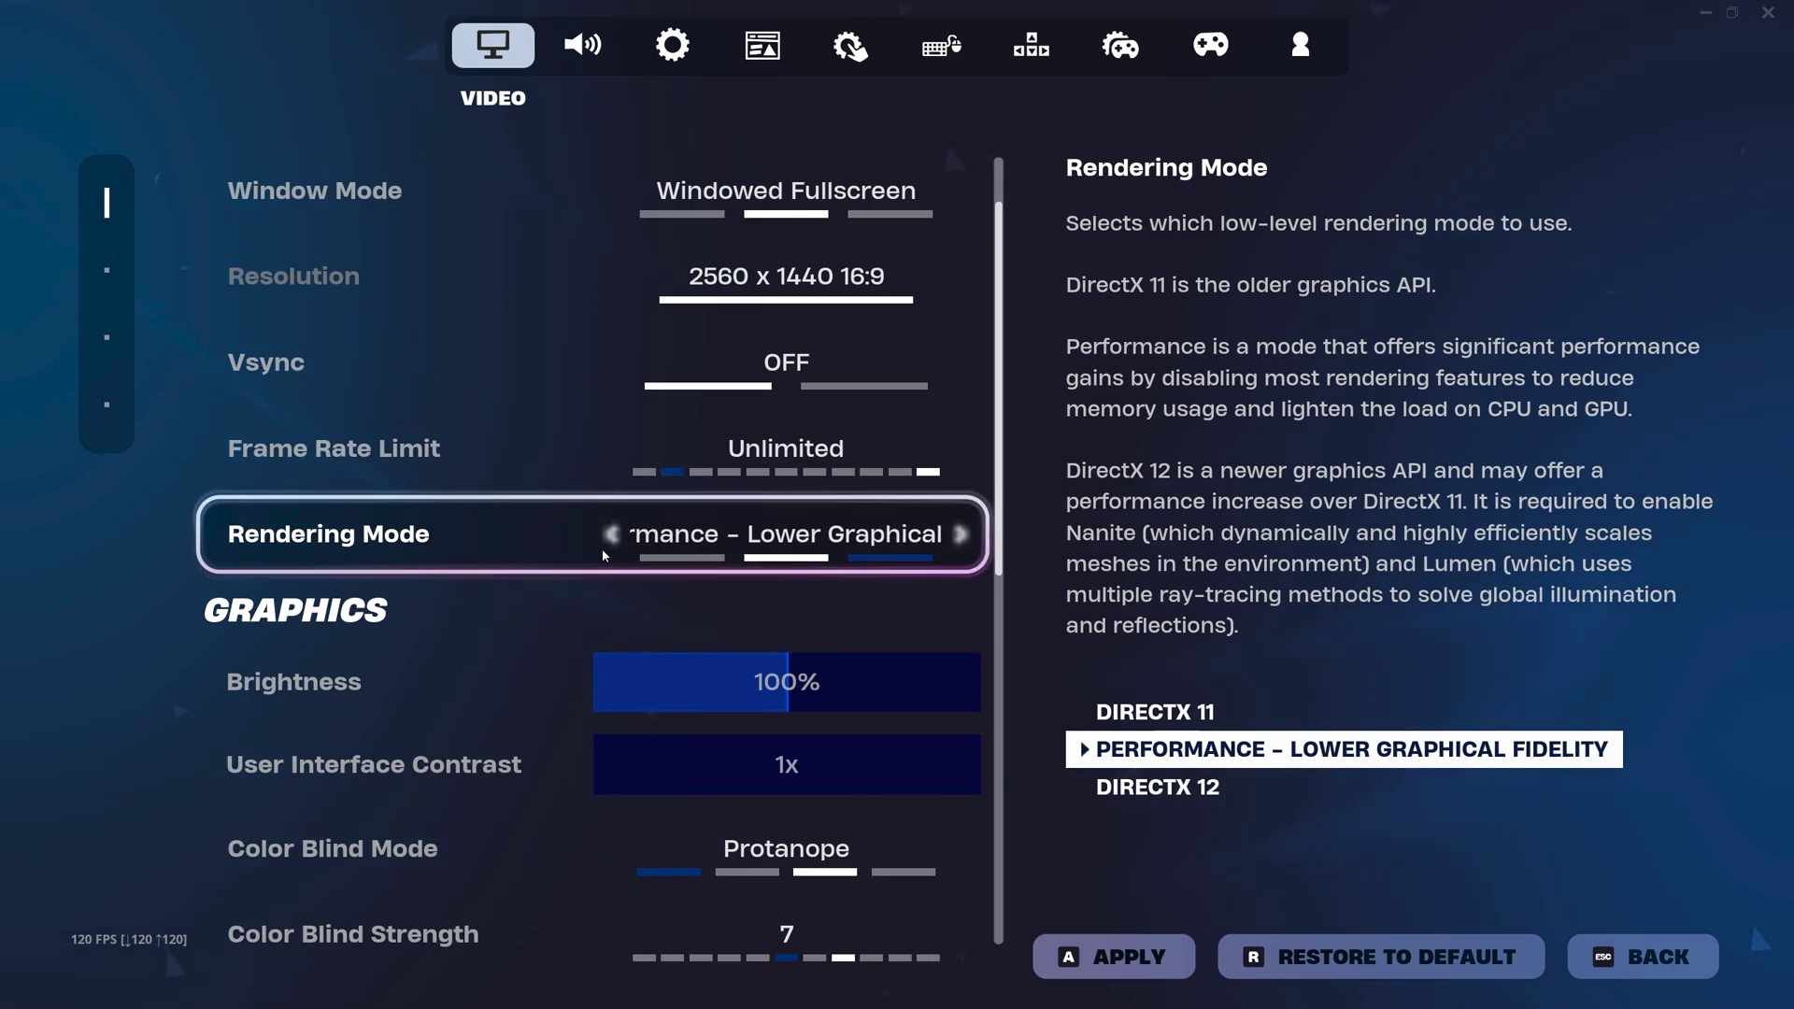
scroll(789, 367, down, 10)
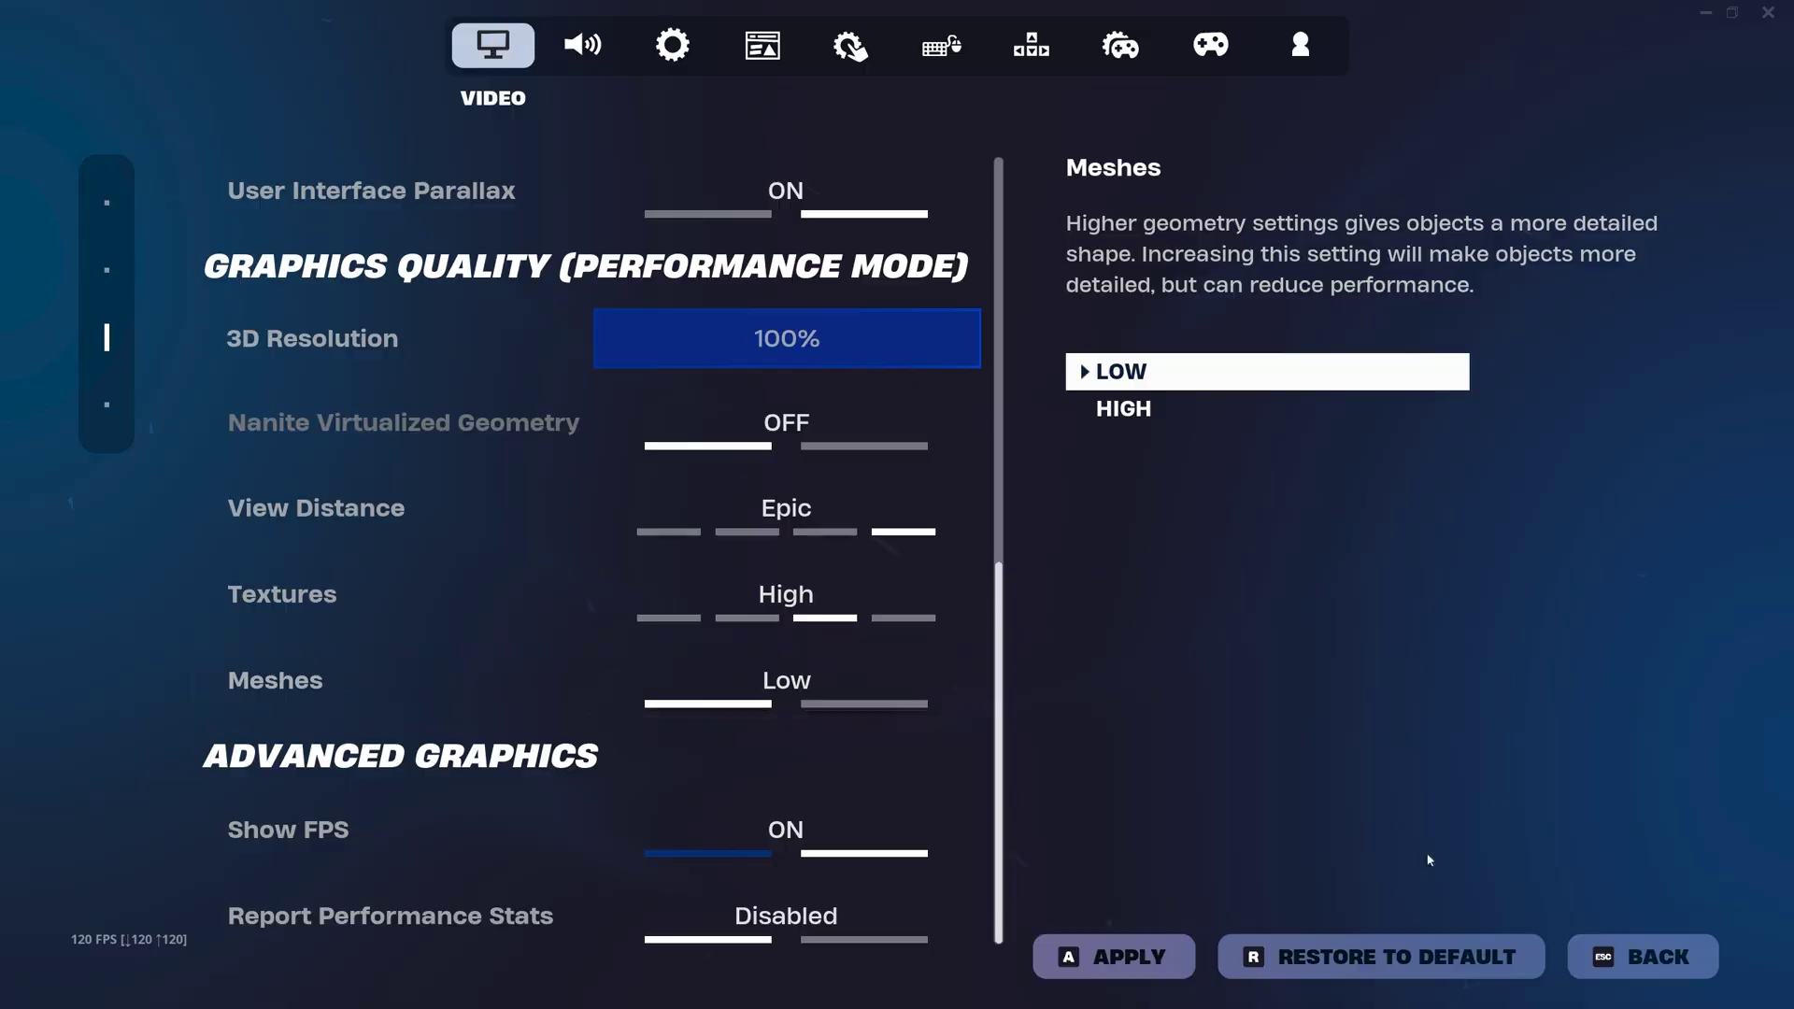
key(Escape)
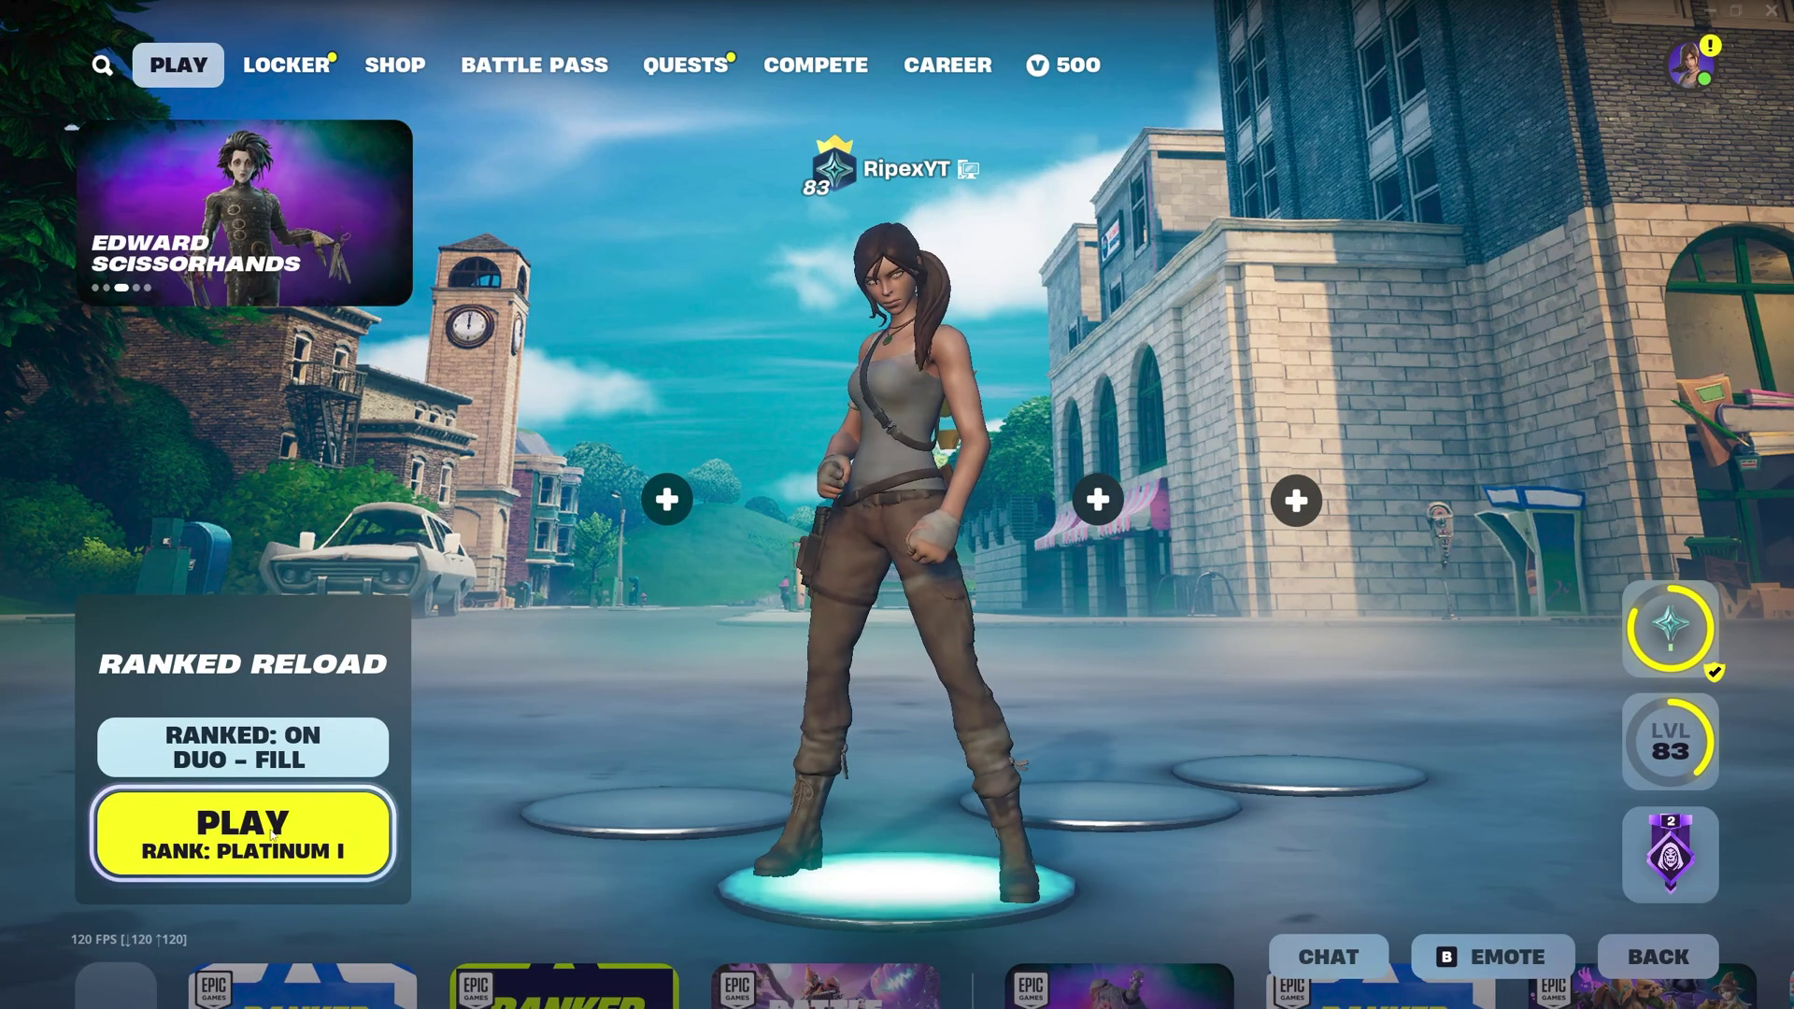
- Queue for Ranked Reload, then fire the SMG in warm-up and grab the Hammer Assault Rifle
click(238, 845)
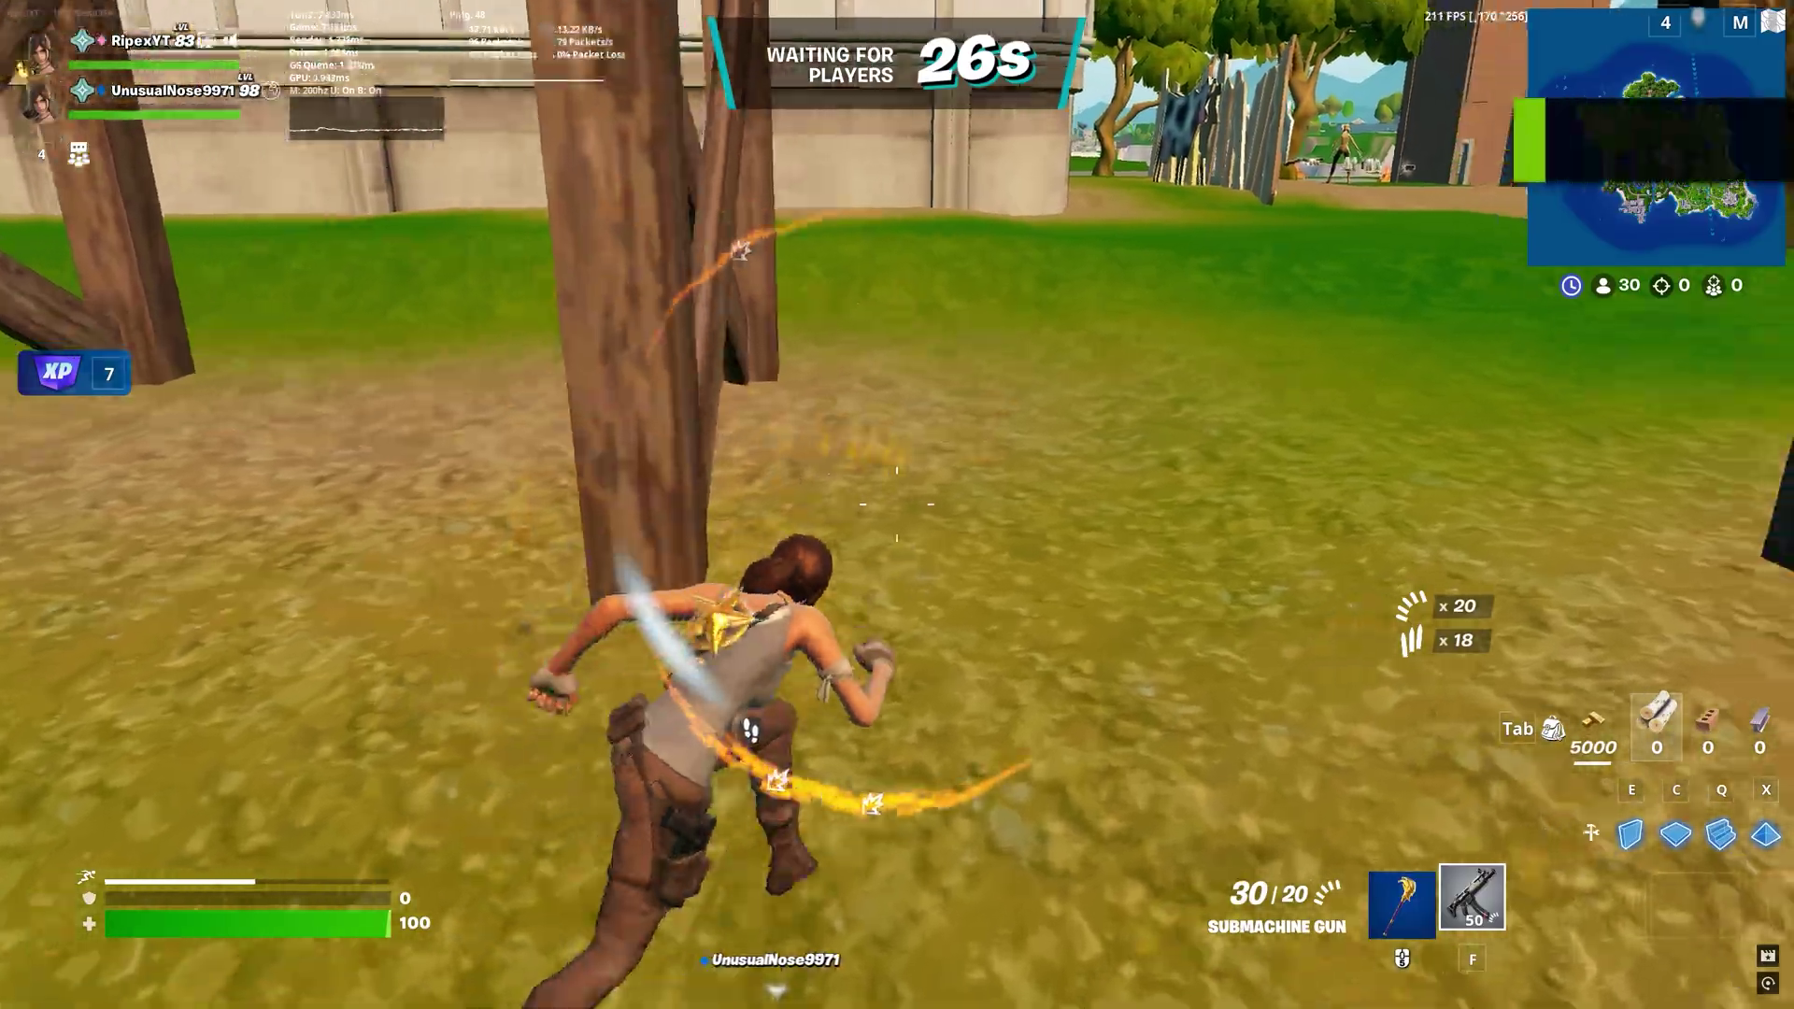
key(w)
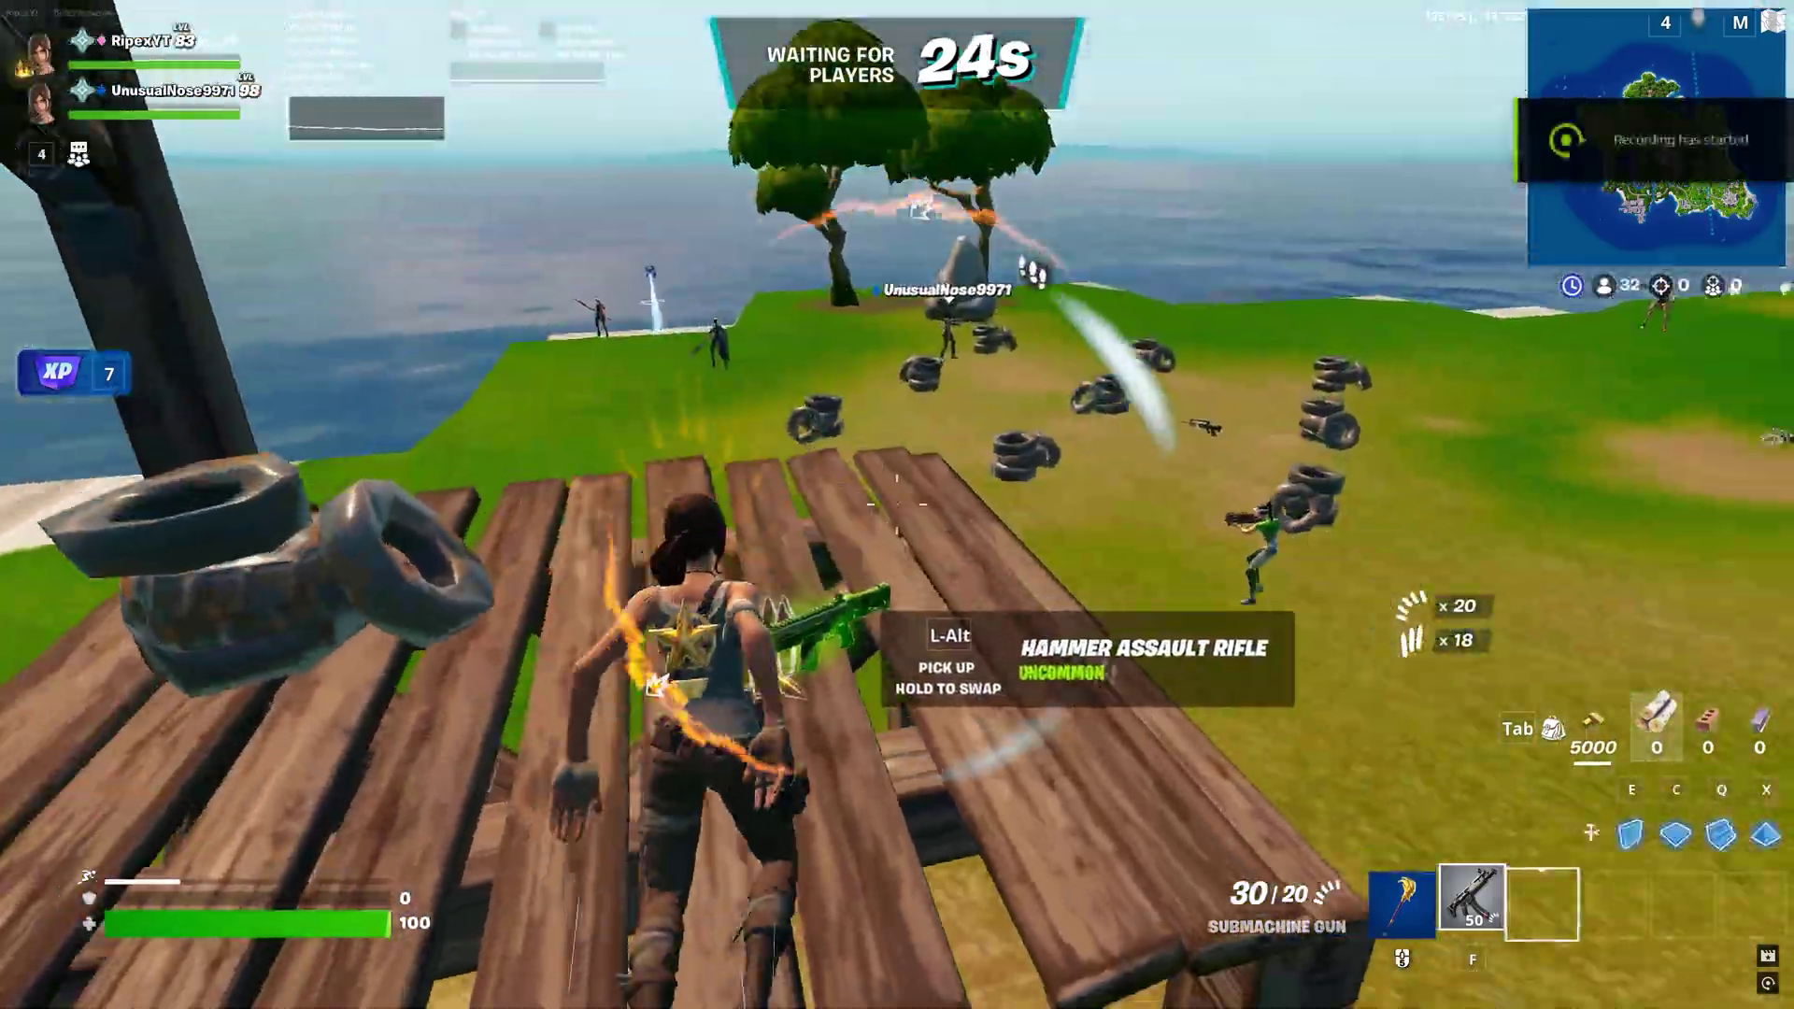
click(897, 504)
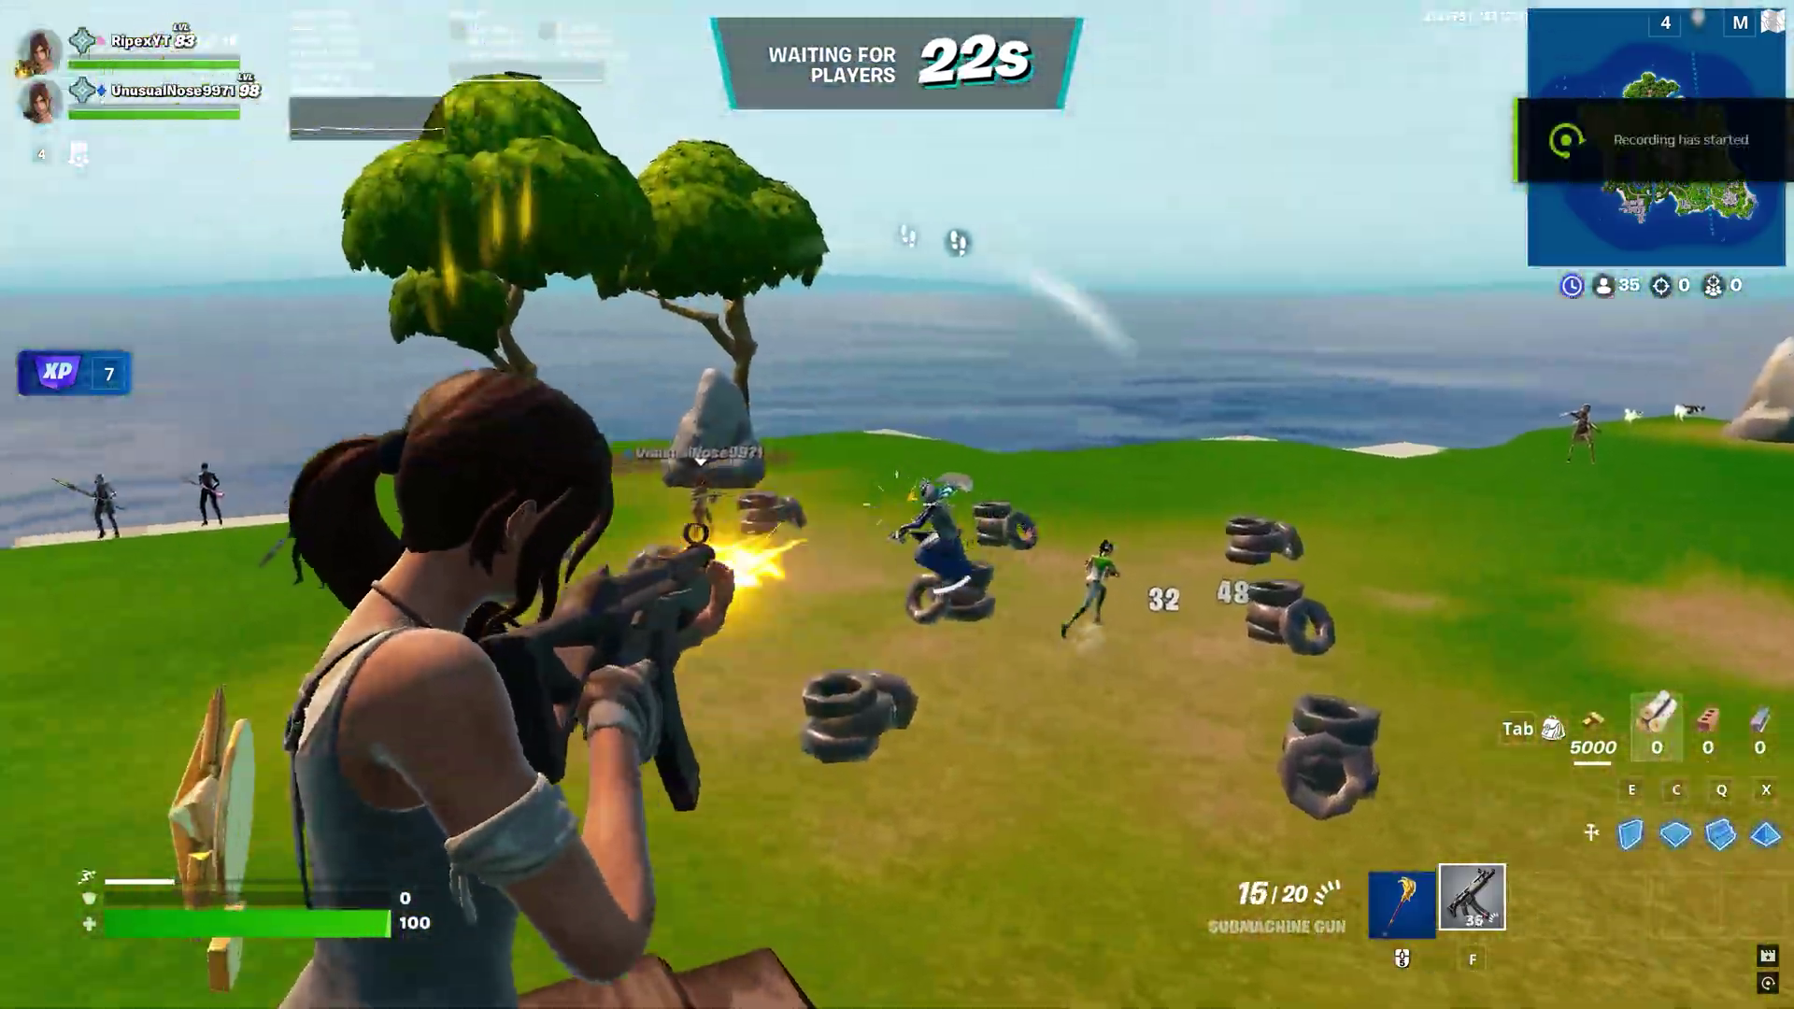
click(897, 504)
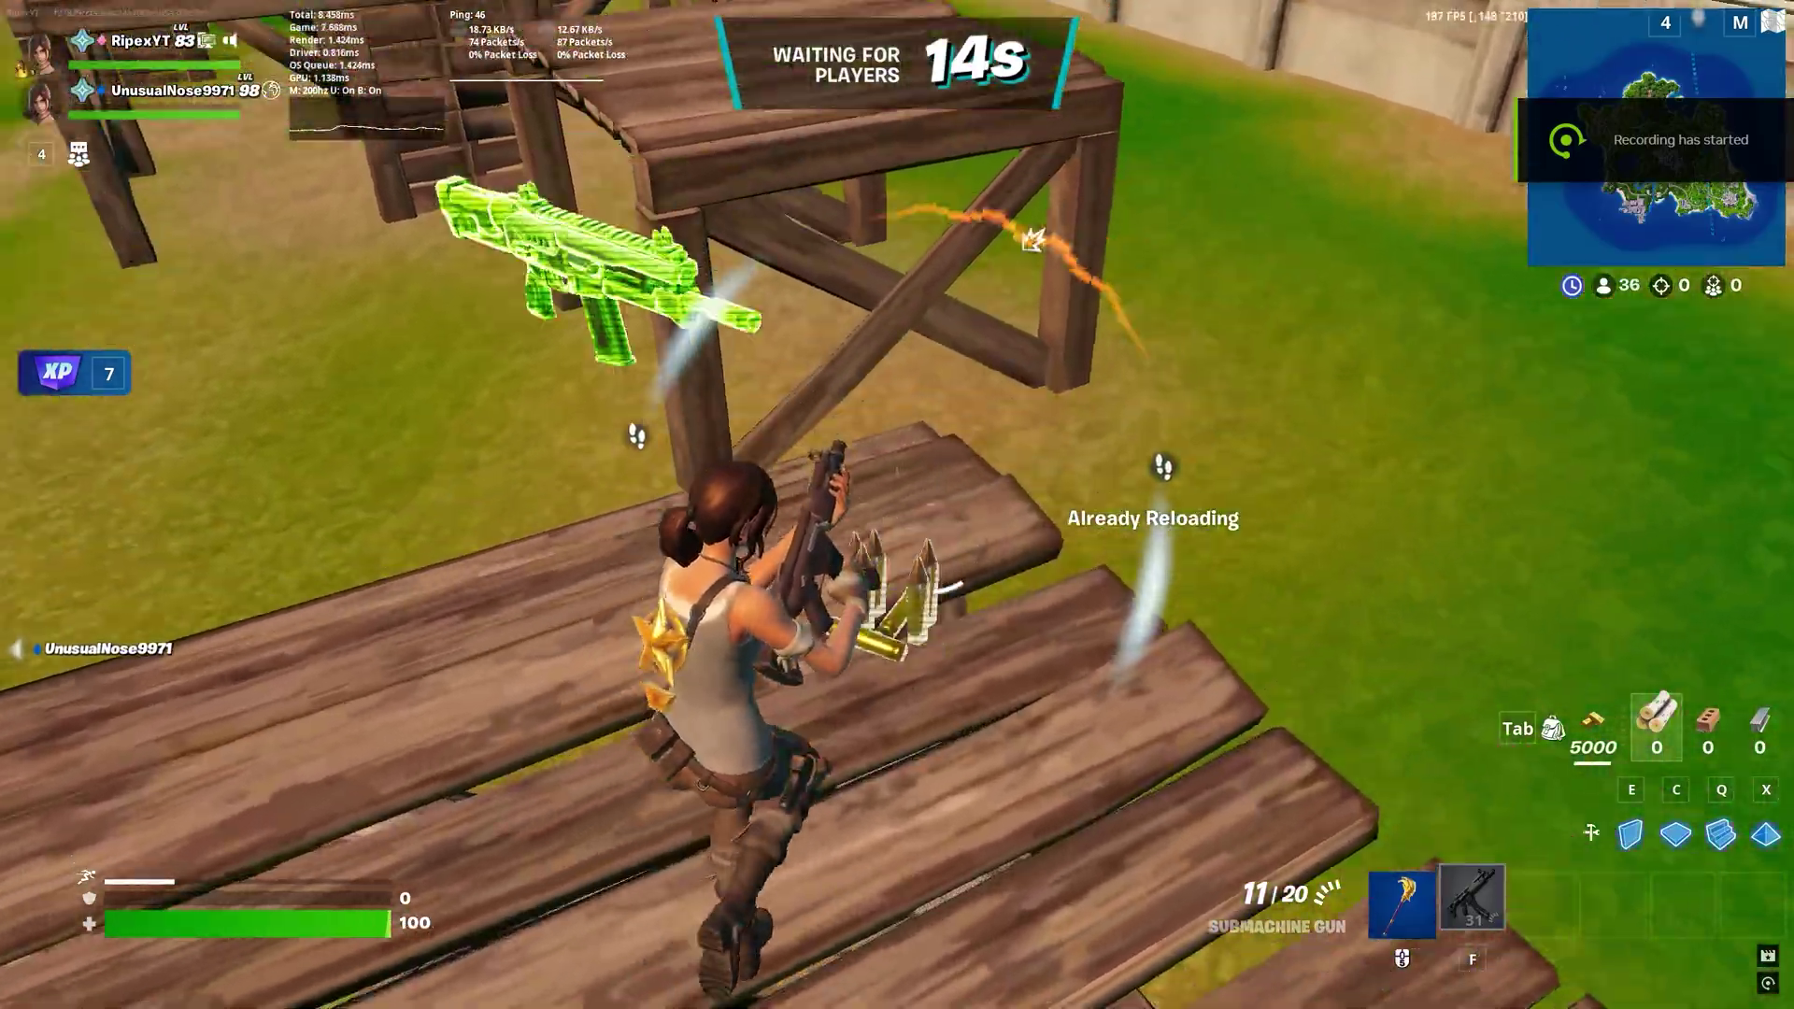
key(e)
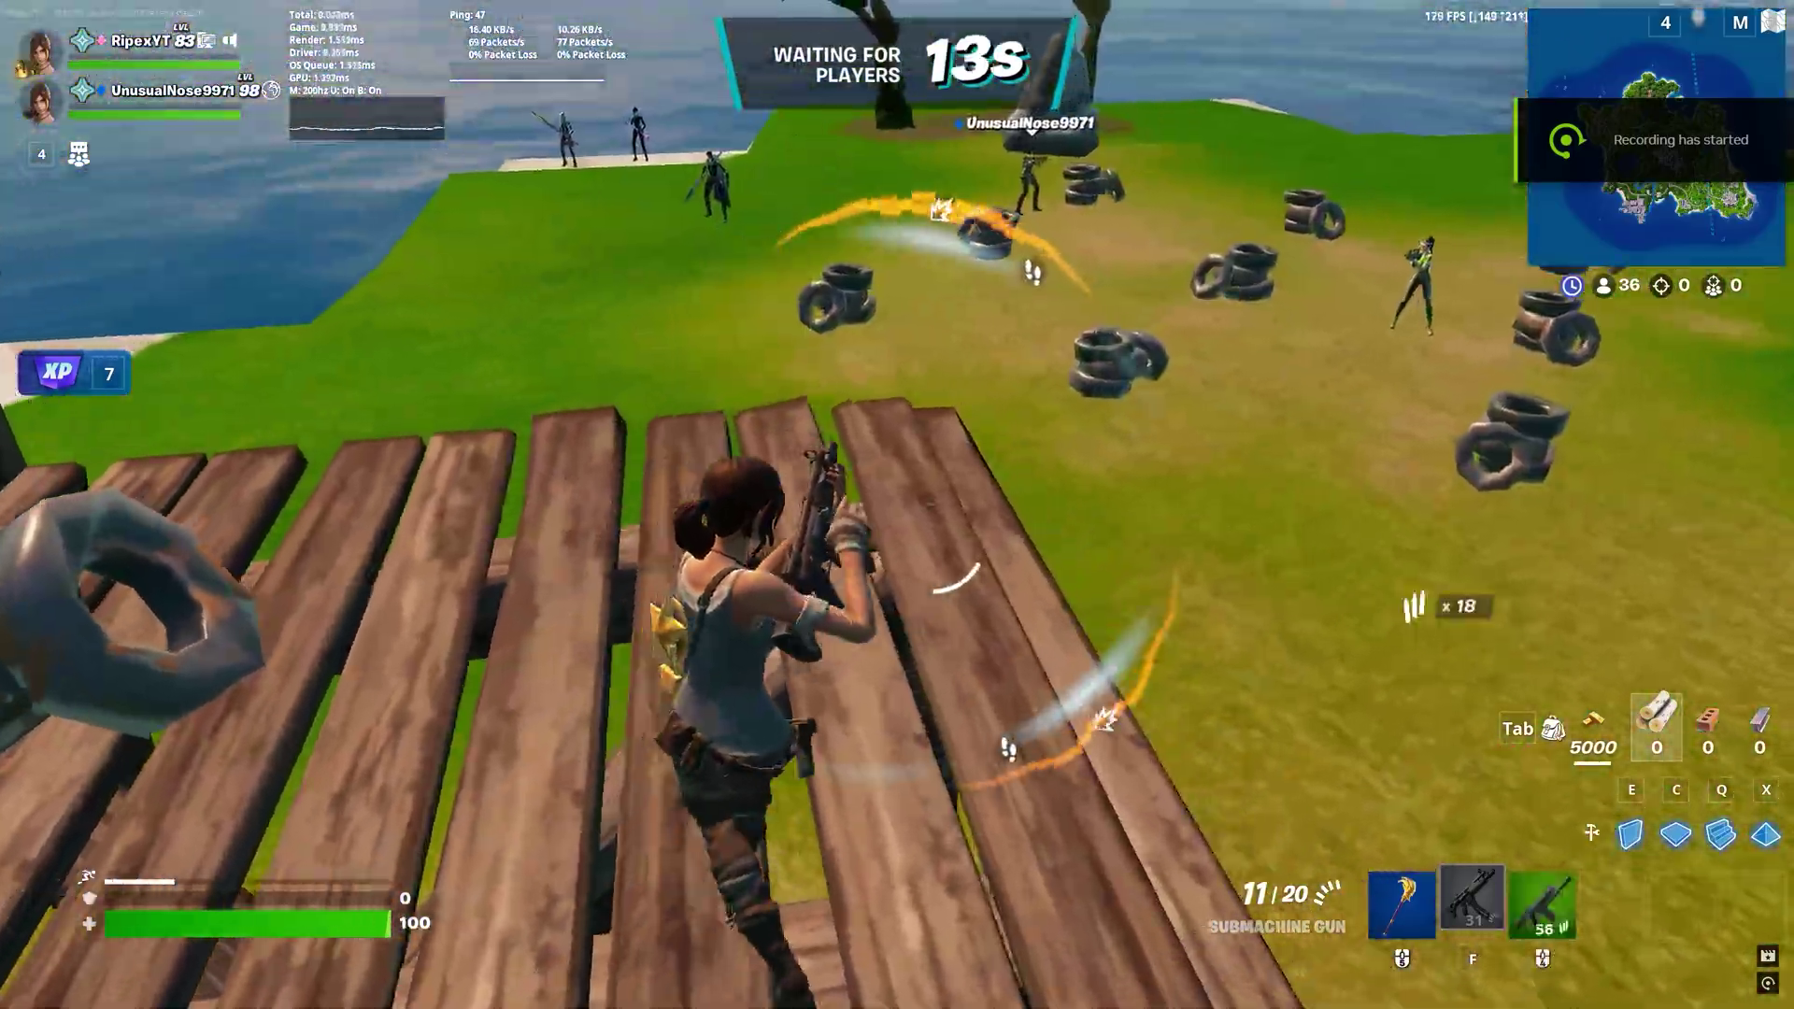
key(r)
- Shoot enemies with the Hammer Assault Rifle and SMG, then run toward the wooden structure
key(3)
click(897, 504)
click(897, 505)
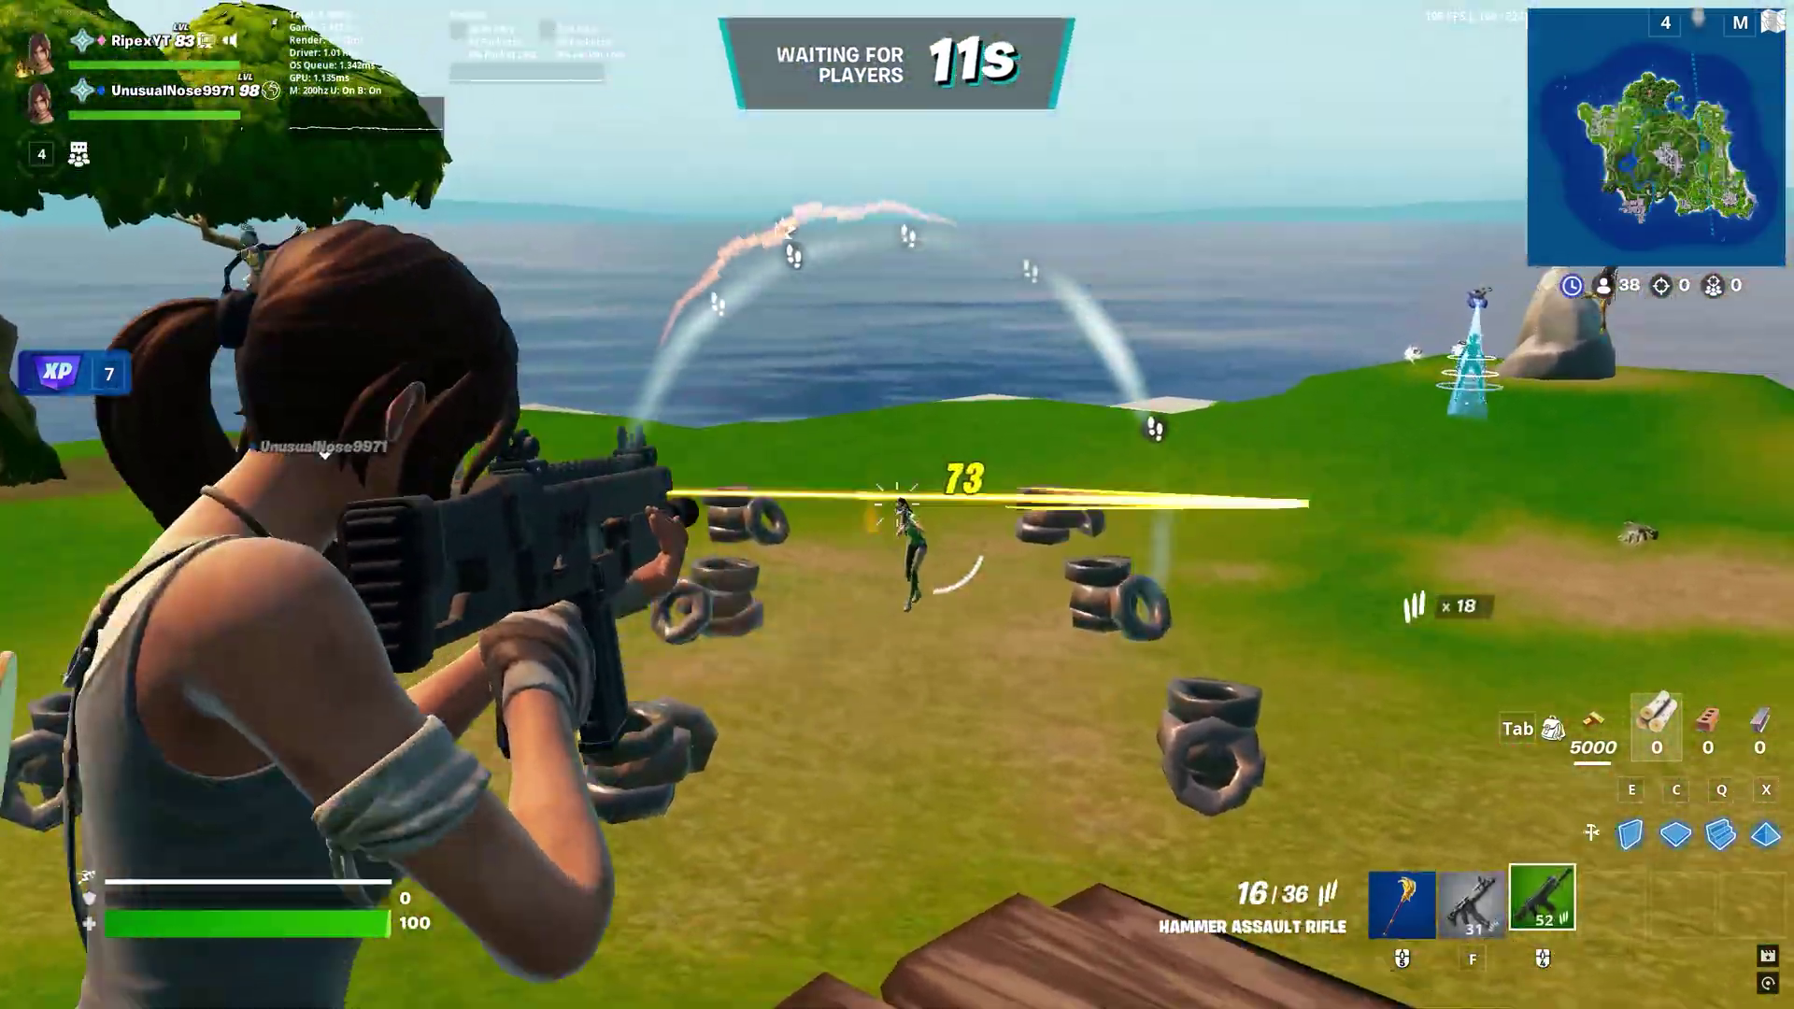
click(897, 505)
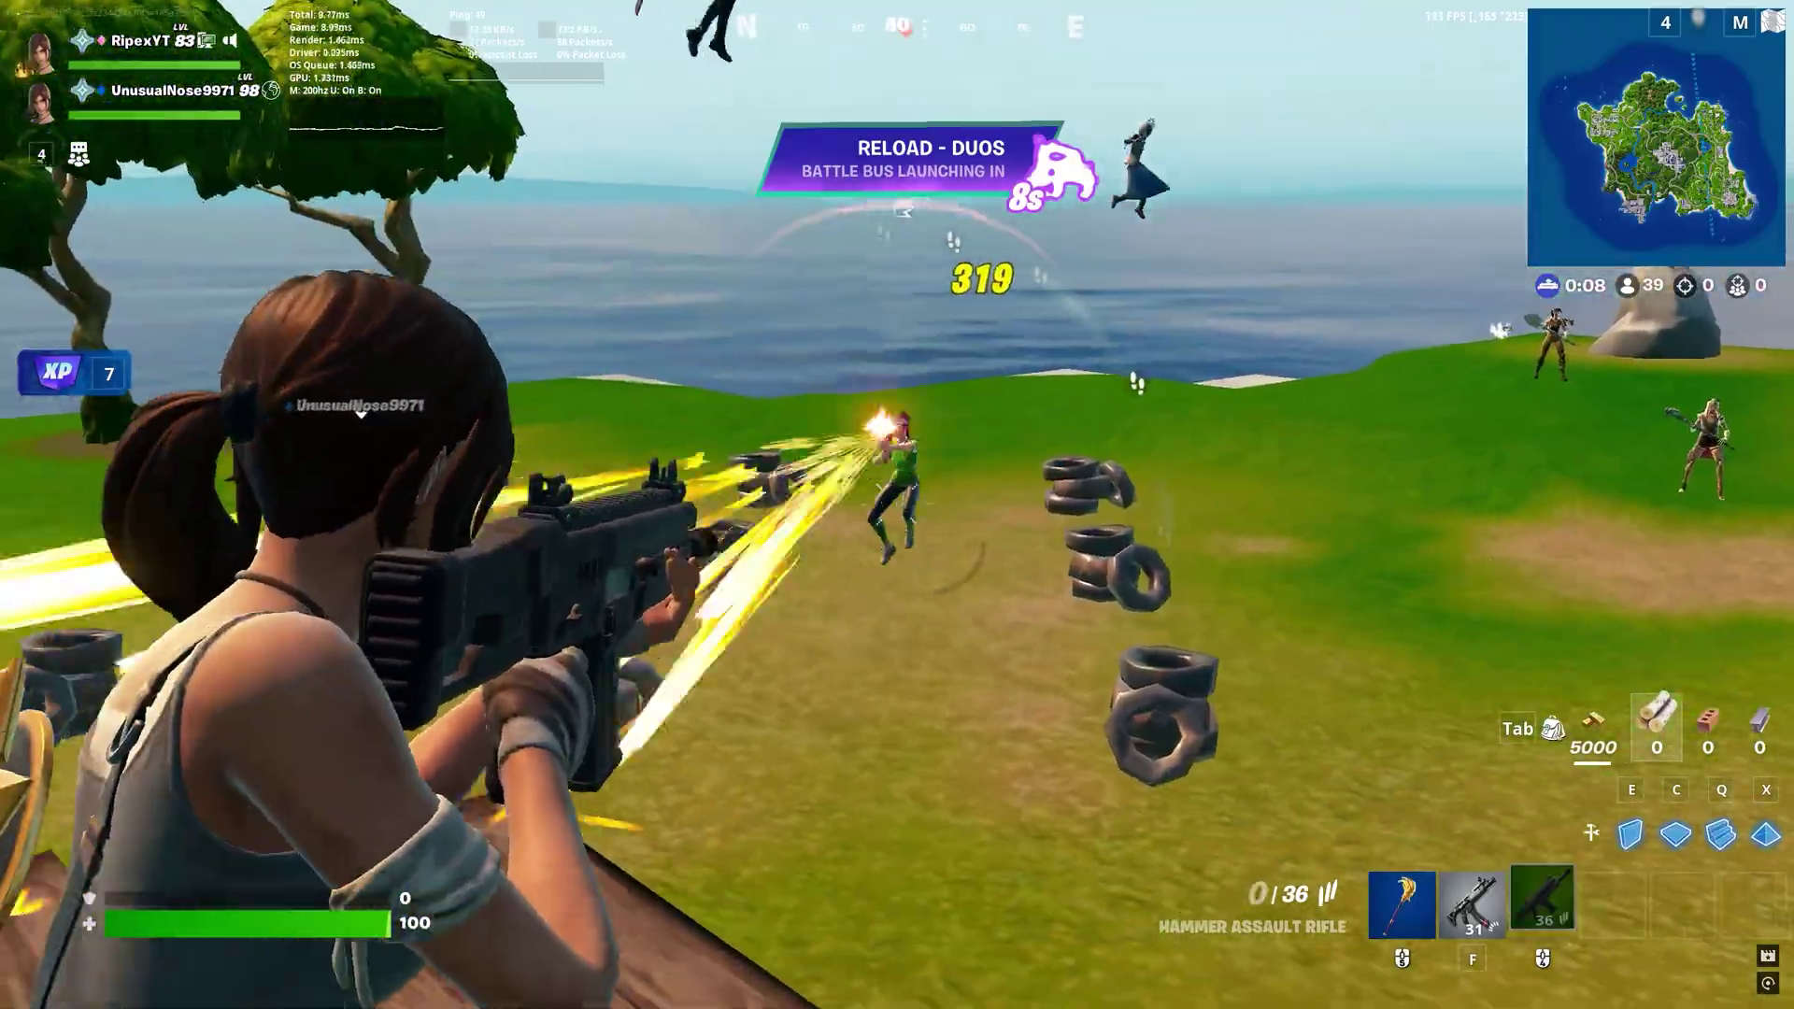
key(2)
click(897, 505)
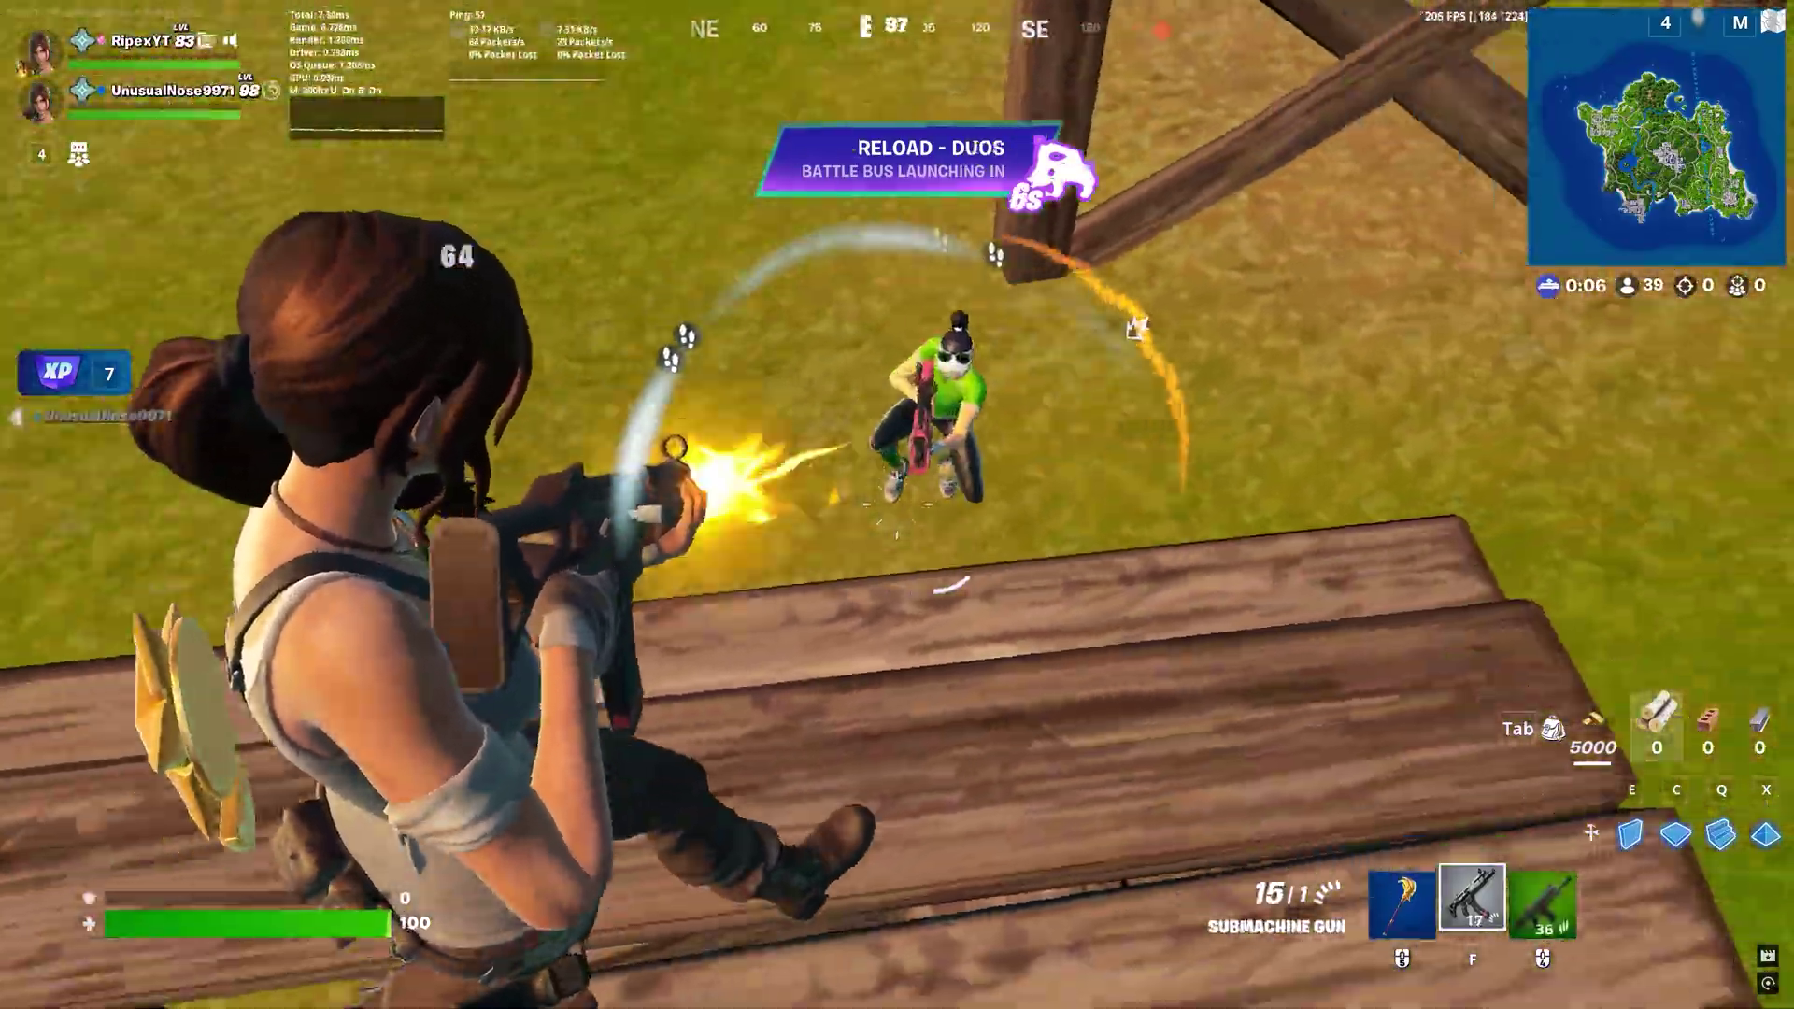
click(897, 505)
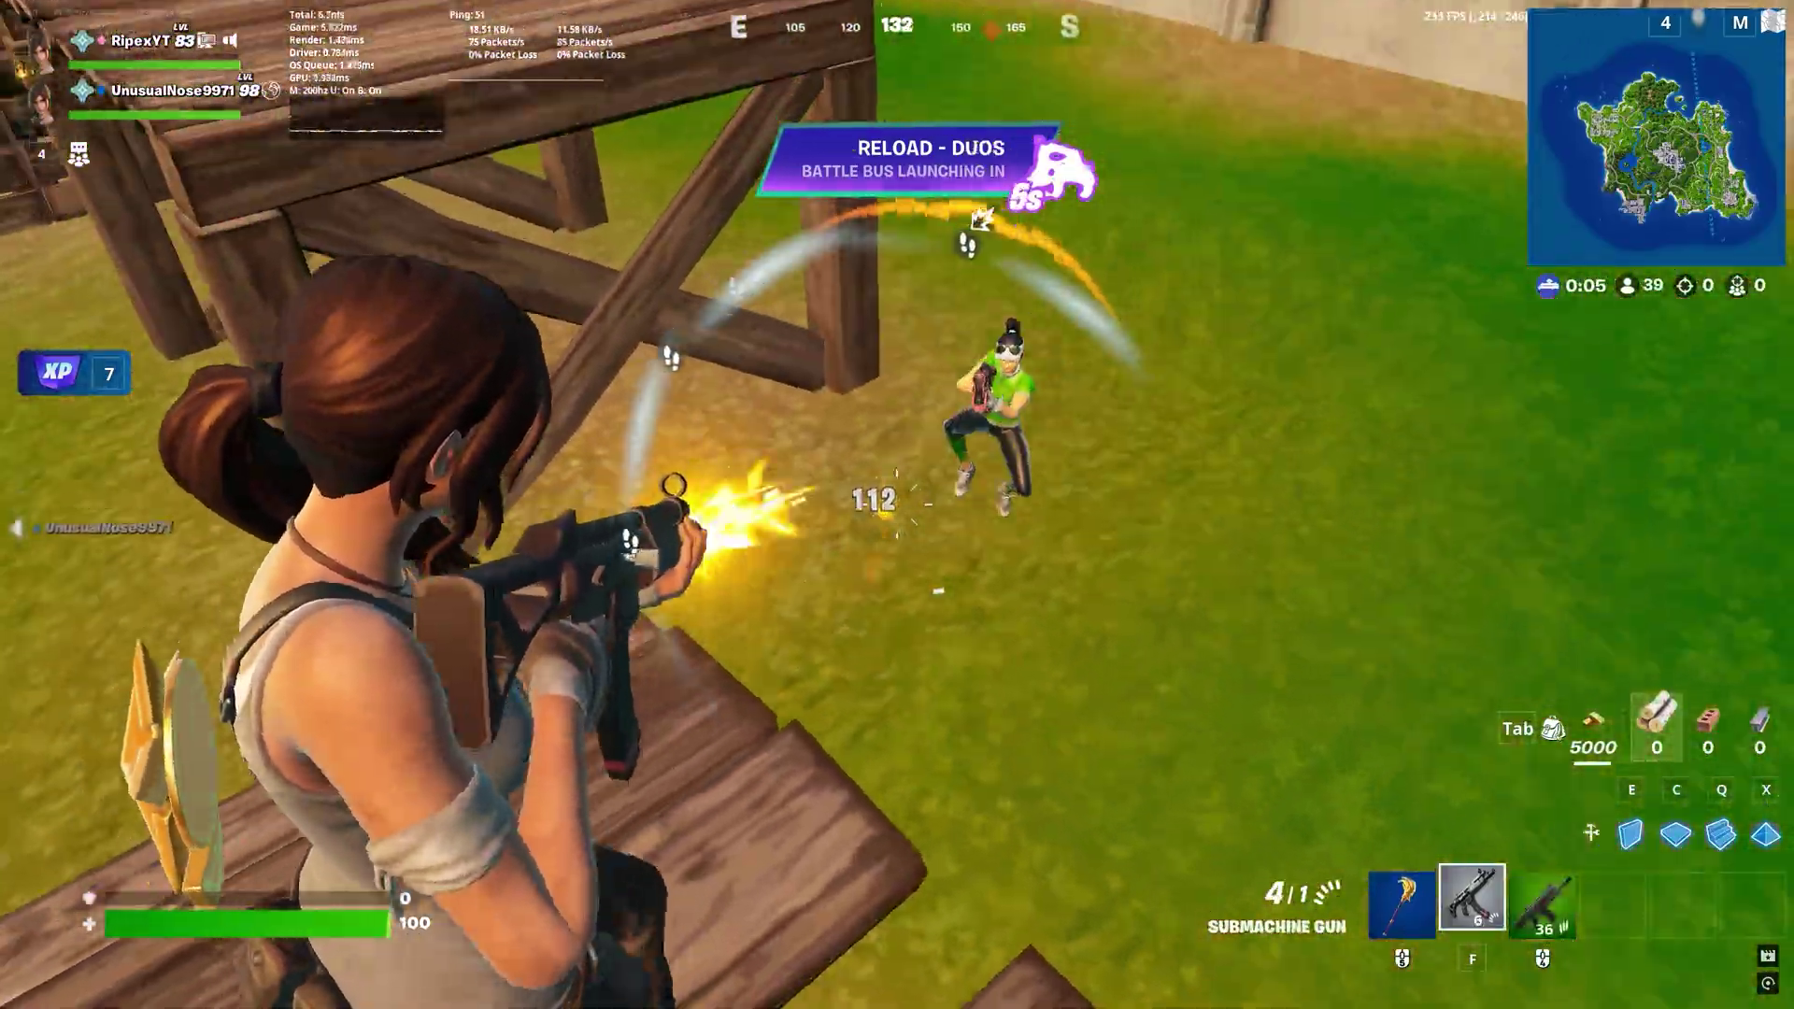
key(w)
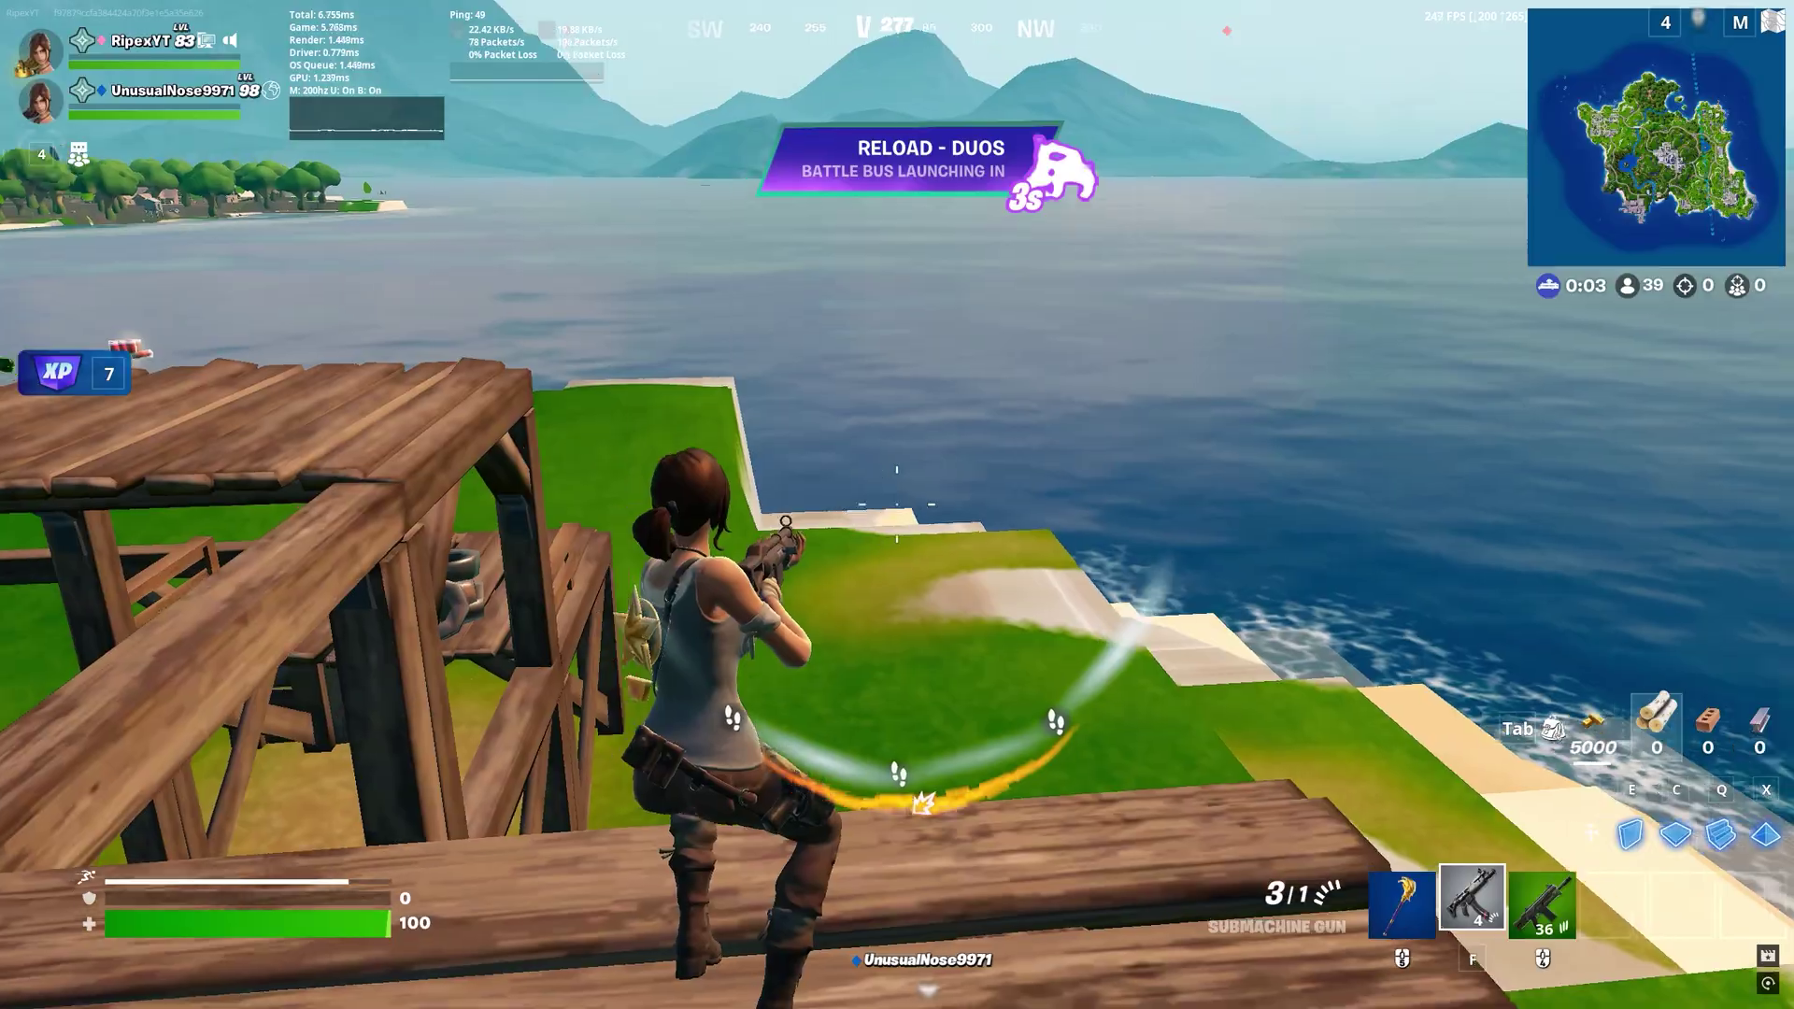
key(w)
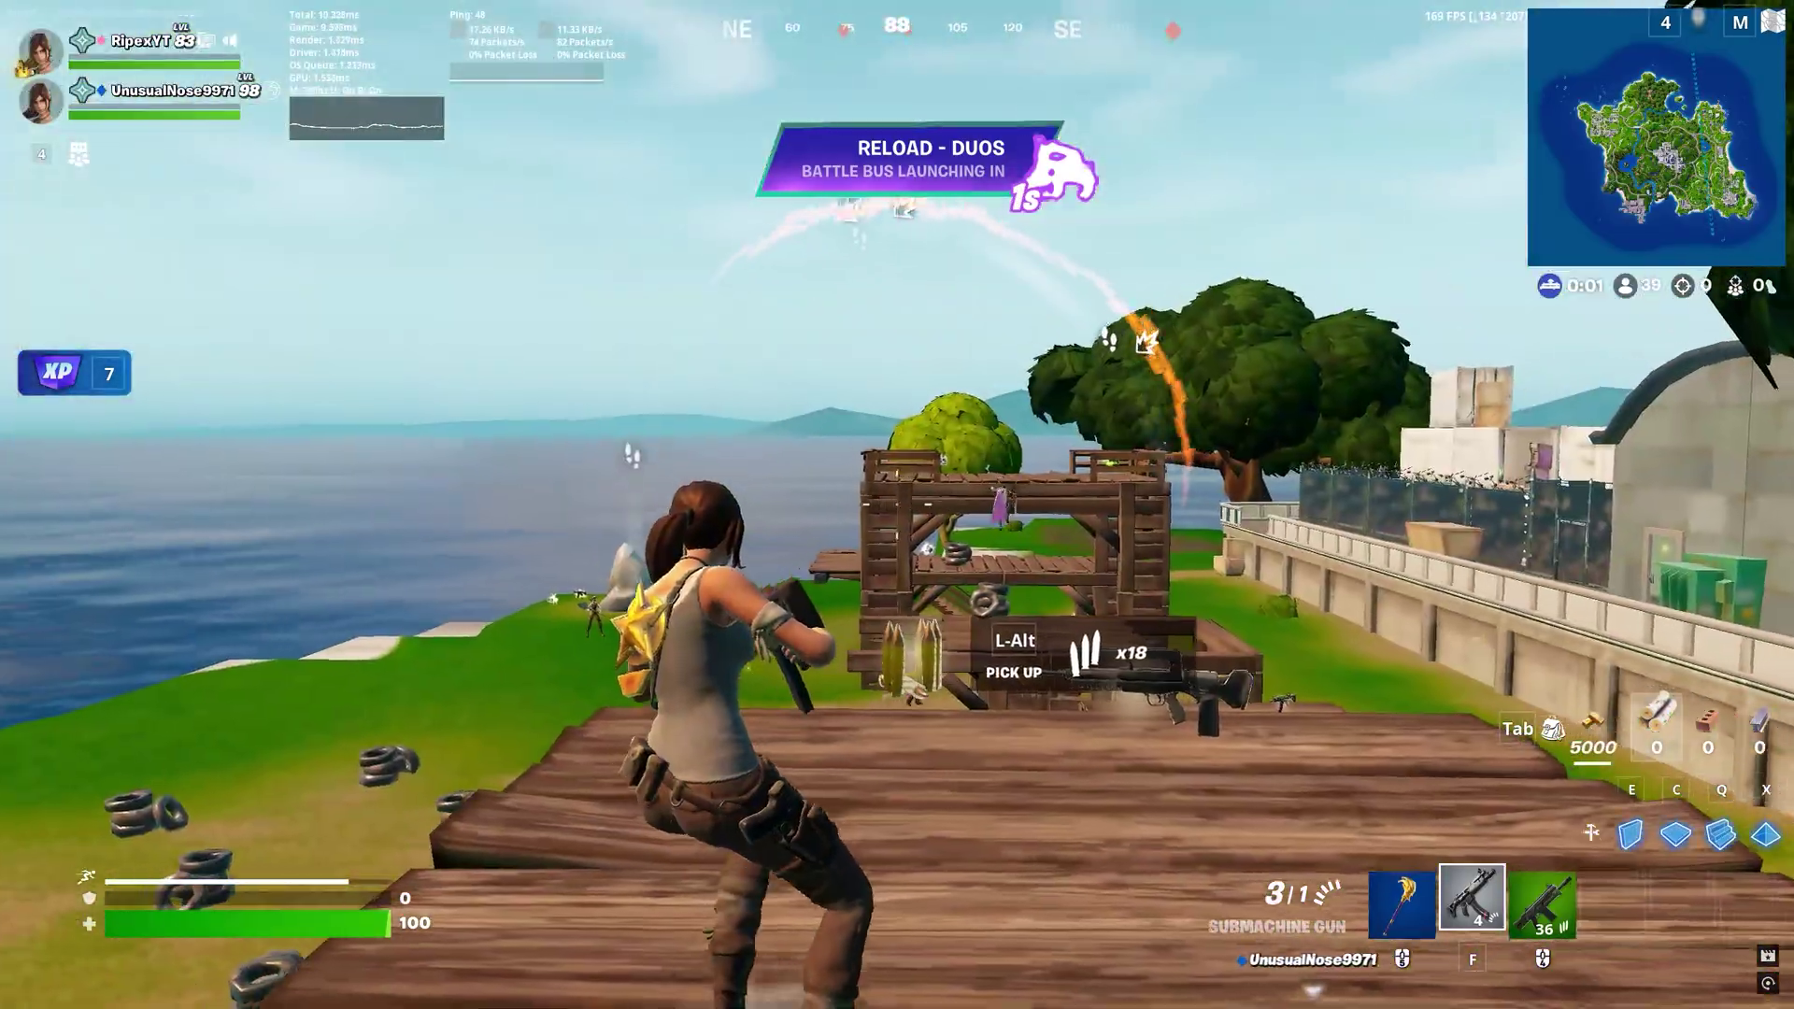